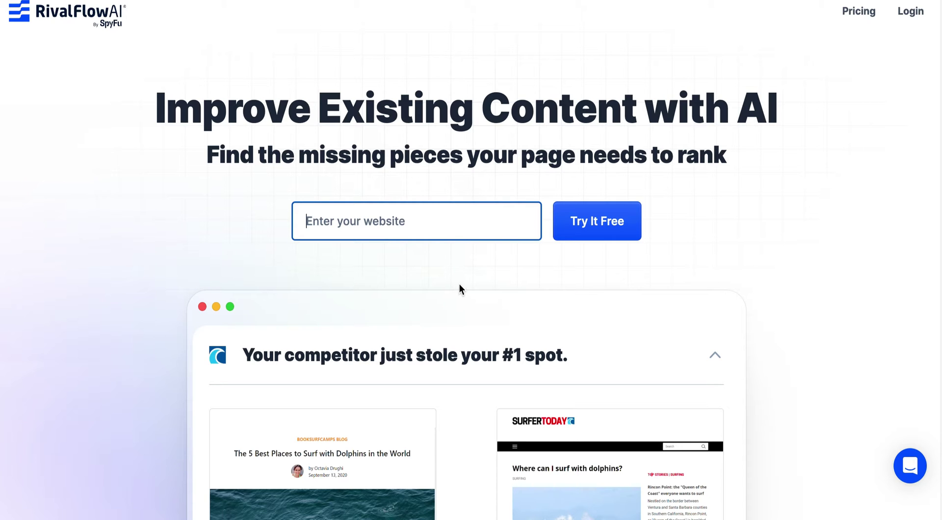
Step: Start a free analysis of lowfruits.io, confirming the website and United States as its region
scroll(446, 266, down, 5)
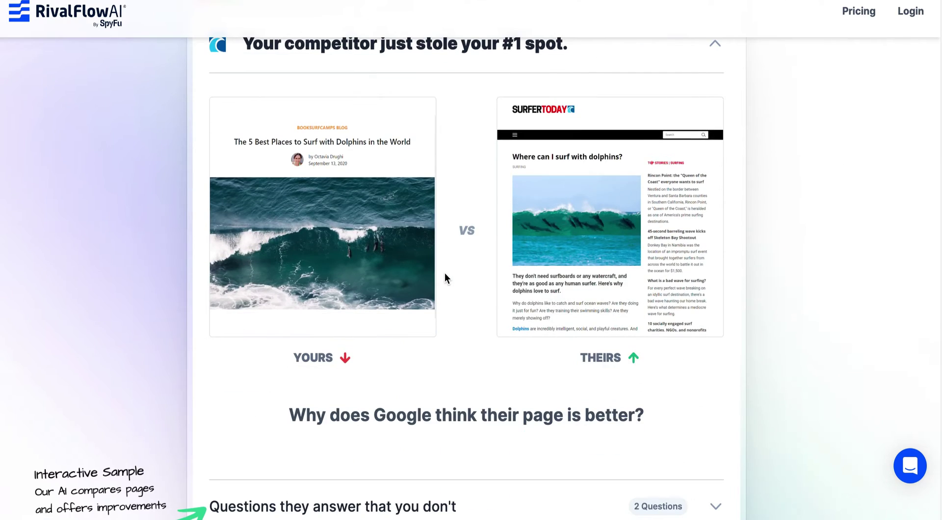
scroll(445, 275, down, 3)
scroll(445, 273, up, 8)
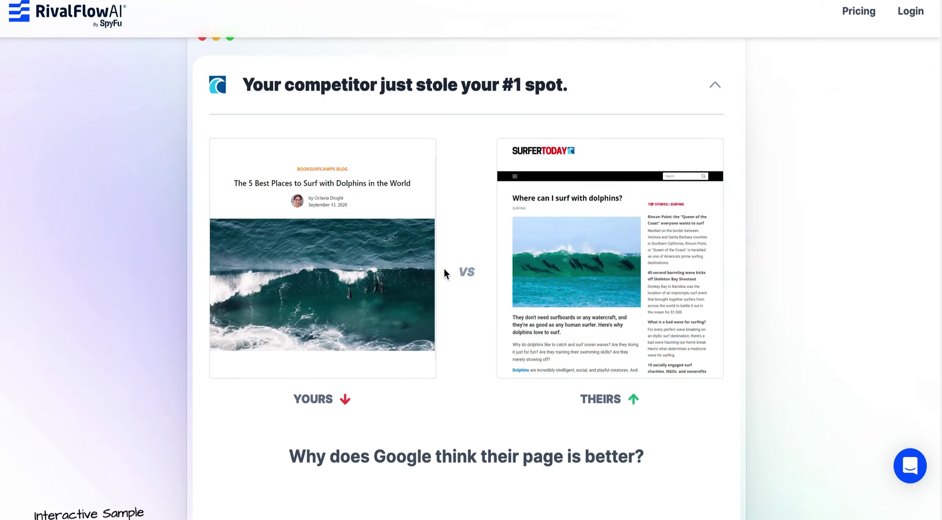
click(427, 226)
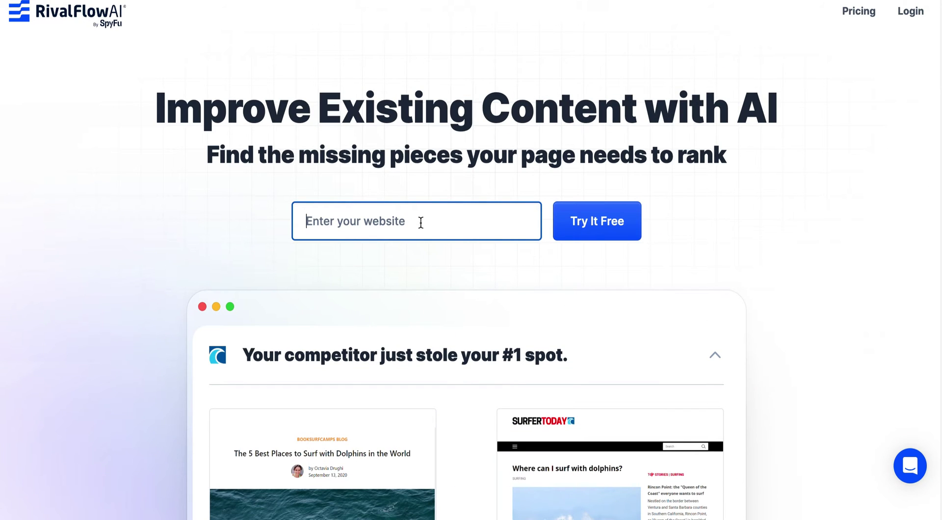
text(lowfruits.io)
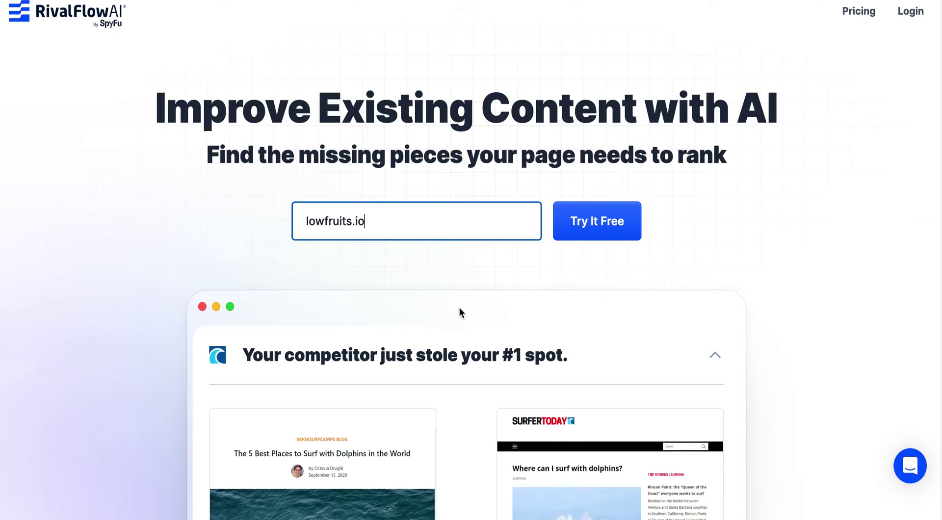
click(618, 220)
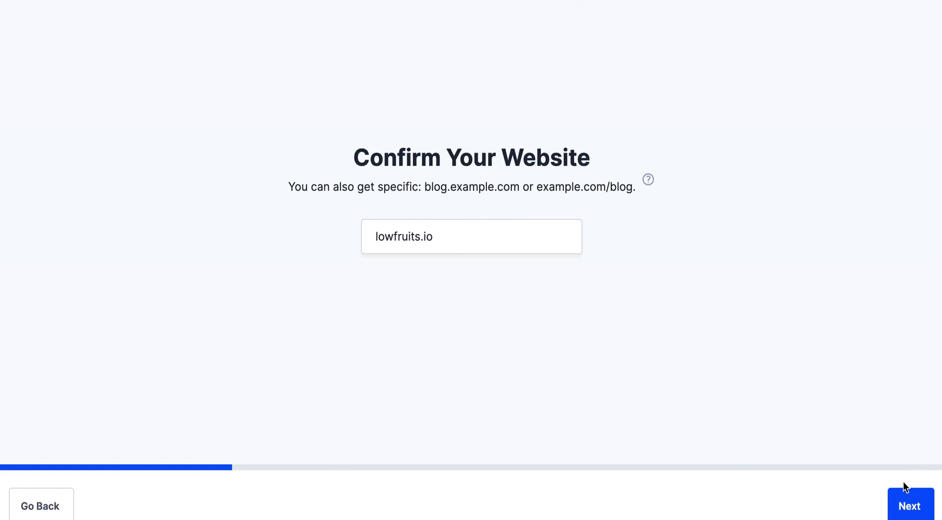
click(911, 504)
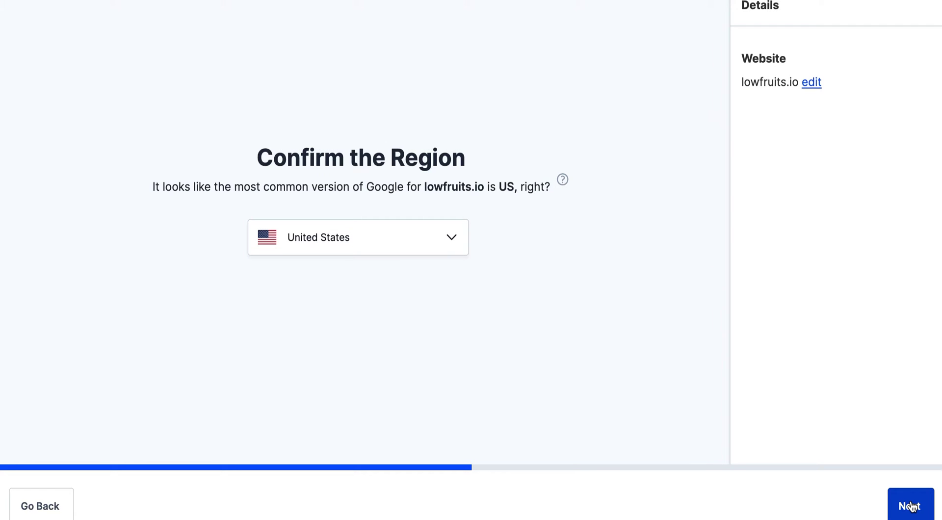
click(911, 506)
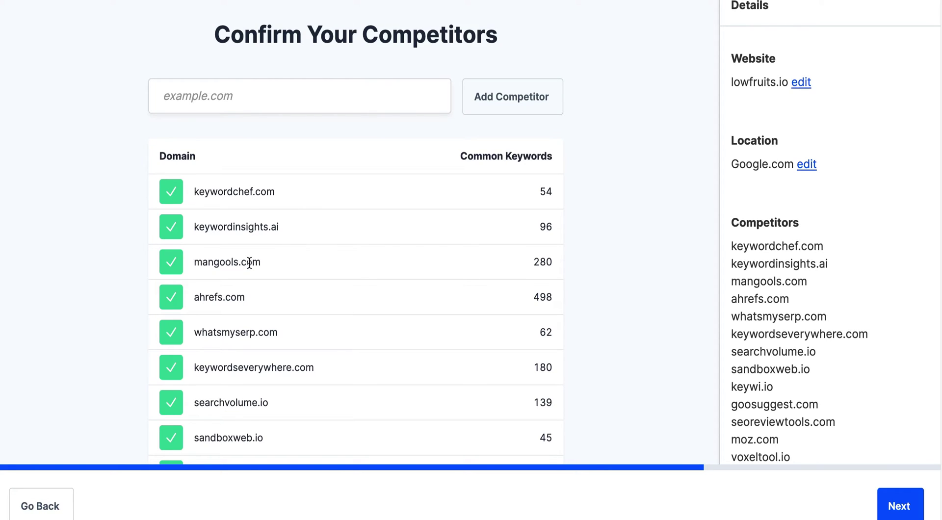
Step: Exclude ahrefs.com, whatsmyserp.com, sandboxweb.io, keywi.io and goosuggest.com from the suggested competitors
click(171, 300)
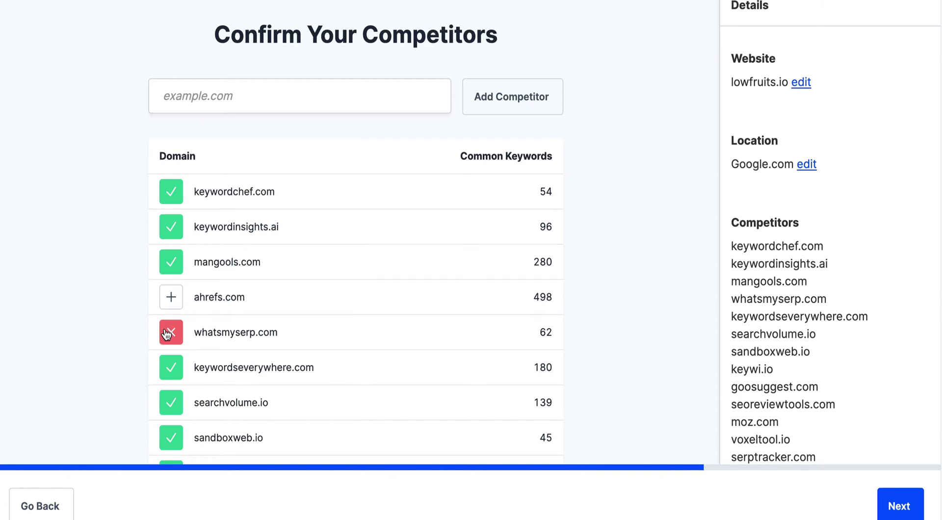
scroll(248, 325, down, 1)
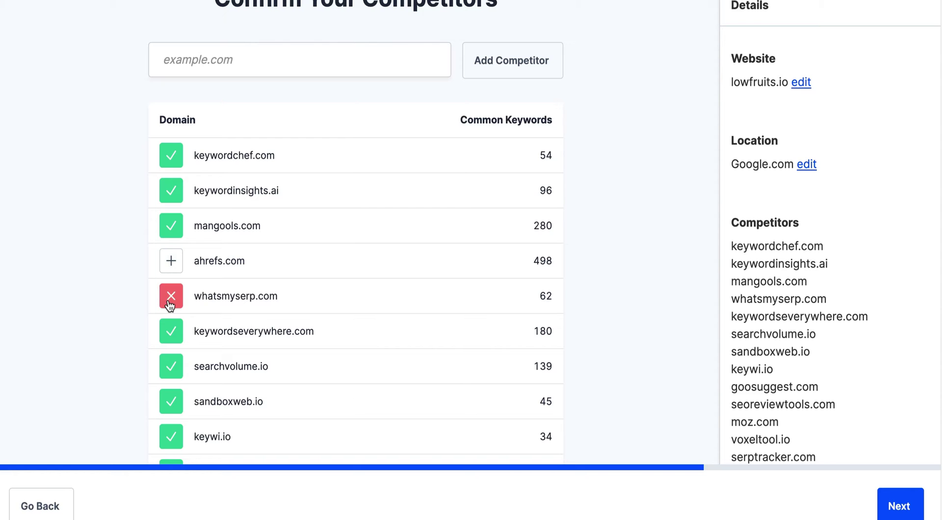
click(170, 302)
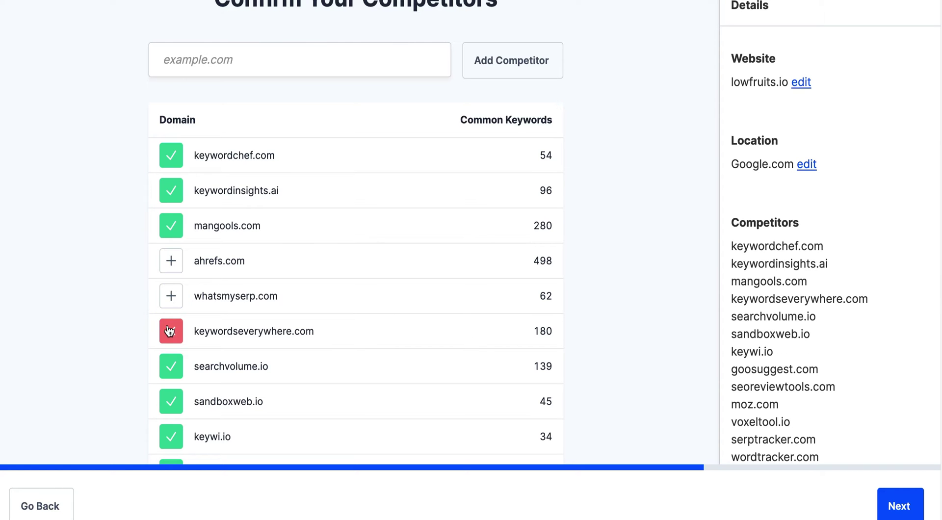
scroll(235, 341, down, 3)
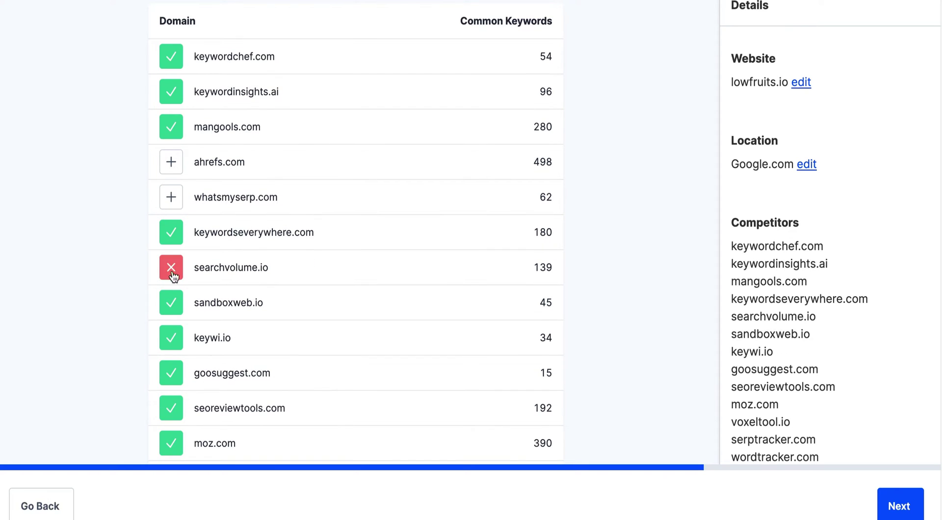
click(171, 304)
scroll(170, 314, down, 1)
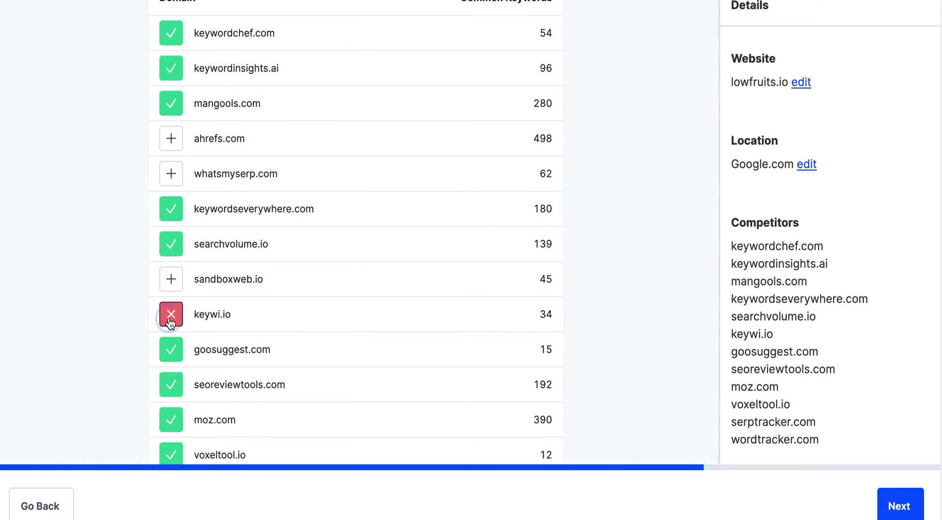
click(170, 320)
scroll(170, 320, down, 1)
click(169, 317)
scroll(171, 316, down, 1)
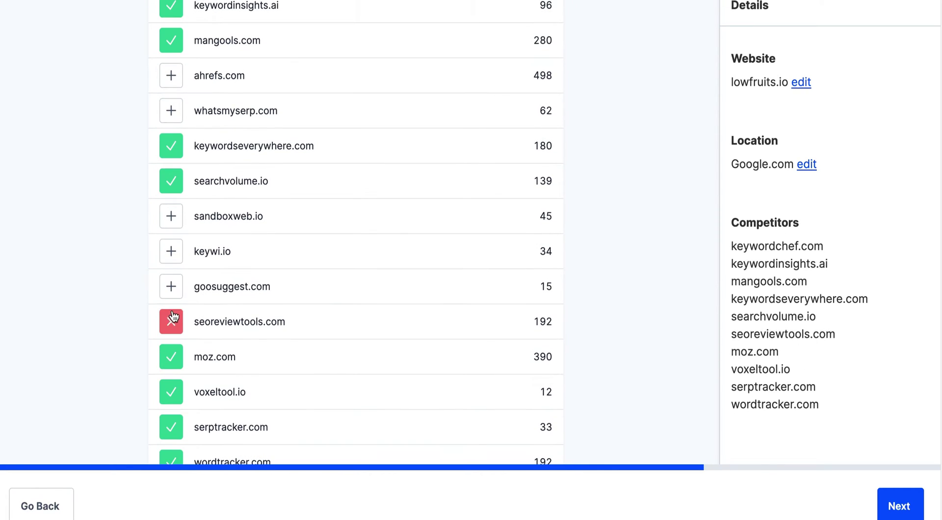
Step: Exclude seoreviewtools.com, moz.com, voxeltool.io, serptracker.com and wordtracker.com from the suggested competitors
click(172, 318)
scroll(173, 319, down, 4)
click(180, 240)
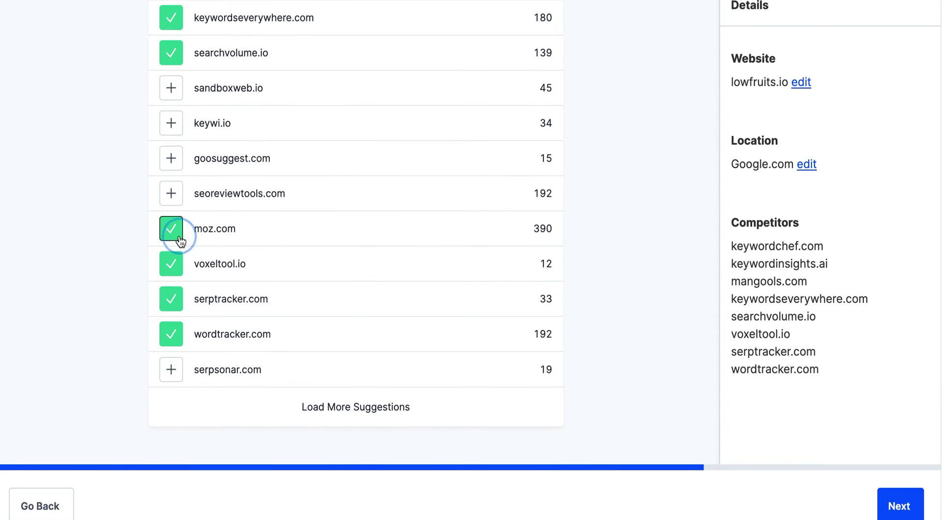
click(171, 269)
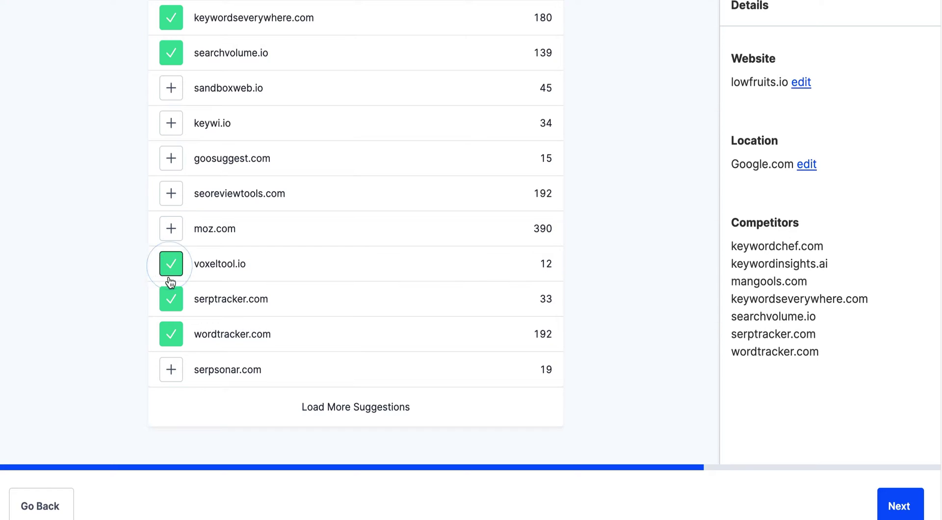
click(169, 301)
click(172, 333)
Step: Add rankatom.com as a custom competitor
scroll(178, 322, up, 2)
scroll(178, 318, up, 2)
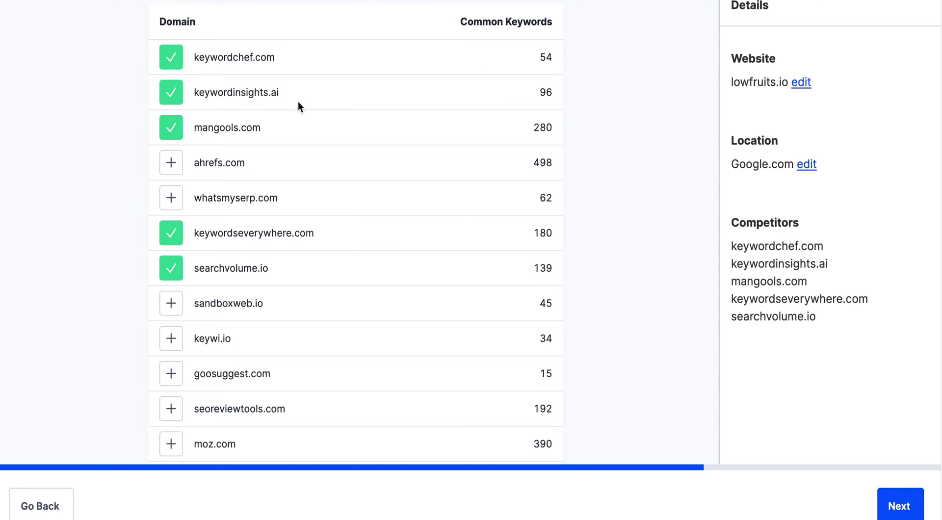
scroll(252, 257, up, 2)
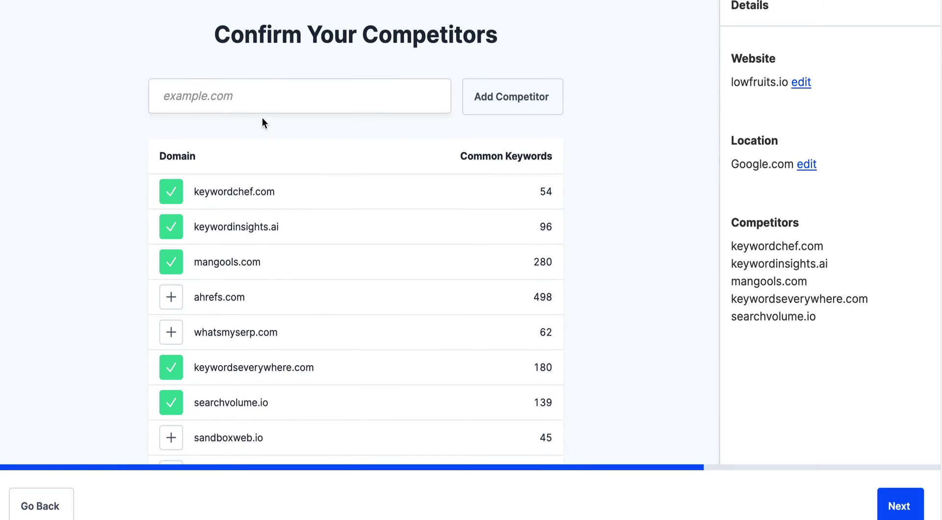
click(250, 94)
text(rankatom.com)
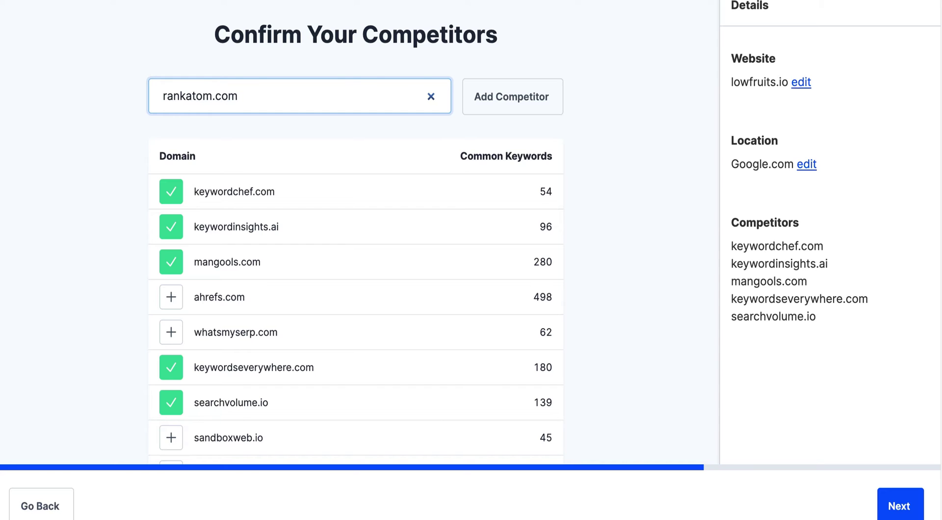
click(499, 95)
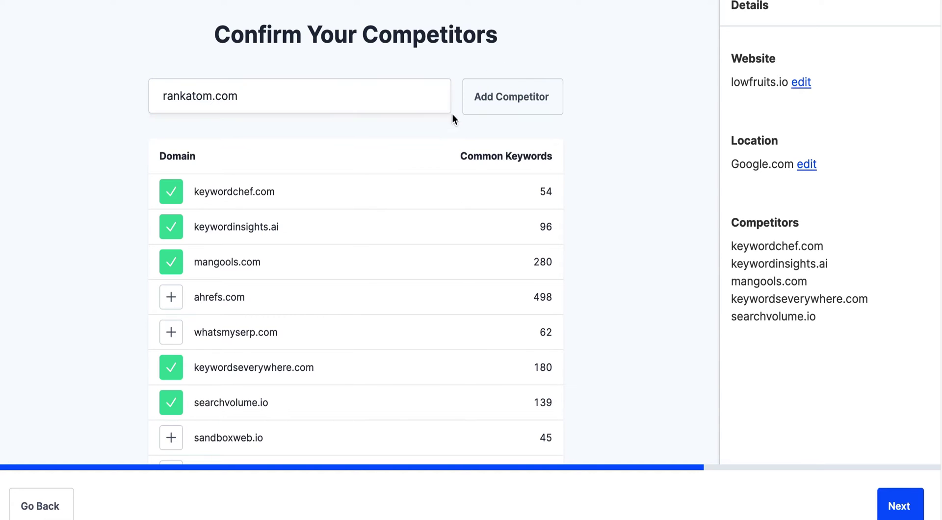
click(279, 95)
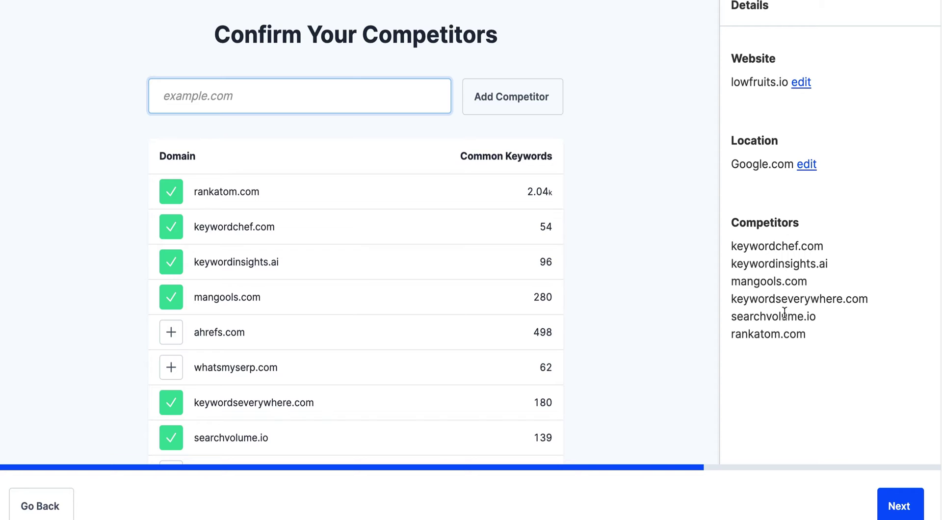
Step: Accept the competitor list and proceed past the welcome video to the analysis findings
click(901, 506)
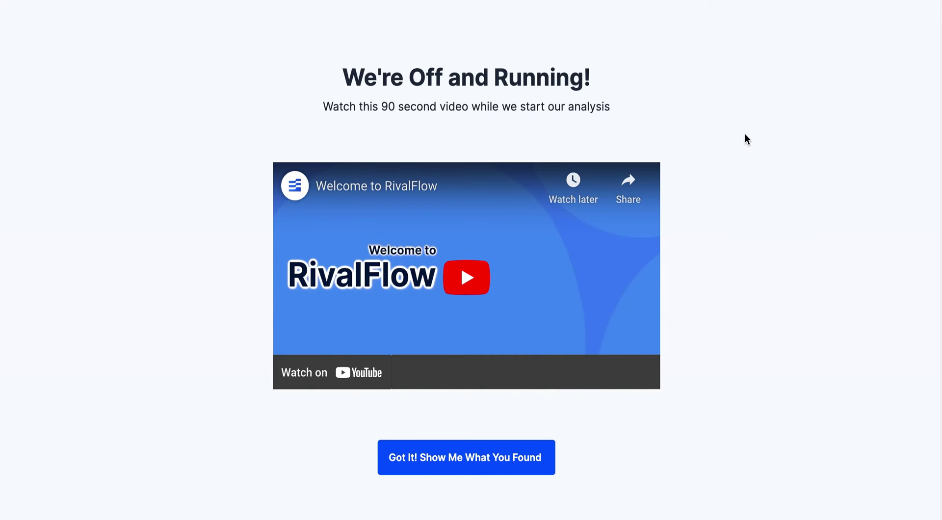
click(416, 461)
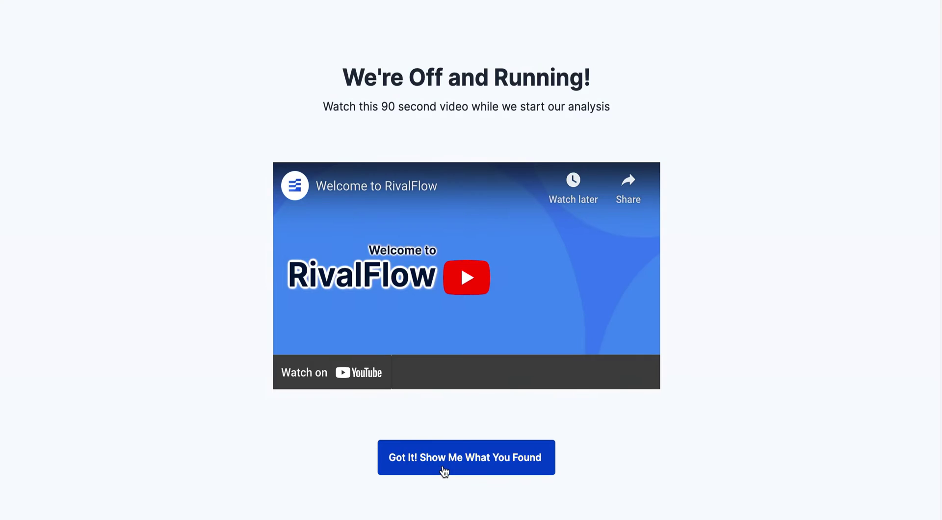
click(444, 471)
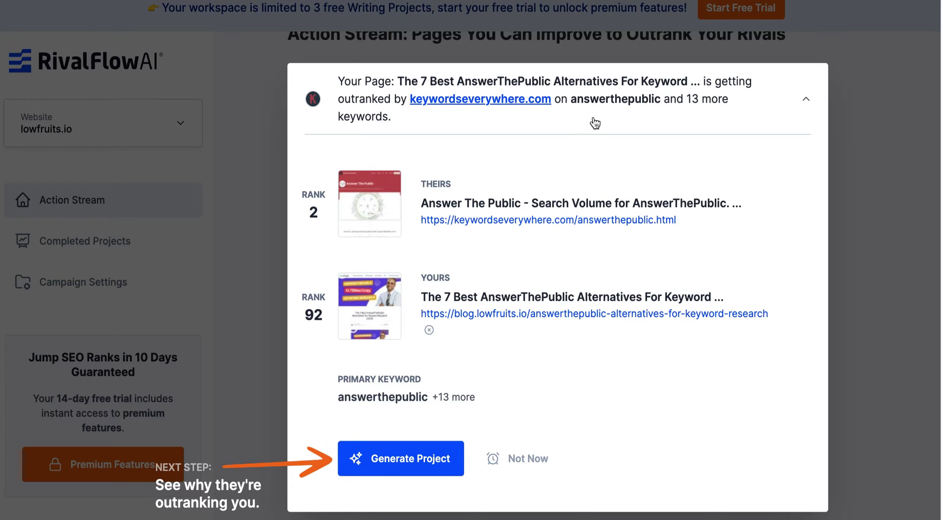
Step: Review the AnswerThePublic alternatives suggestion and the other outranked pages in the Action Stream, collapsing the first suggestion's details
scroll(605, 231, down, 1)
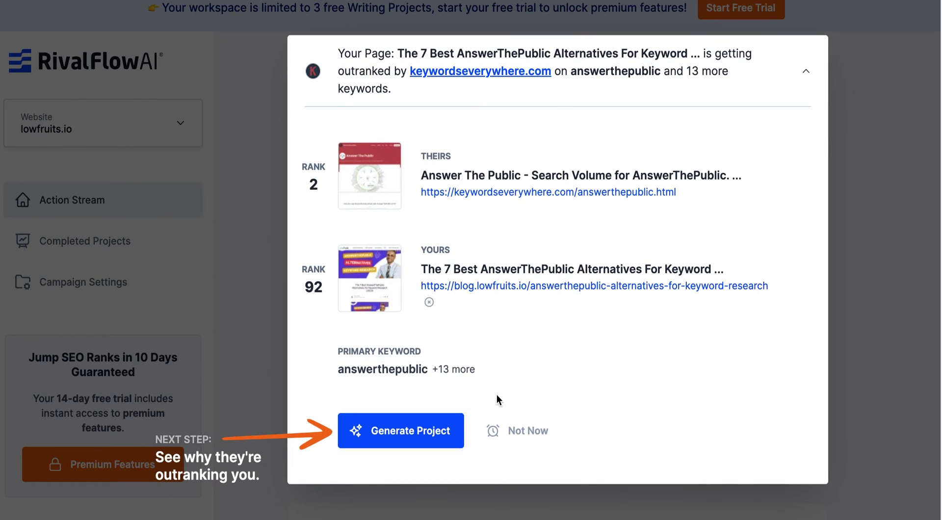
mouse_move(460, 370)
scroll(365, 393, down, 8)
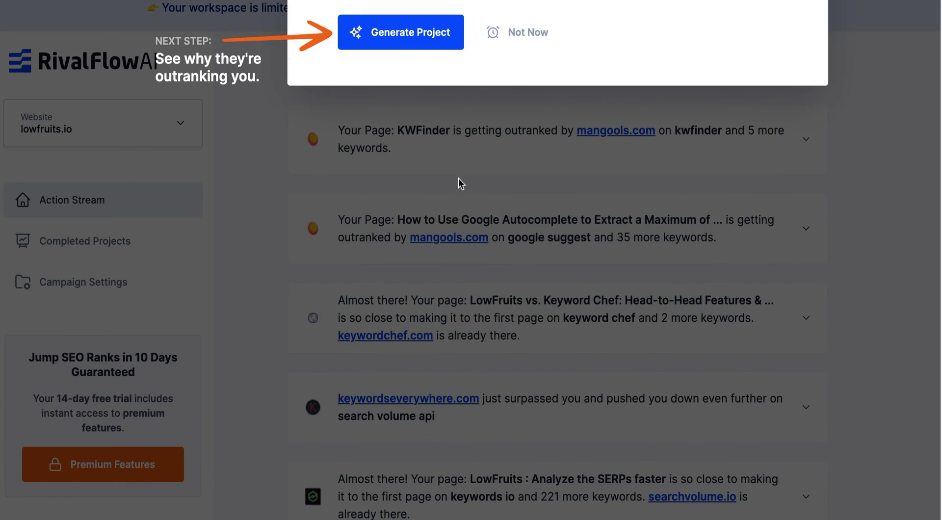
click(461, 146)
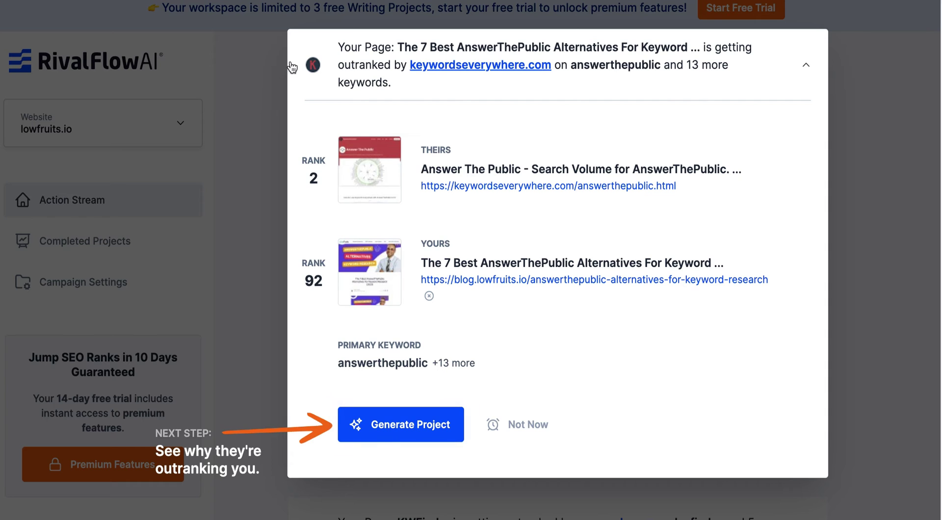
click(456, 44)
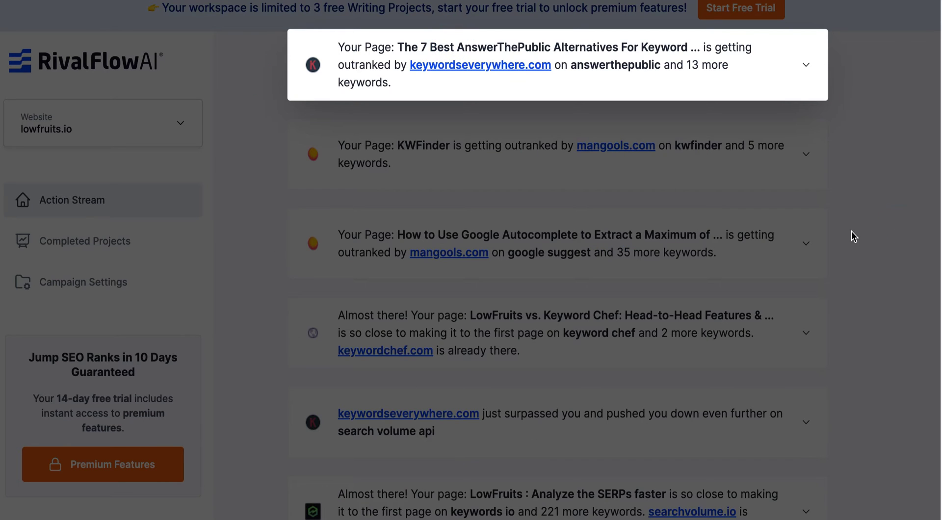
scroll(613, 215, up, 2)
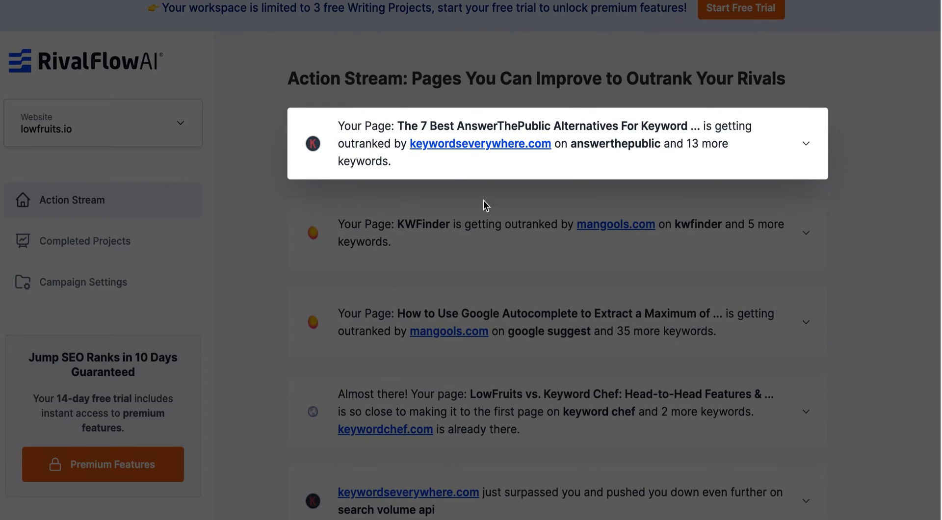
Step: Expand the AnswerThePublic alternatives suggestion and generate a writing project for it
click(805, 146)
scroll(422, 477, down, 1)
click(417, 474)
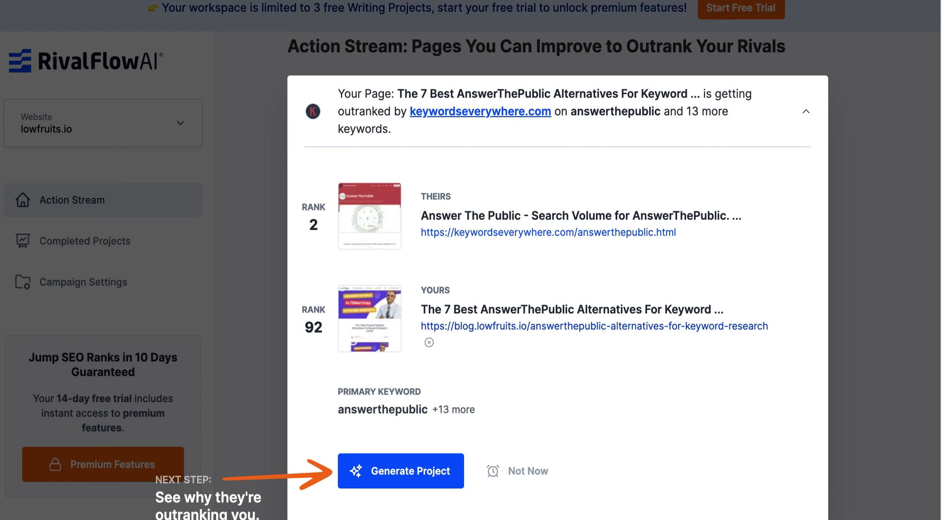
click(409, 478)
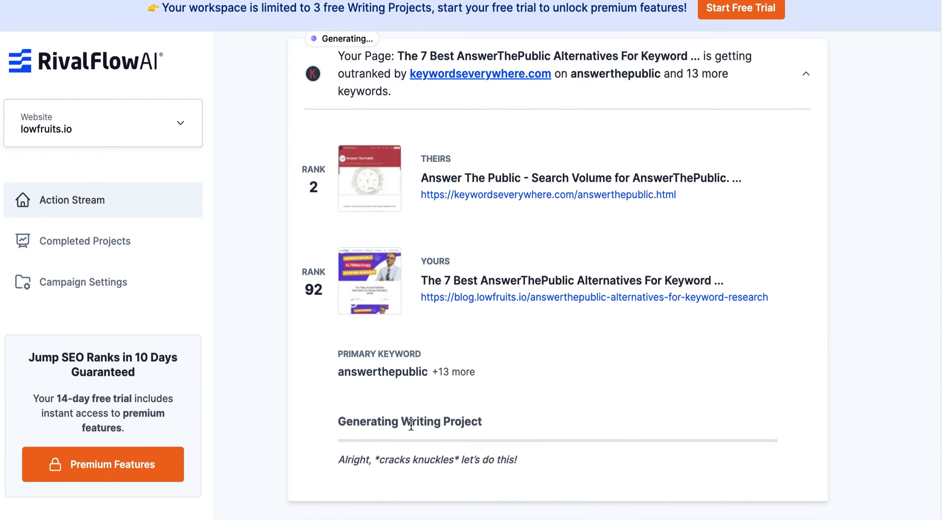
scroll(415, 393, down, 1)
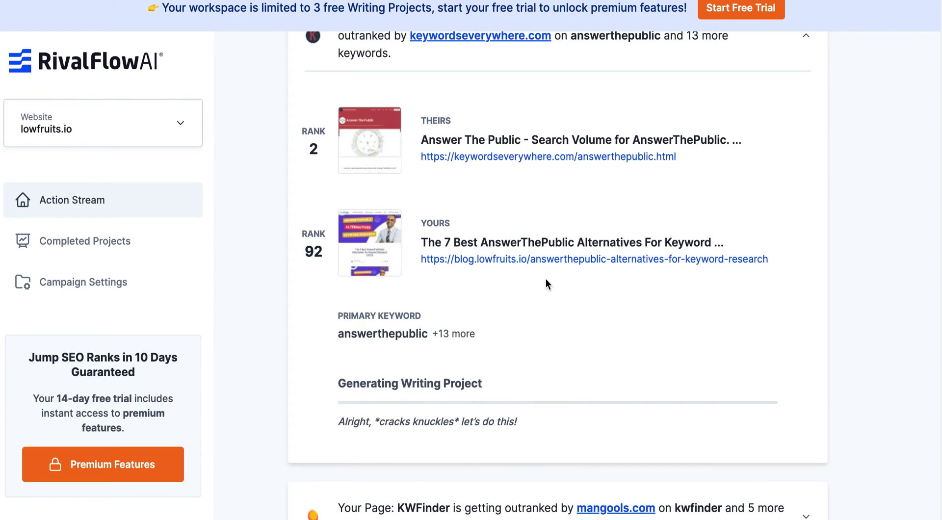
scroll(504, 295, down, 4)
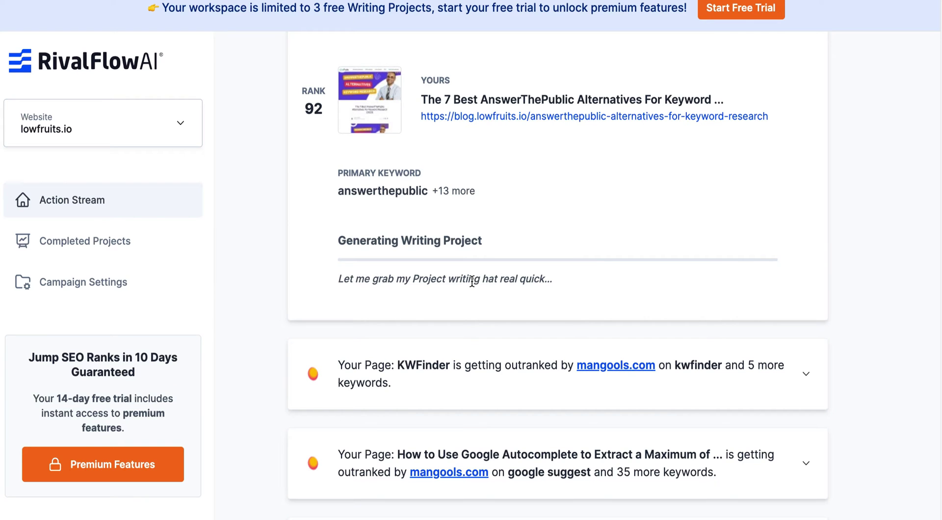
scroll(358, 226, up, 4)
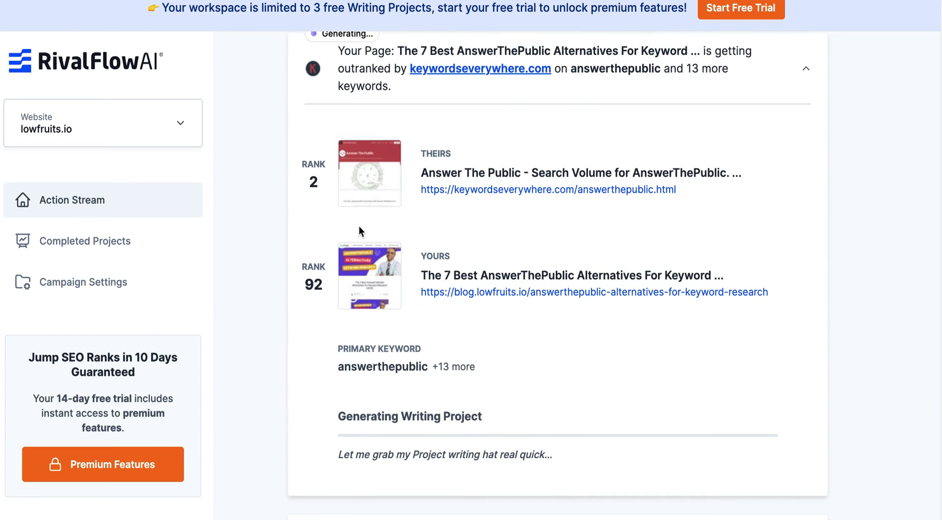
scroll(410, 270, down, 4)
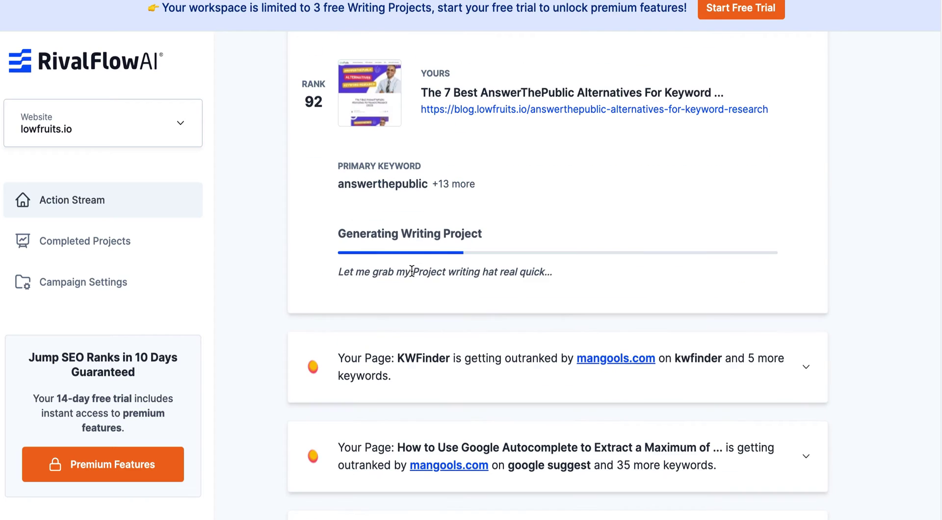
scroll(481, 205, down, 2)
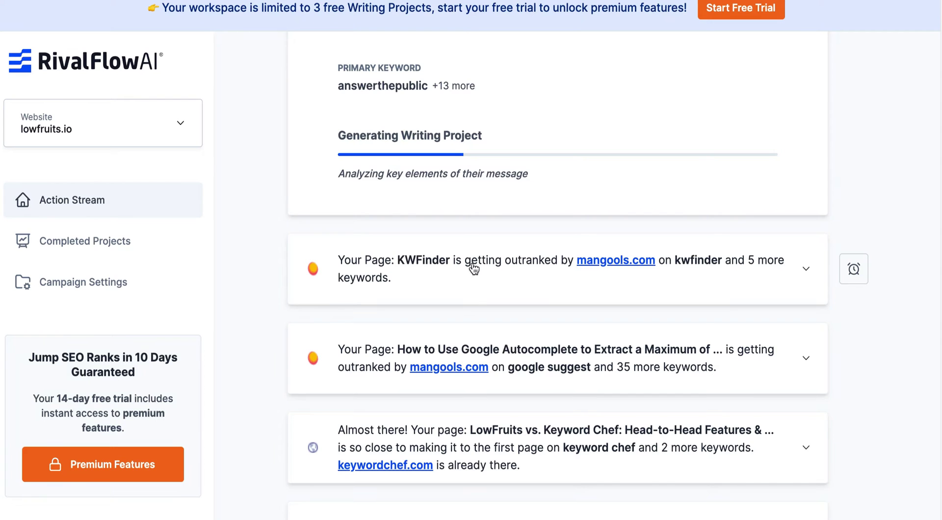
Step: Expand the KWFinder page suggestion, review its comparison with mangools.com, and collapse it
click(806, 268)
scroll(752, 269, down, 6)
scroll(640, 232, up, 1)
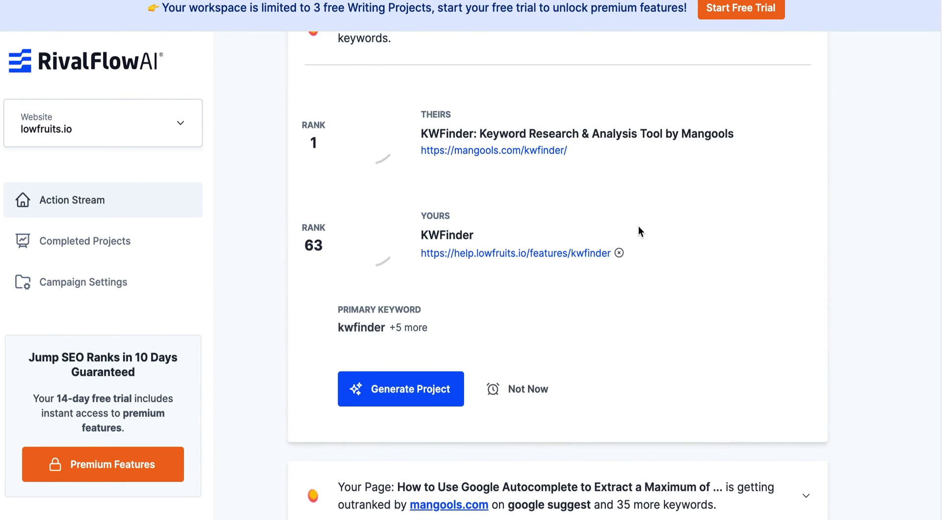
scroll(638, 226, up, 1)
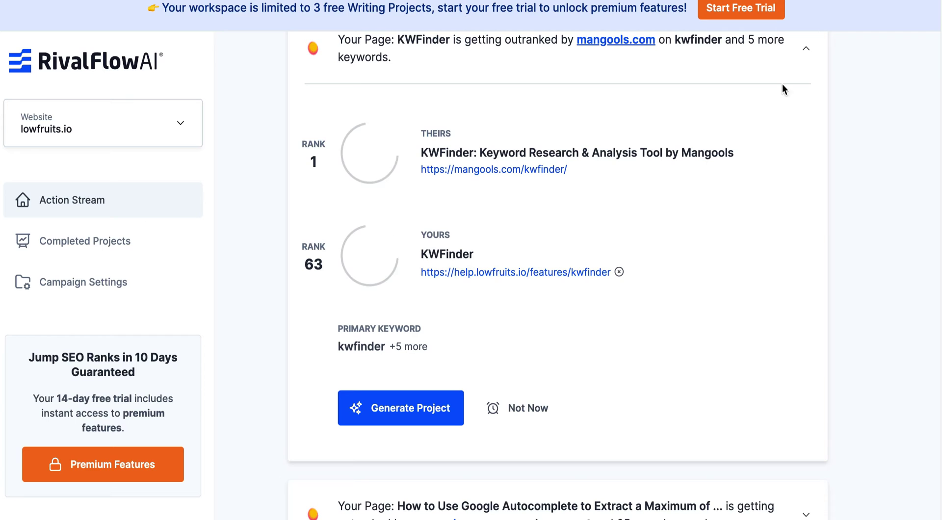
click(806, 55)
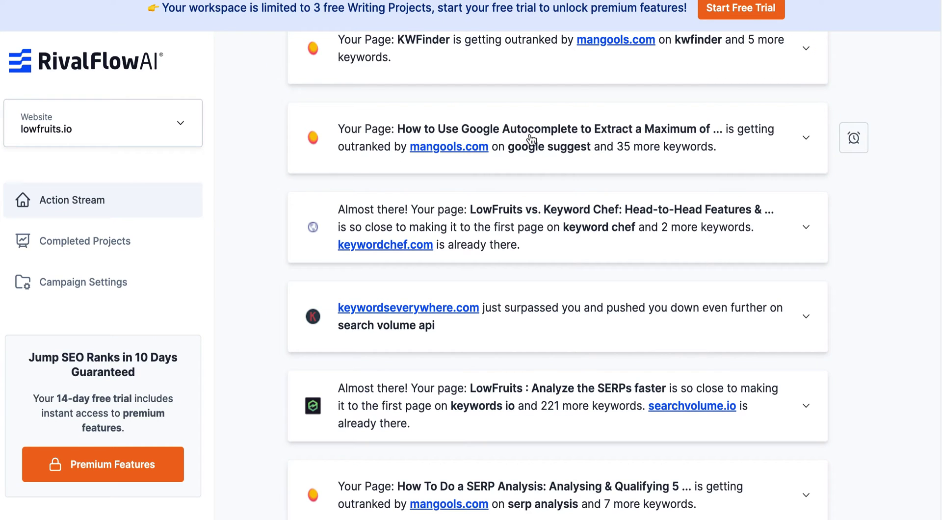
Step: Review the Google Autocomplete page suggestion, including its additional keywords for "google suggest", and collapse its details
click(806, 141)
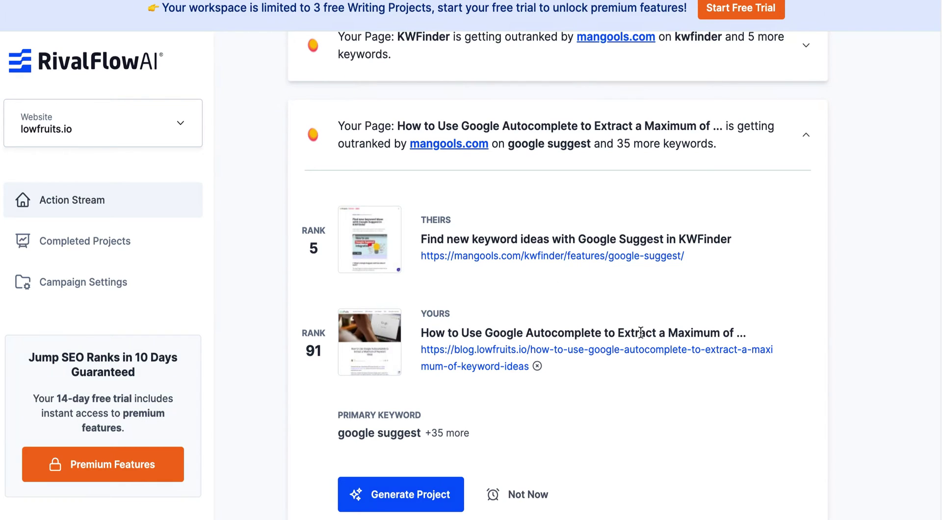
scroll(700, 253, down, 1)
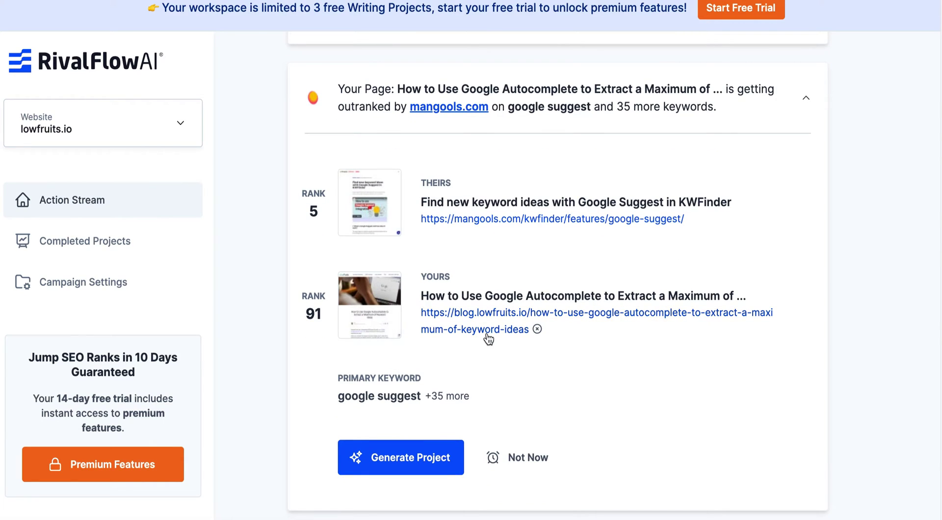
scroll(517, 360, down, 1)
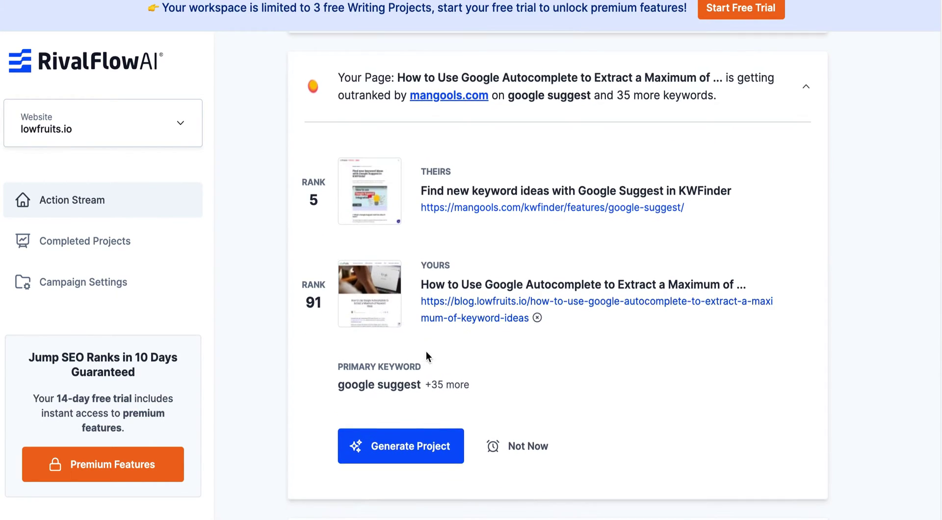
mouse_move(465, 384)
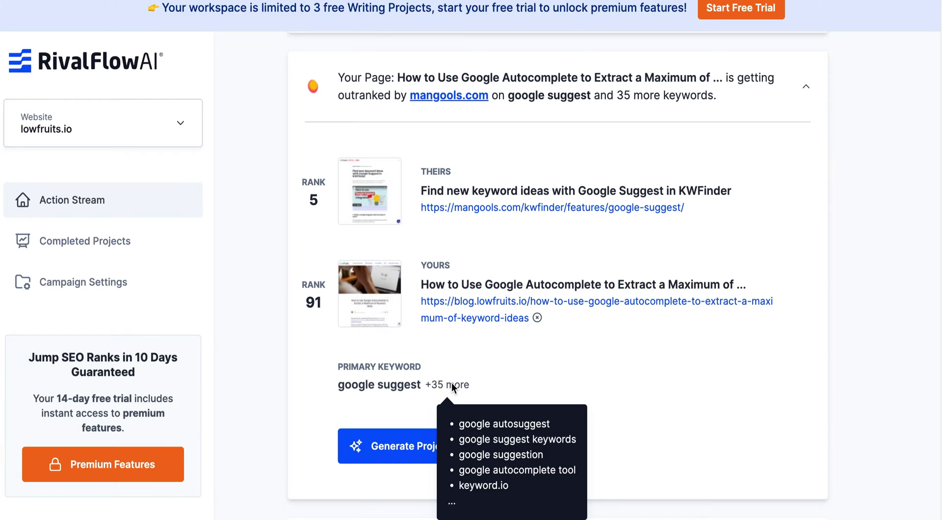
scroll(570, 332, down, 5)
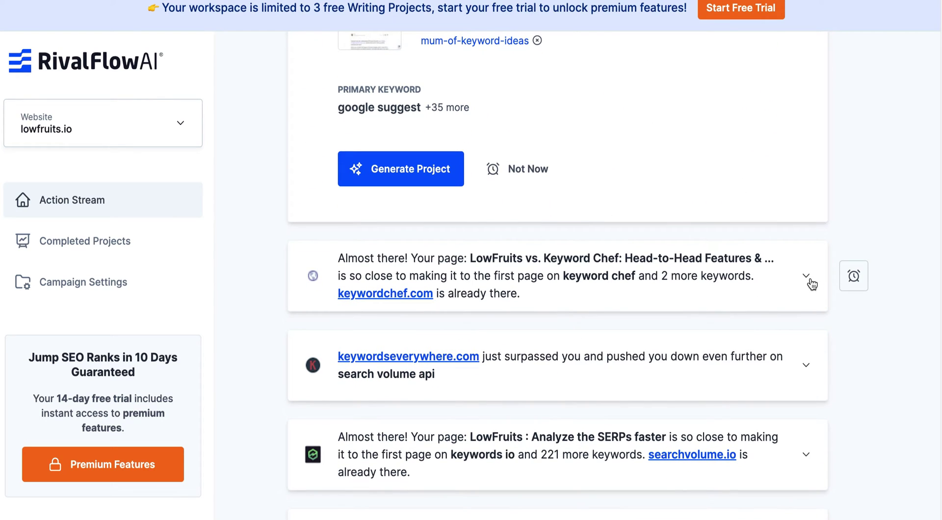
scroll(751, 284, up, 5)
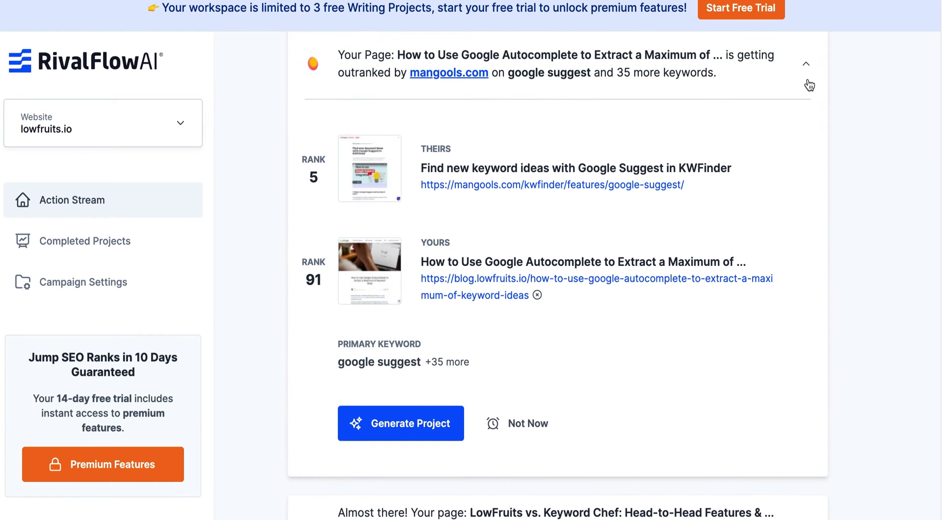
click(806, 64)
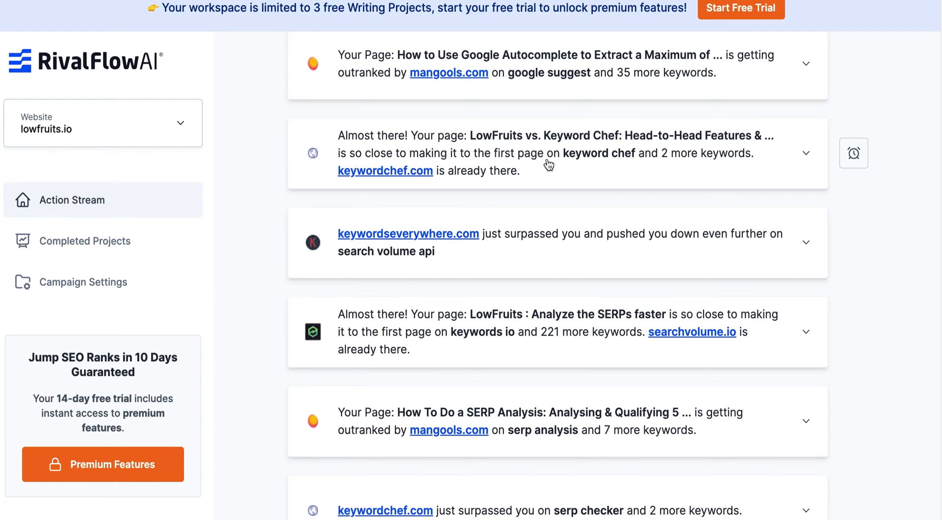
Step: Expand the LowFruits vs. Keyword Chef suggestion and generate a writing project for it
click(807, 156)
scroll(701, 189, down, 1)
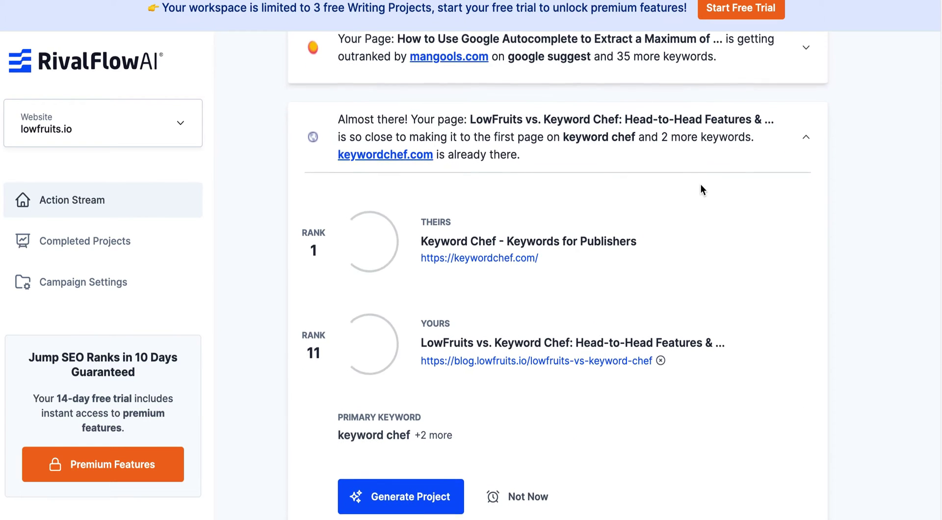
scroll(701, 186, down, 3)
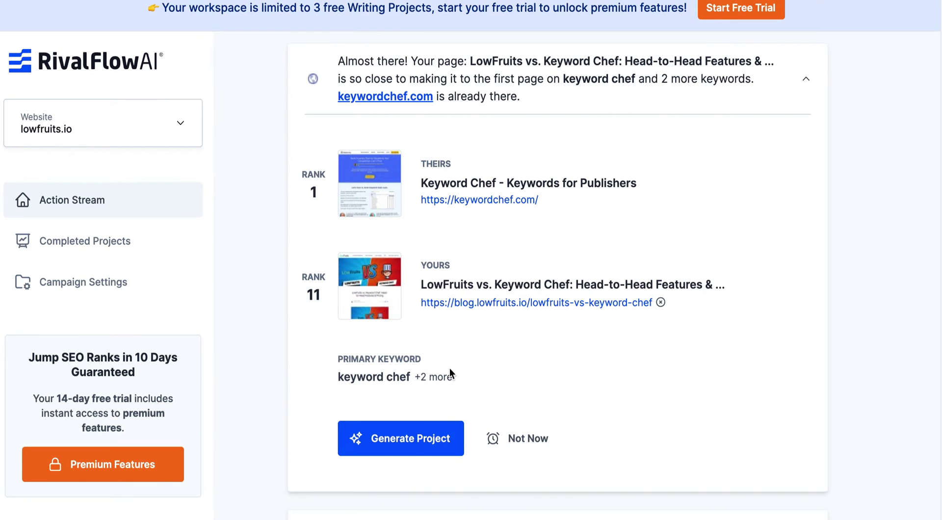
scroll(450, 314, down, 1)
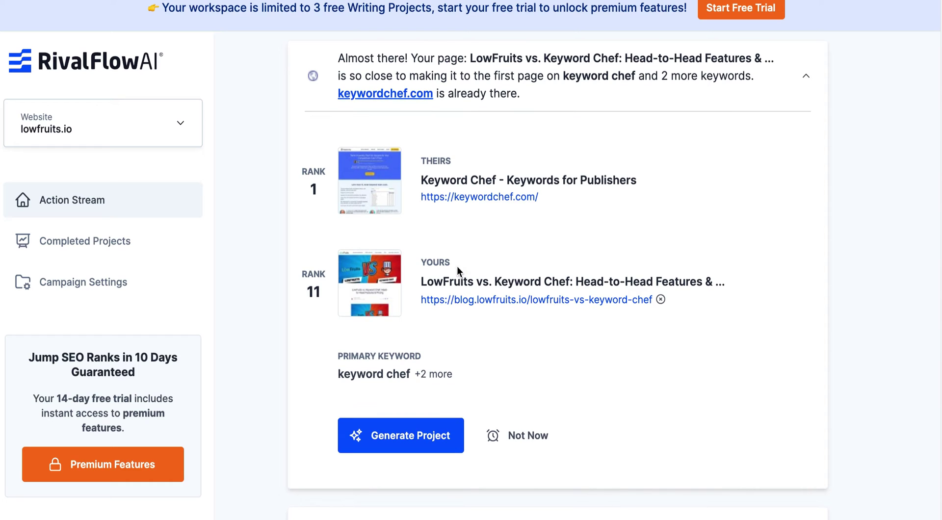
click(410, 445)
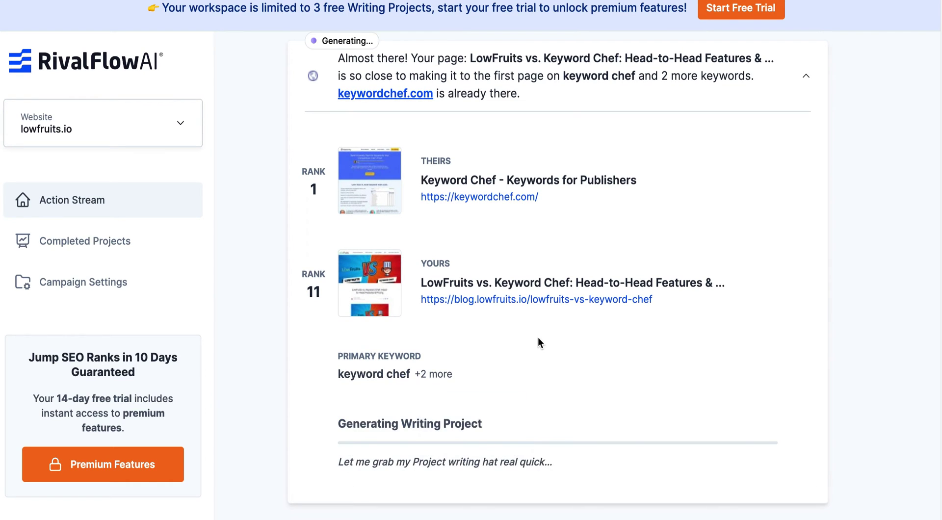
Step: Review the keywordseverywhere.com suggestion for "search volume api" and collapse its details
scroll(540, 336, down, 5)
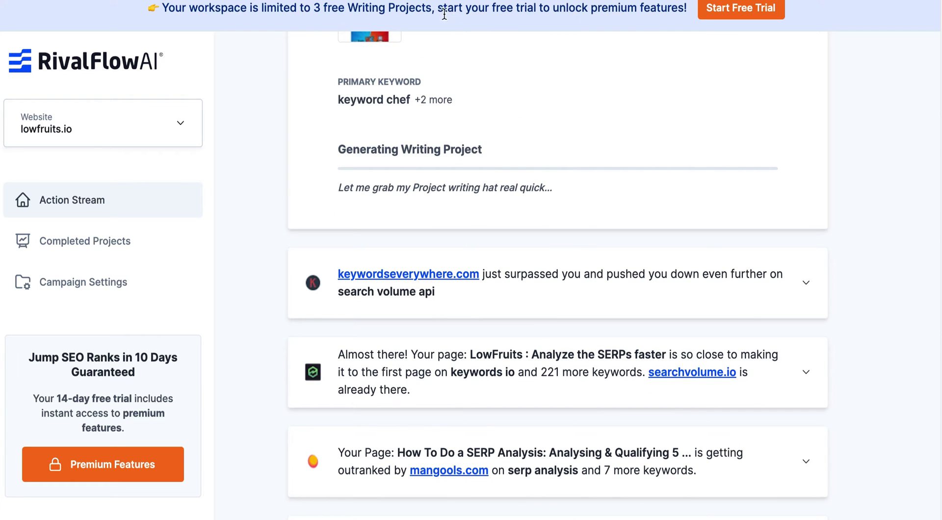
scroll(485, 350, down, 1)
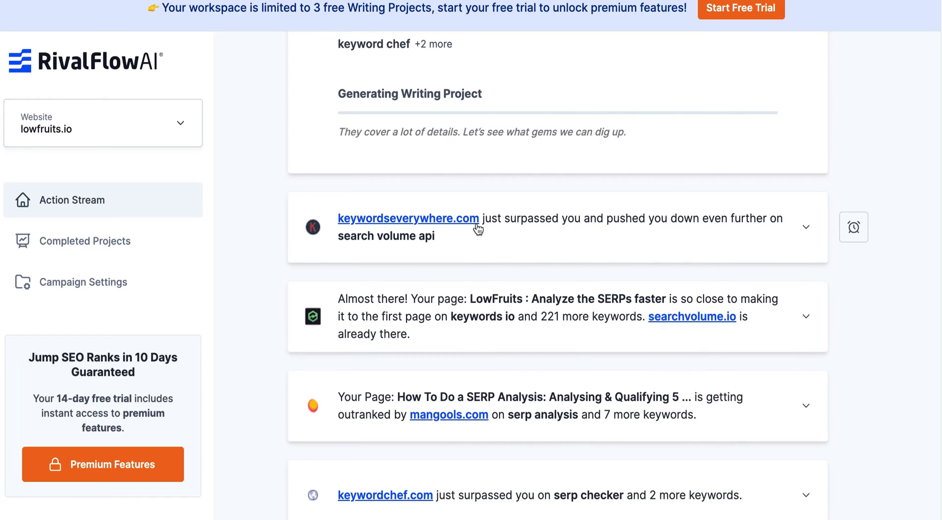
click(809, 231)
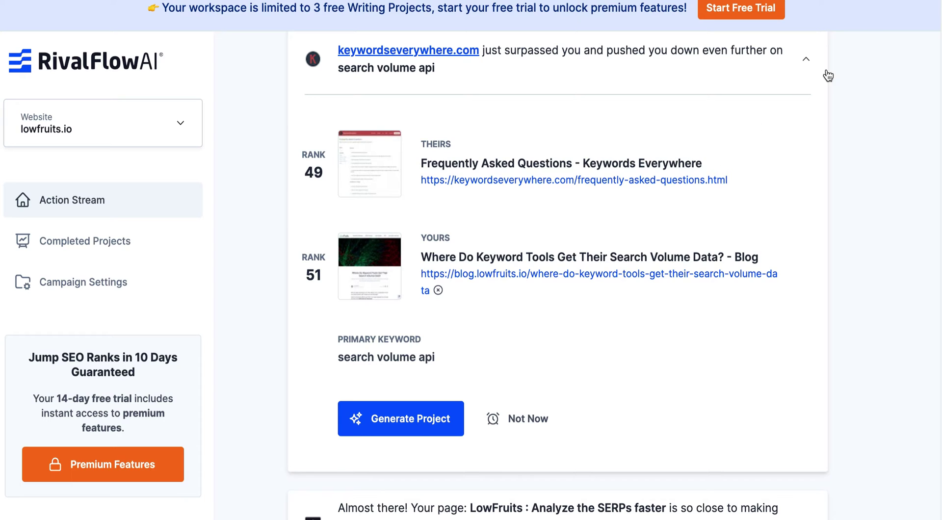
click(806, 60)
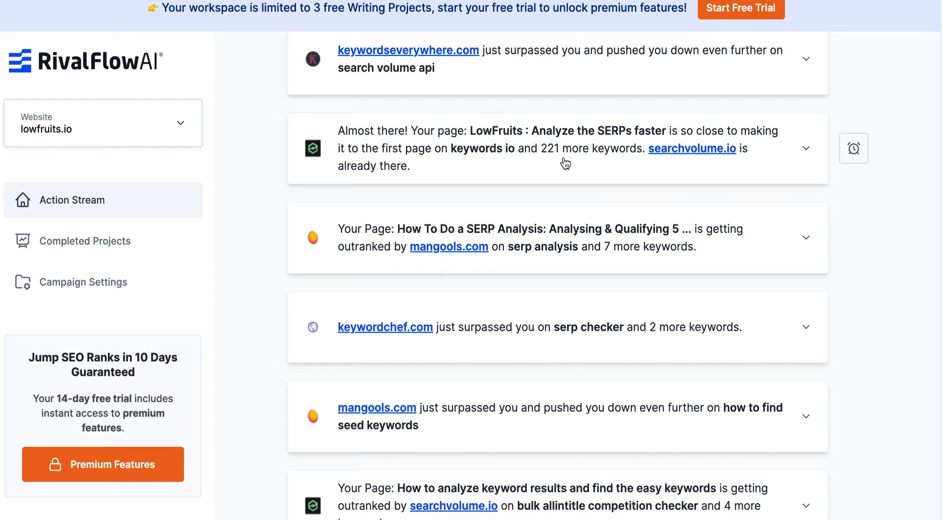
Step: Examine the "LowFruits : Analyze the SERPs faster" suggestion against searchvolume.io for "keywords io", then collapse it
click(807, 149)
scroll(724, 205, down, 1)
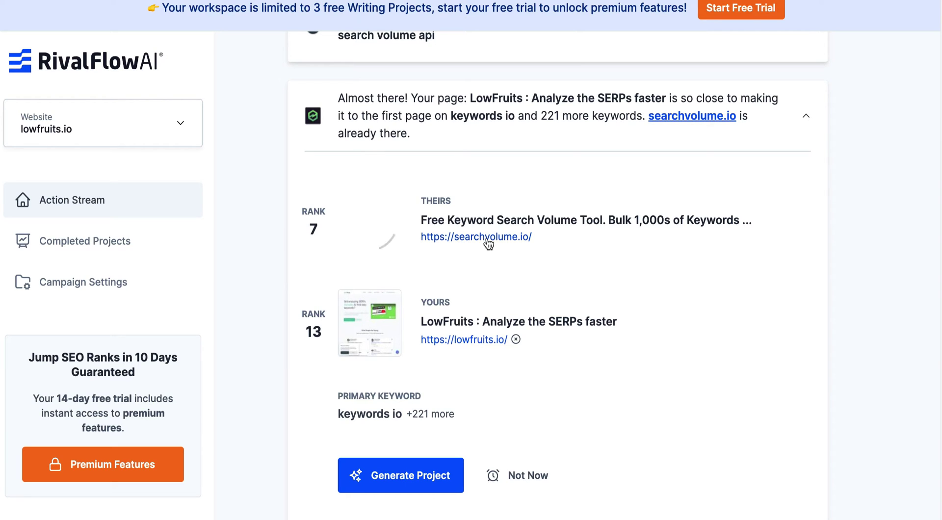
scroll(423, 343, down, 3)
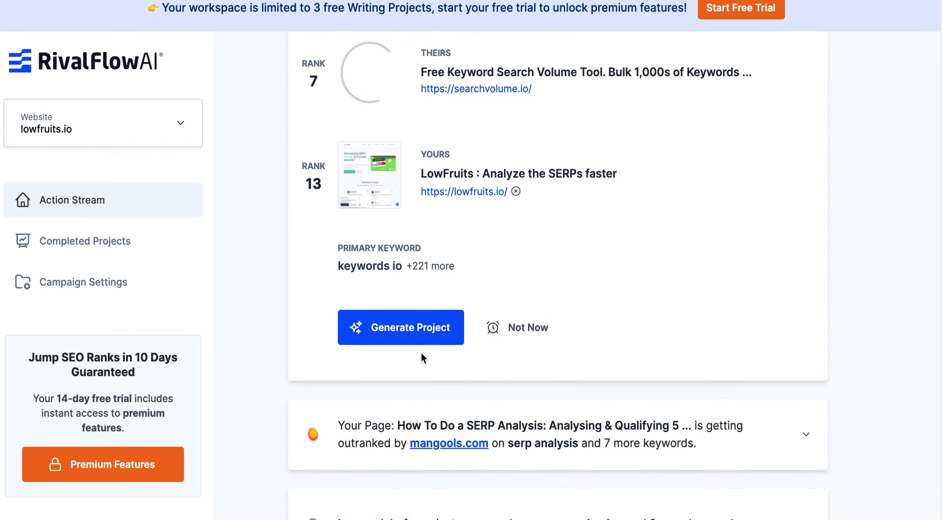
mouse_move(426, 254)
scroll(745, 133, up, 1)
scroll(745, 134, up, 4)
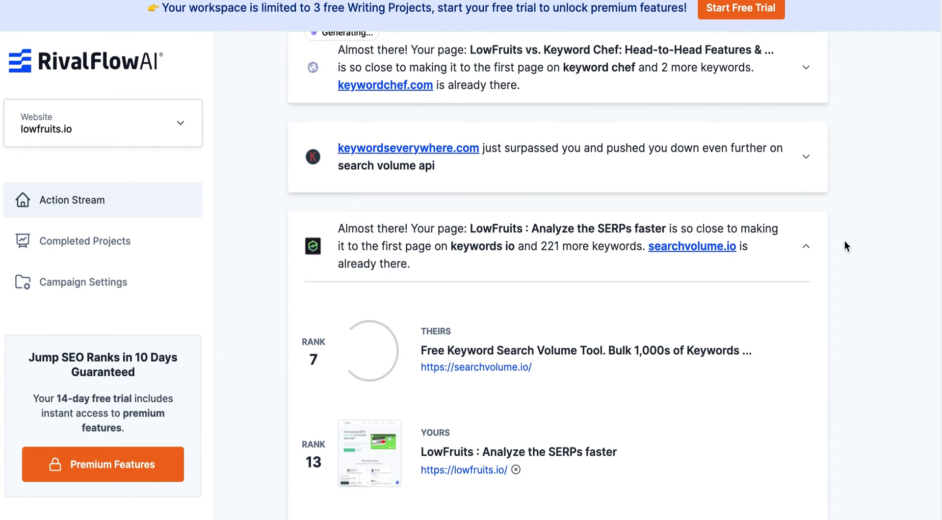
click(810, 245)
Step: Expand the "How To Do a SERP Analysis" suggestion and examine the competing mangools.com page and its keywords
scroll(693, 262, down, 2)
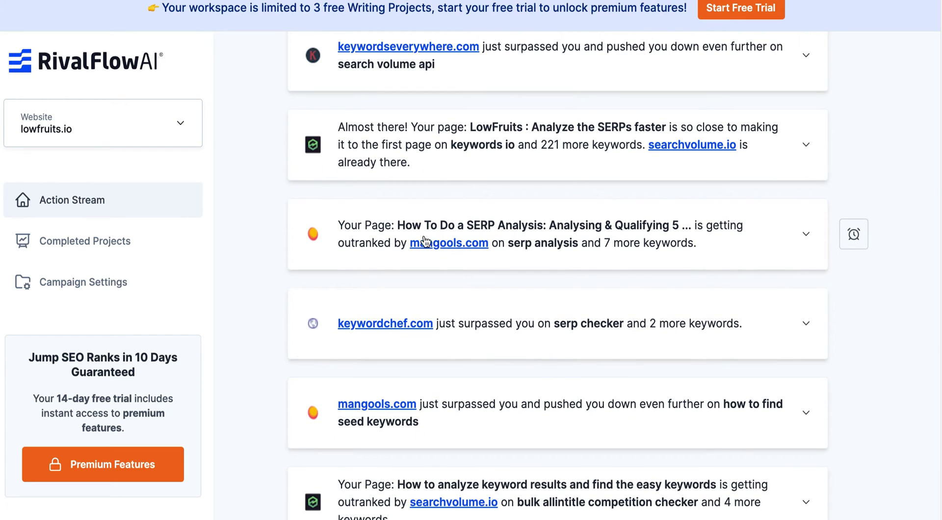
scroll(532, 266, down, 1)
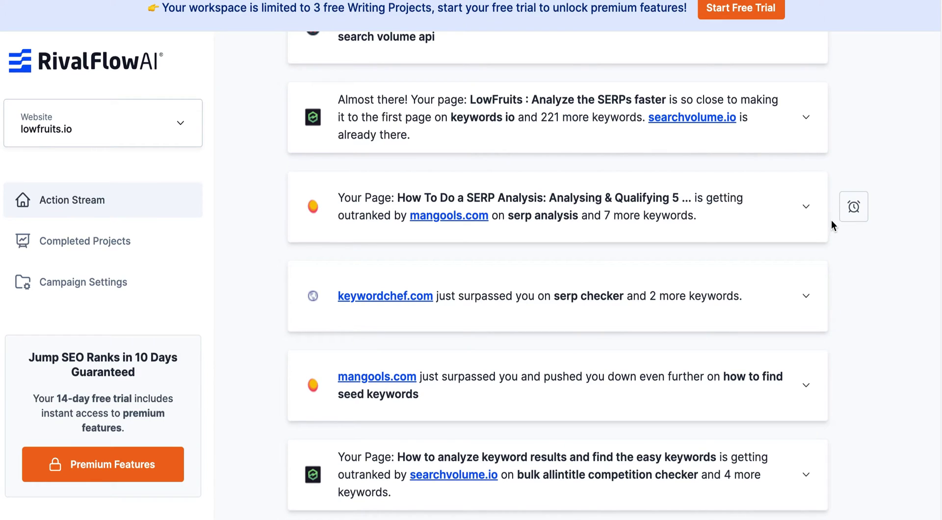
click(808, 208)
scroll(634, 226, down, 1)
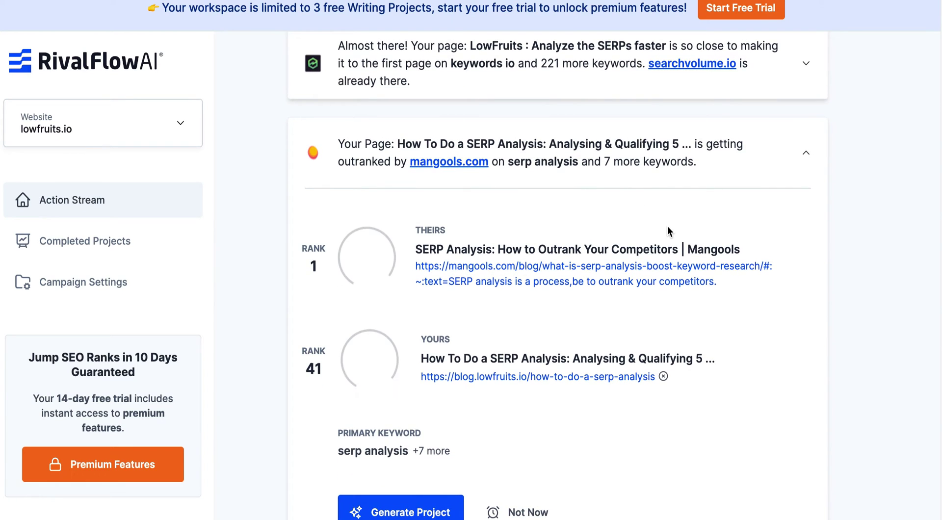
scroll(668, 226, down, 1)
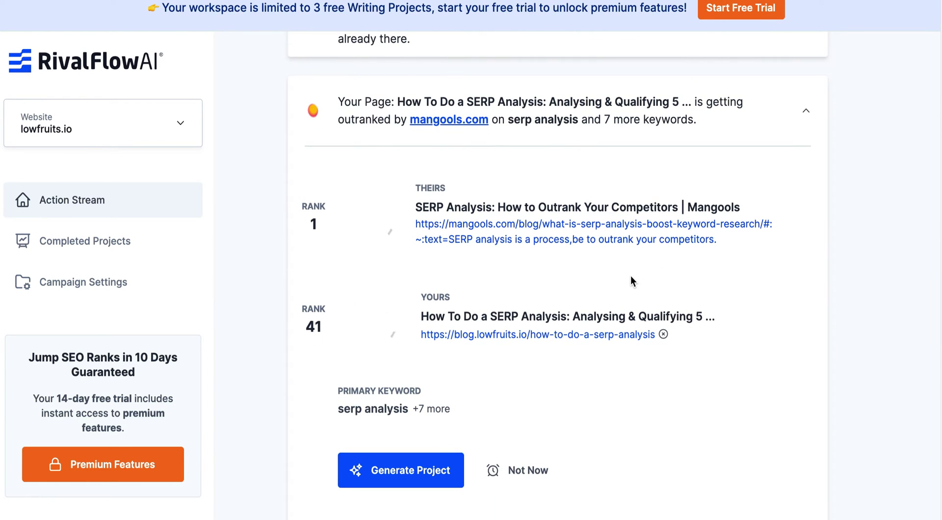
scroll(548, 416, down, 1)
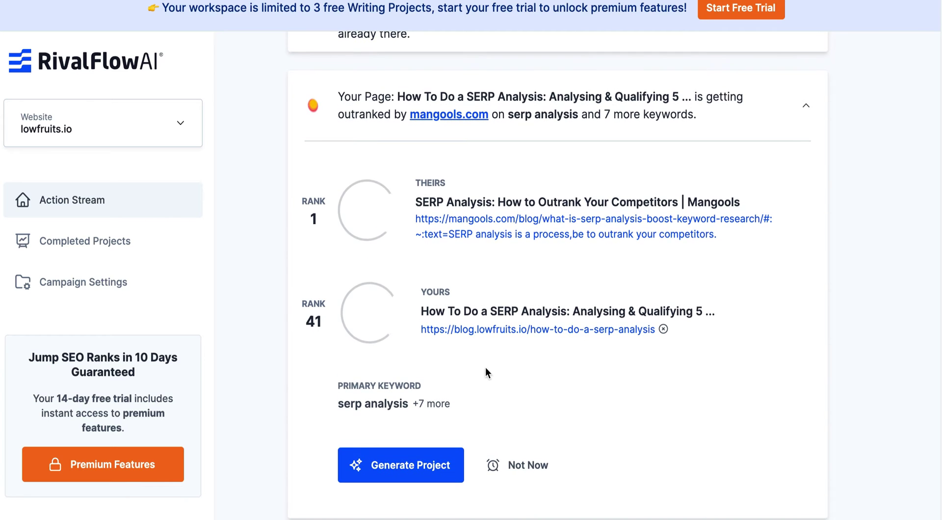
mouse_move(451, 406)
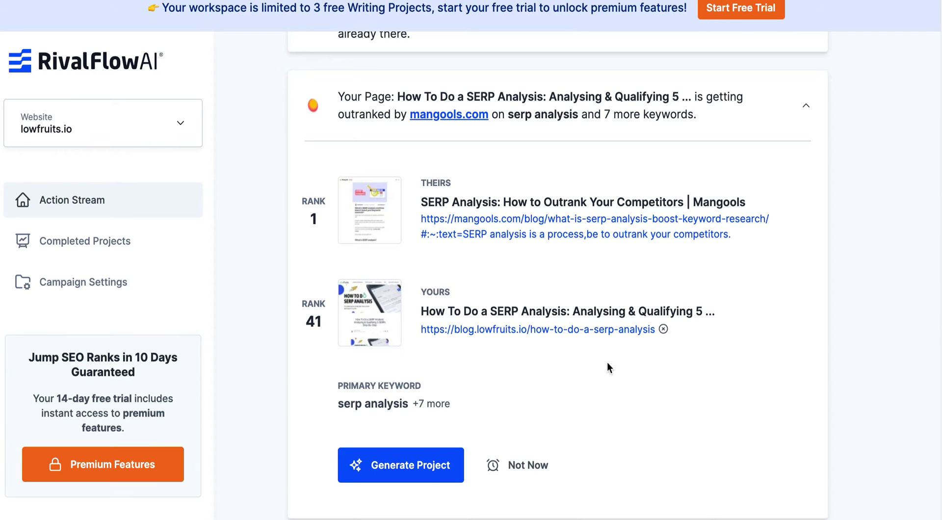
Step: Review the keywordchef.com suggestion for "serp checker", comparing both bulk SERP checker pages, and collapse its details
scroll(676, 211, down, 6)
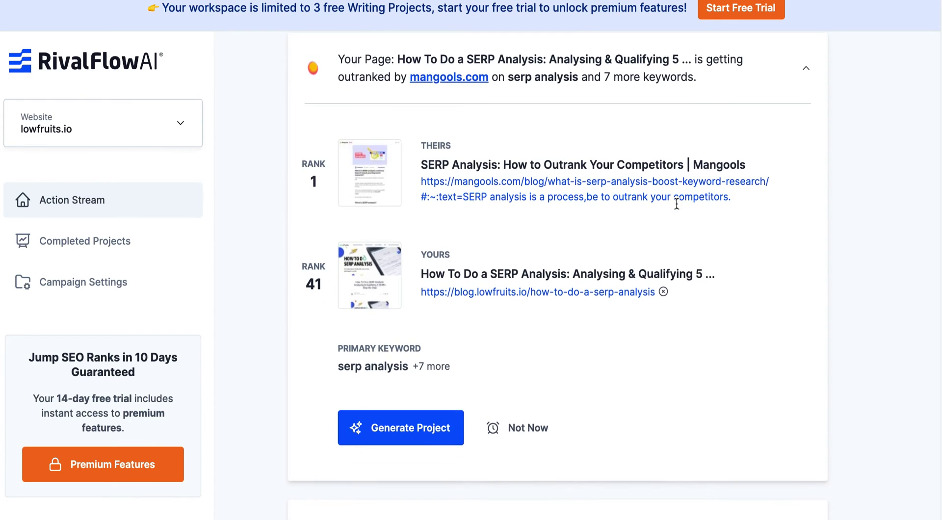
scroll(676, 213, down, 1)
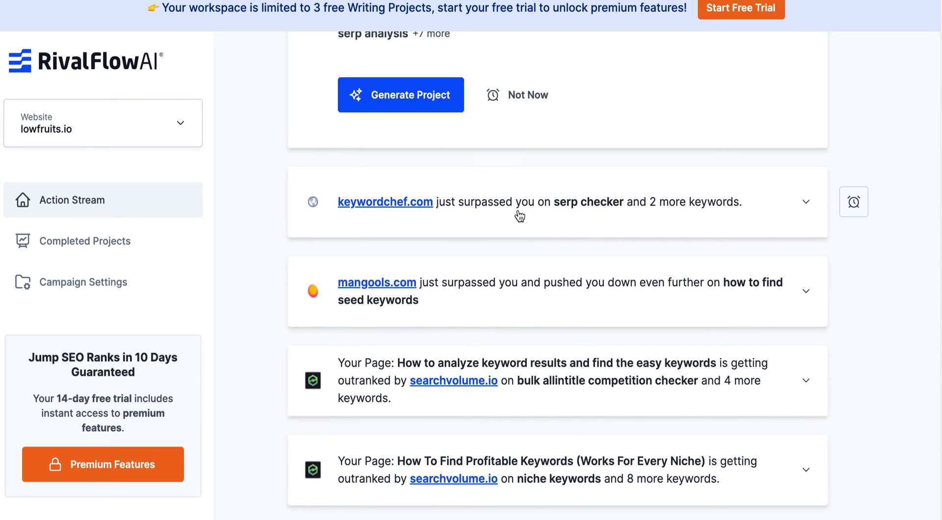
click(806, 201)
scroll(687, 223, up, 3)
scroll(676, 219, up, 1)
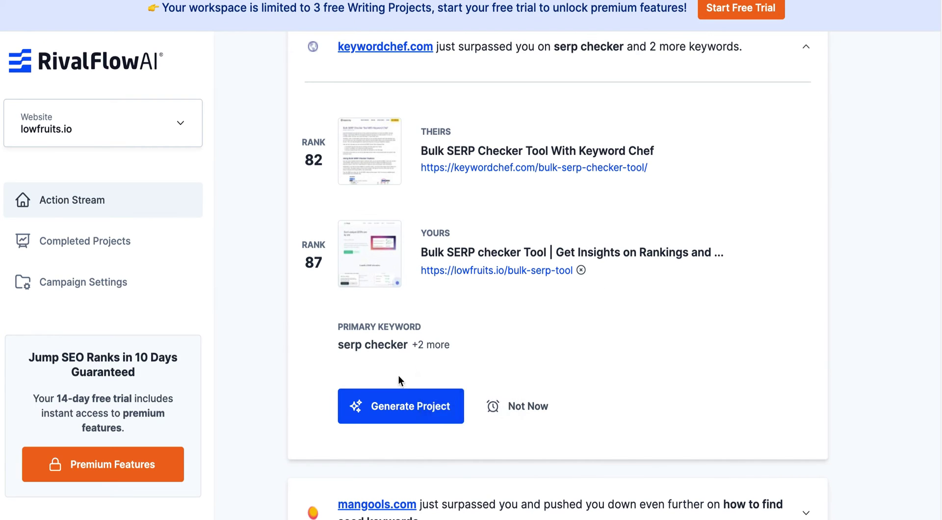
scroll(326, 155, up, 1)
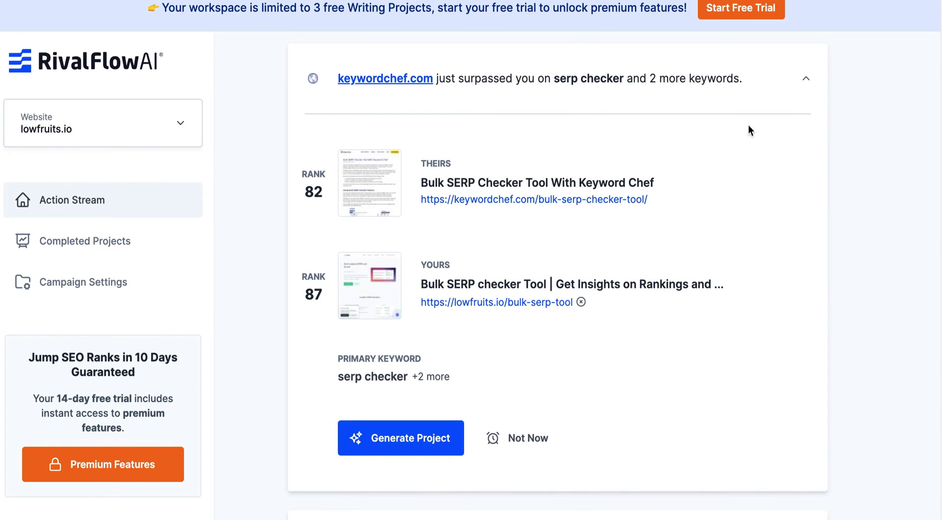
click(808, 81)
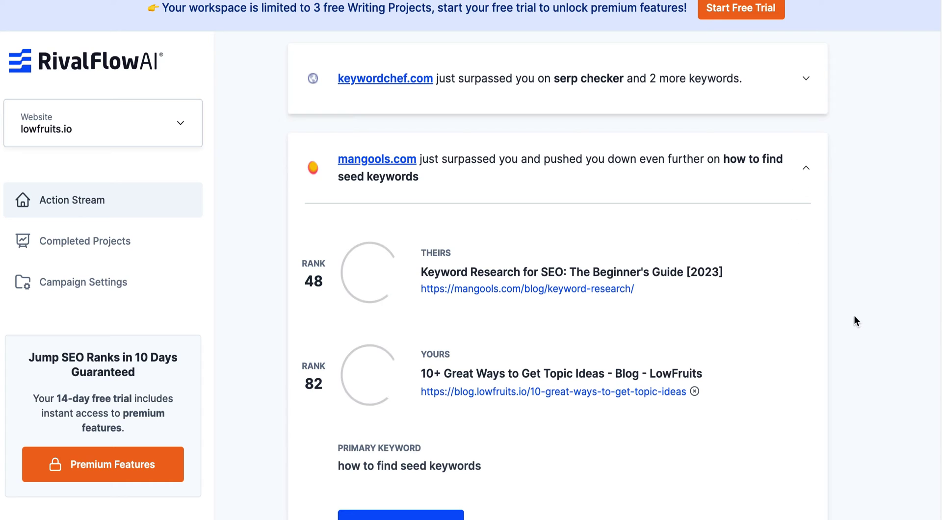
Step: Review the mangools.com suggestion for "how to find seed keywords", collapse it, and look over the remaining outranked pages
scroll(512, 271, down, 1)
scroll(504, 280, down, 1)
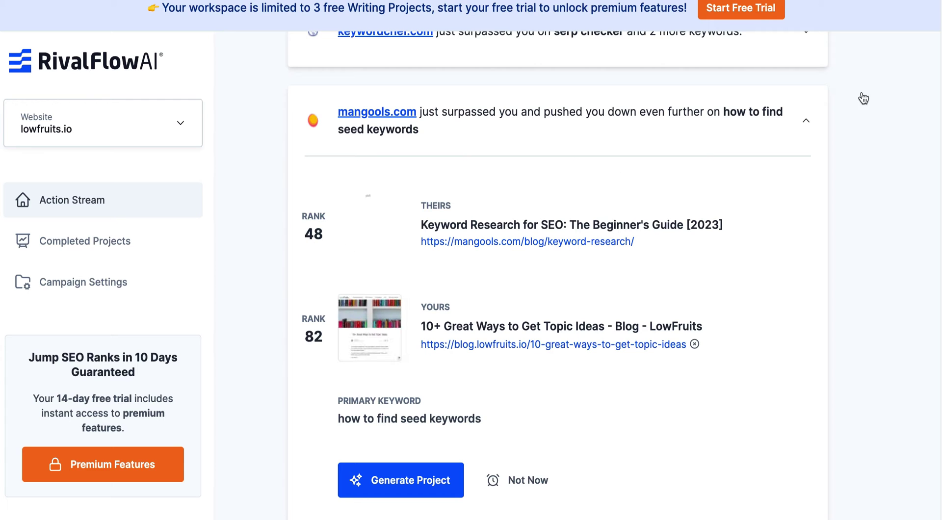
click(804, 120)
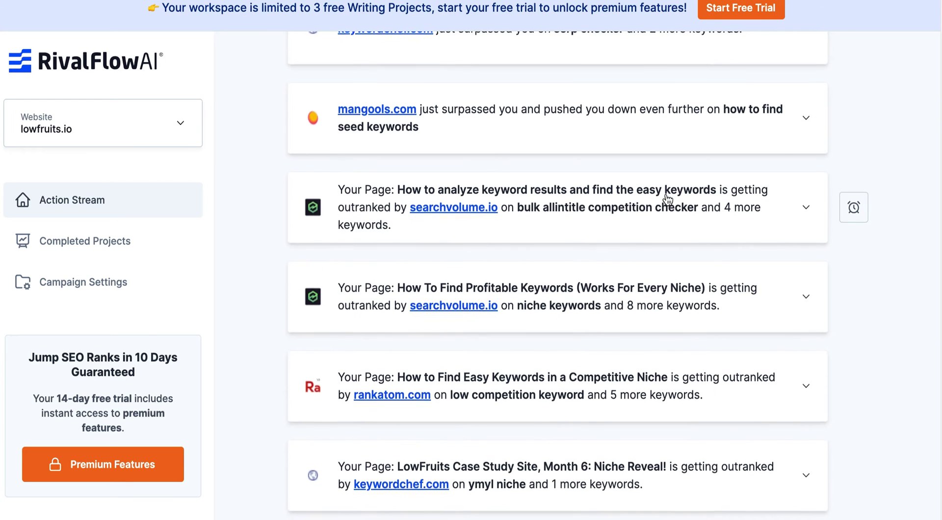
scroll(557, 208, down, 3)
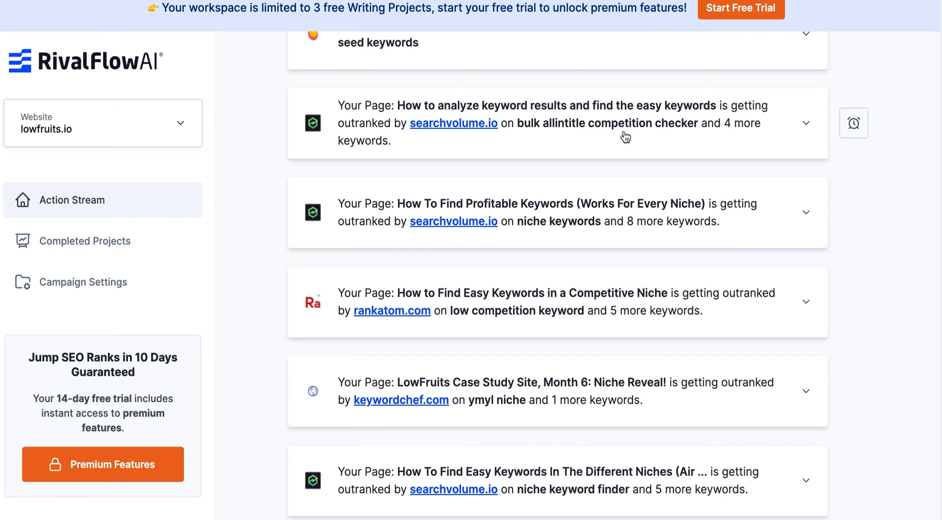
Step: Review the searchvolume.io suggestion for "How to analyze keyword results and find the easy keywords", then collapse its details
click(805, 127)
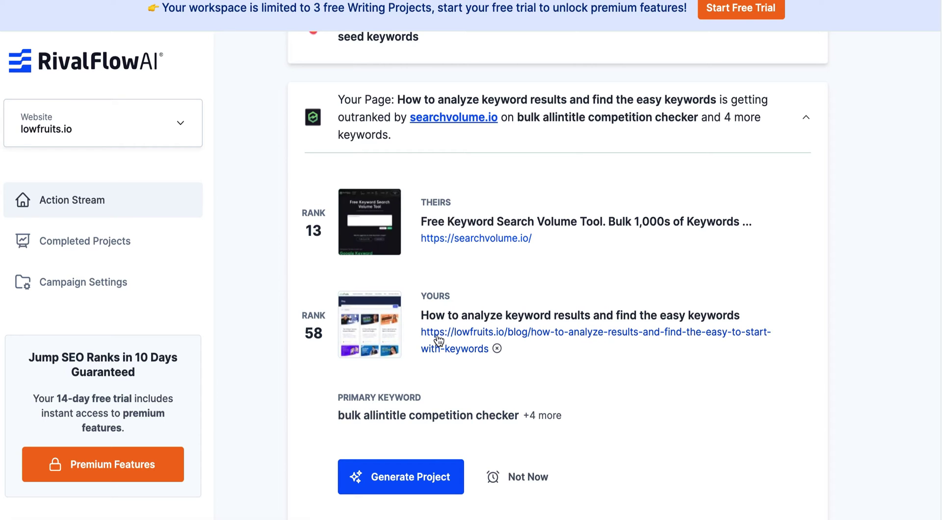
click(805, 119)
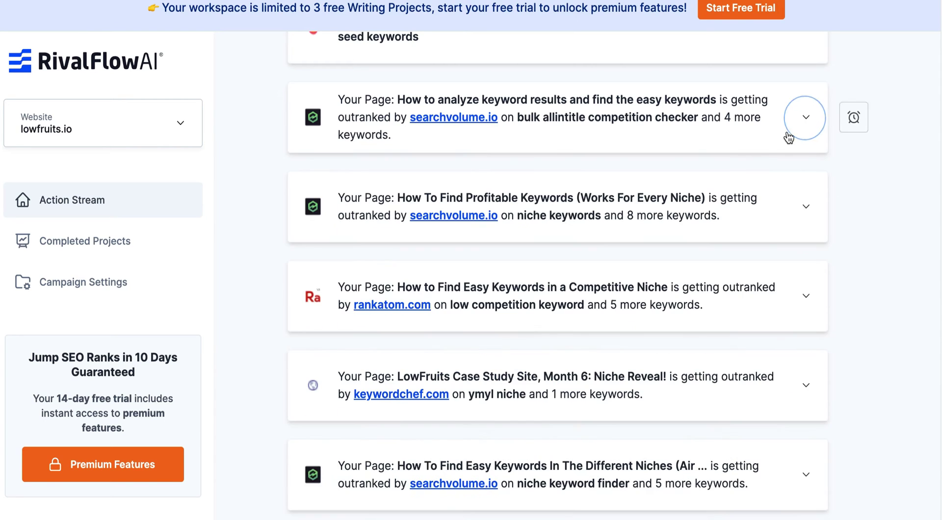
scroll(713, 187, down, 1)
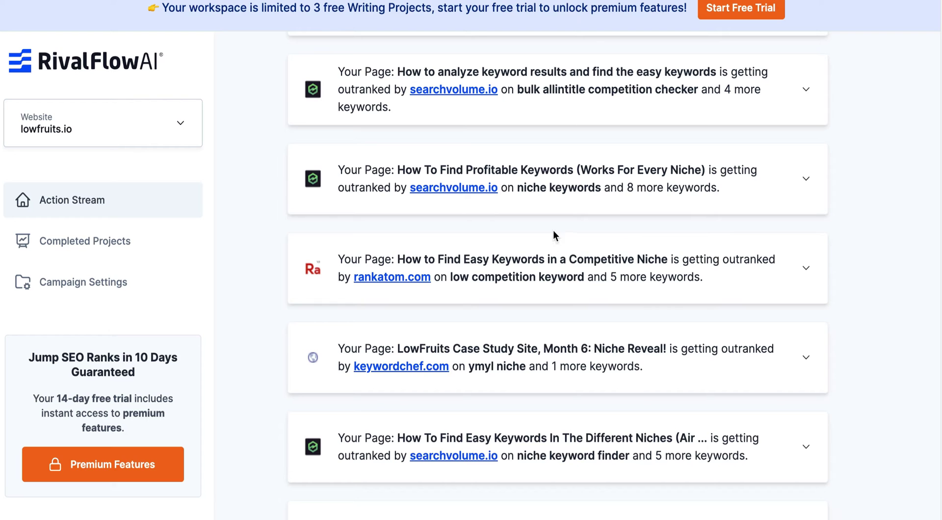
scroll(494, 230, down, 1)
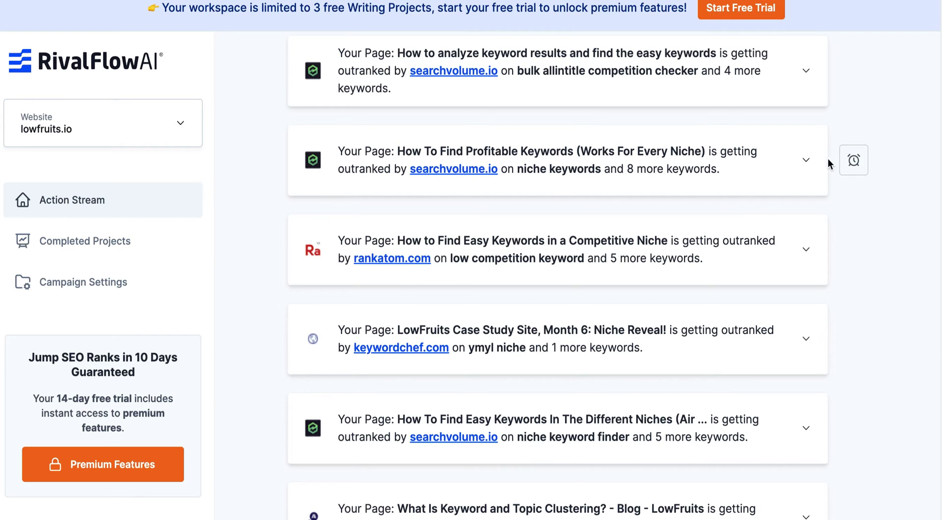
Step: Compare the "How To Find Profitable Keywords" page with searchvolume.io's niche keywords article, highlighting the niche wording in both titles, then collapse the suggestion
click(807, 160)
scroll(734, 234, down, 1)
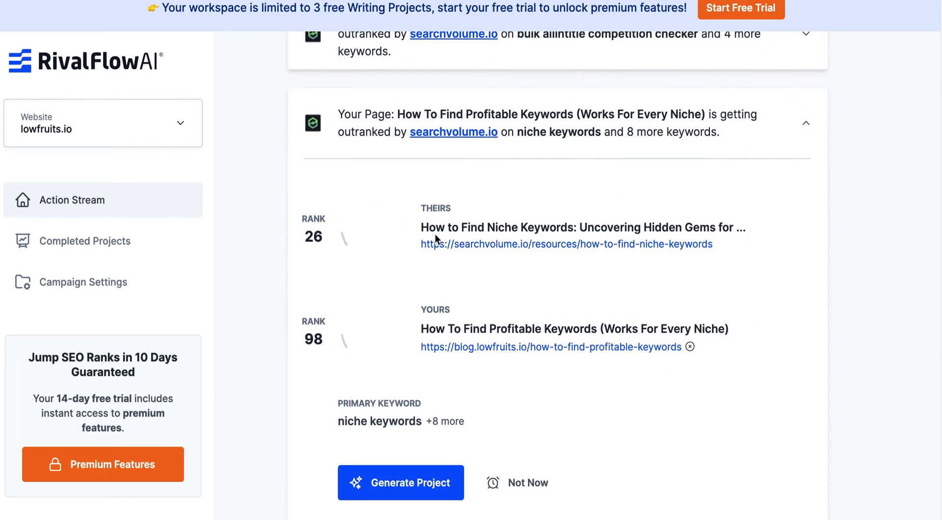
mouse_move(450, 426)
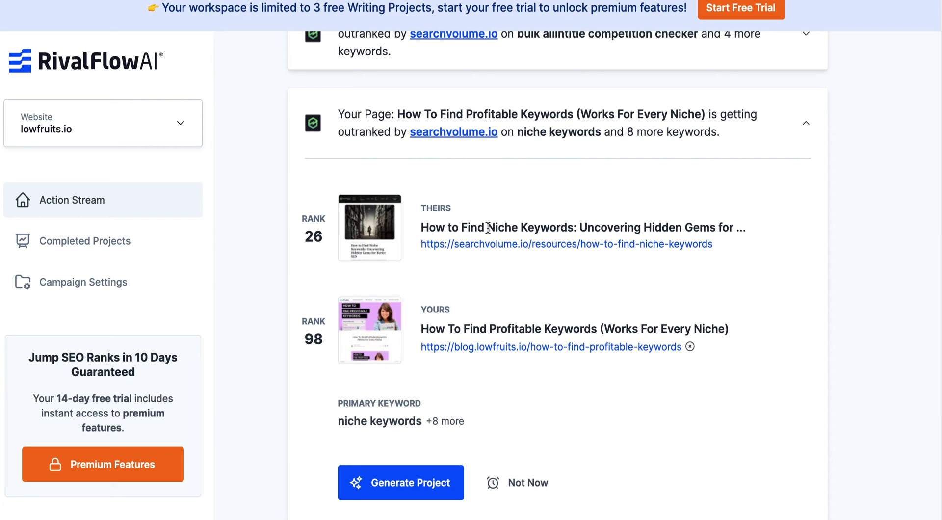
drag(488, 227, 561, 229)
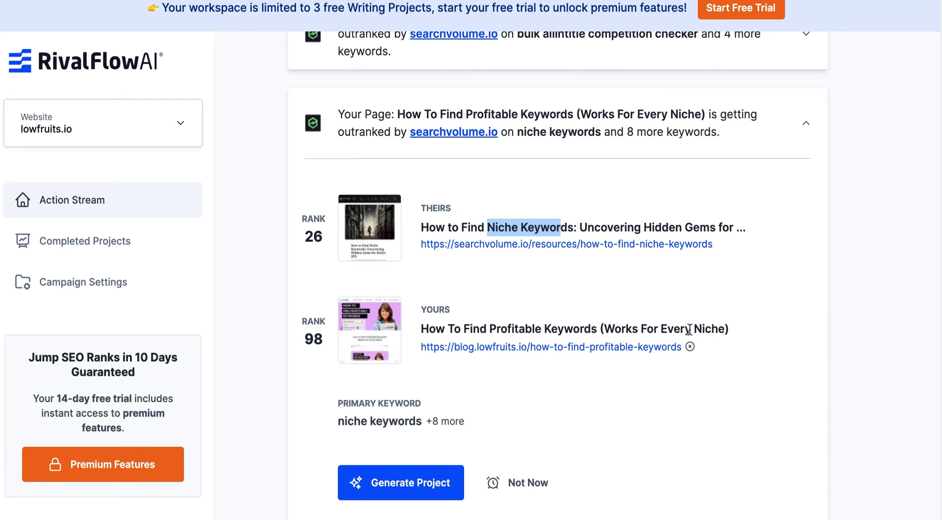
drag(690, 330, 725, 329)
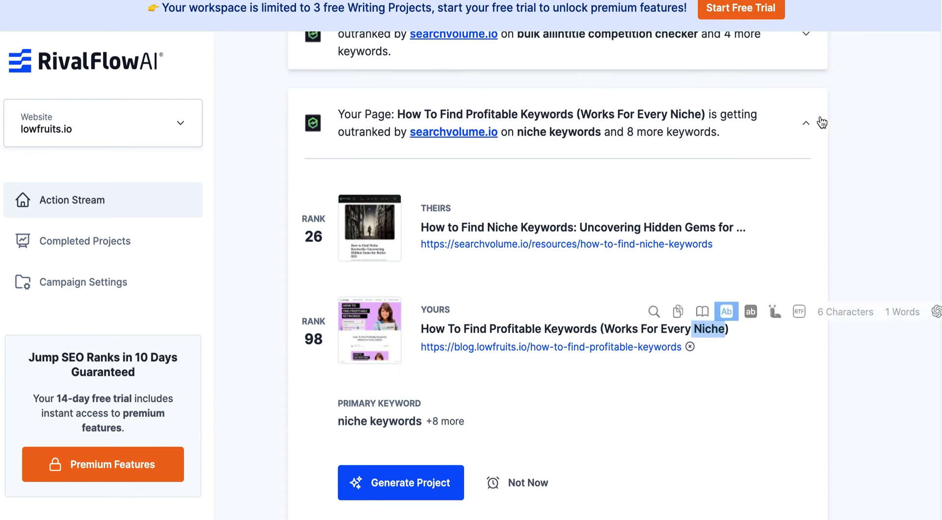
click(808, 123)
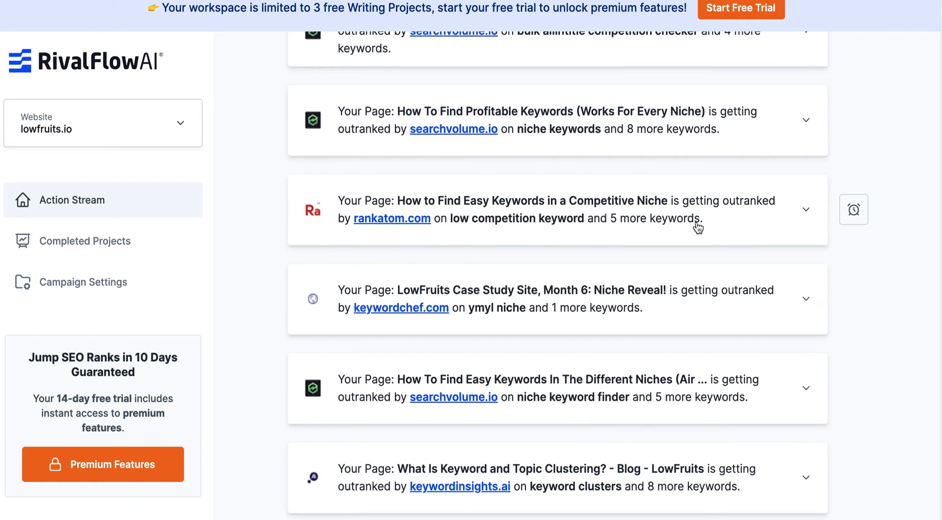
Step: Review the rankatom.com suggestion for "How to Find Easy Keywords in a Competitive Niche", then collapse its details
click(807, 213)
scroll(604, 275, down, 1)
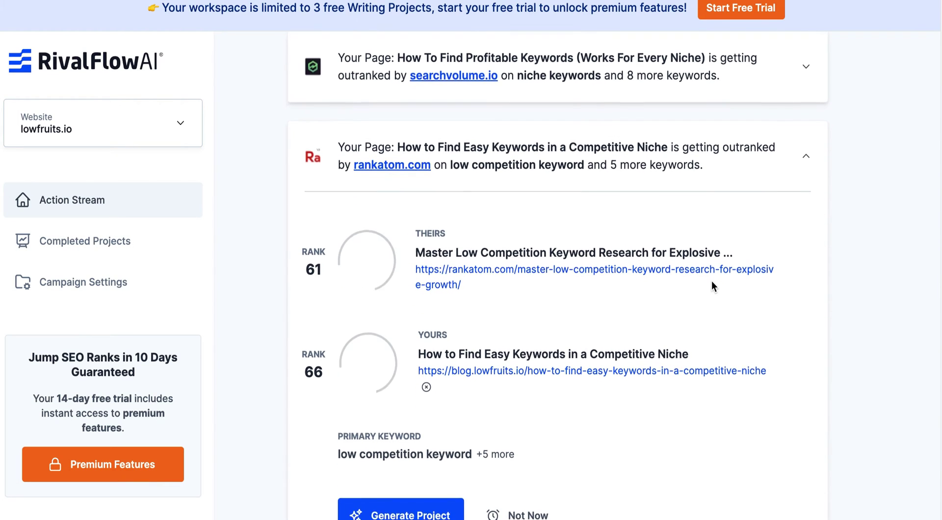
scroll(713, 287, down, 1)
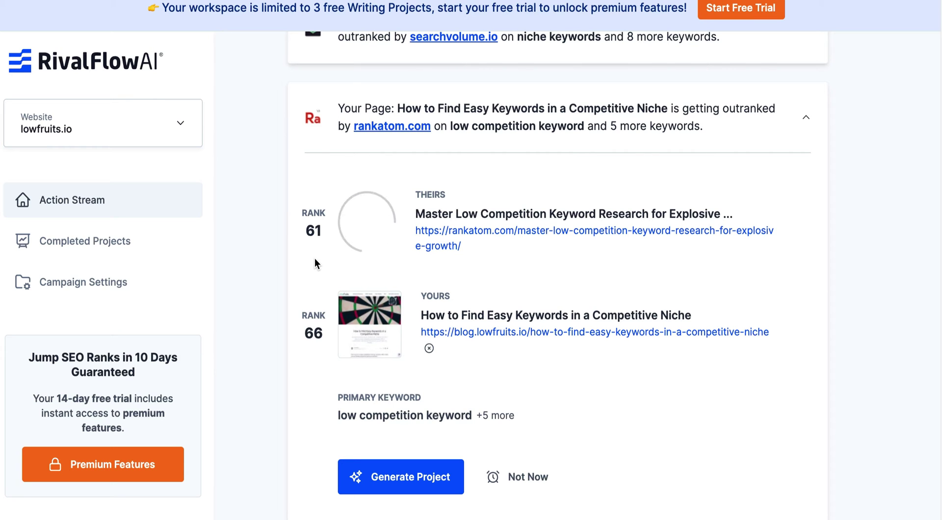
click(807, 117)
Step: Examine the SERP Analyzer suggestion against mangools.com's SERPChecker page for the keyword "serp analyzer"
scroll(763, 276, down, 2)
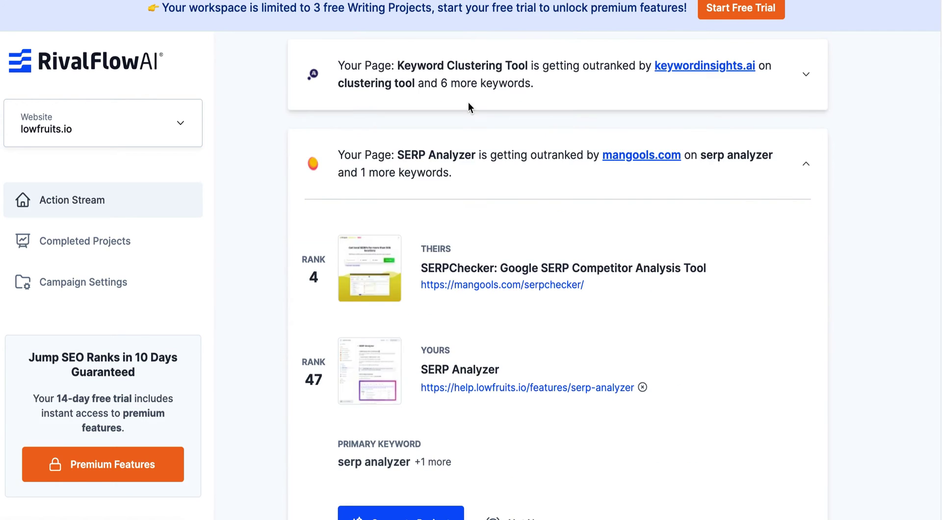
scroll(476, 219, down, 1)
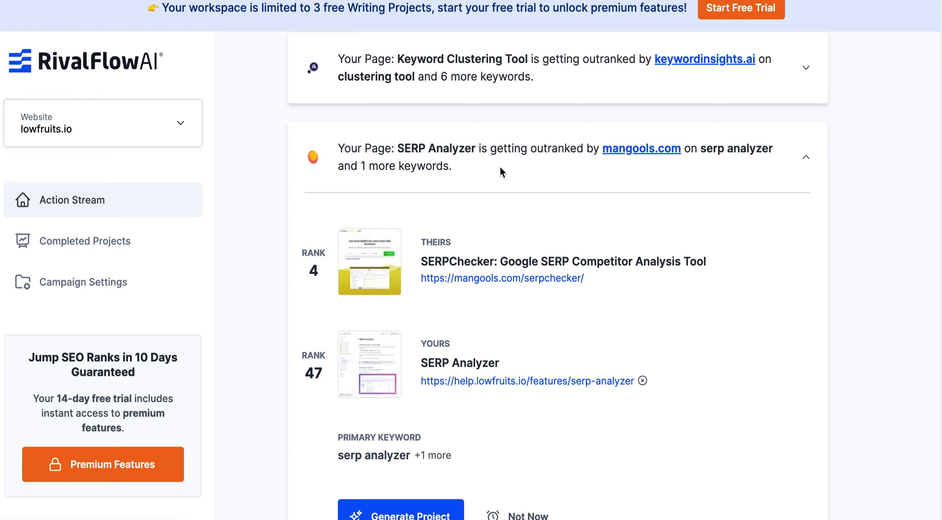
scroll(481, 184, down, 1)
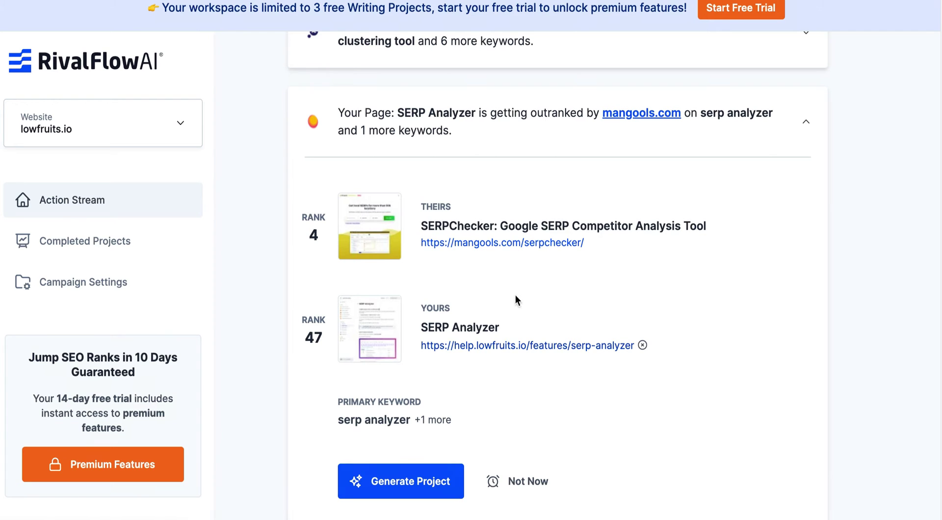
scroll(569, 298, down, 3)
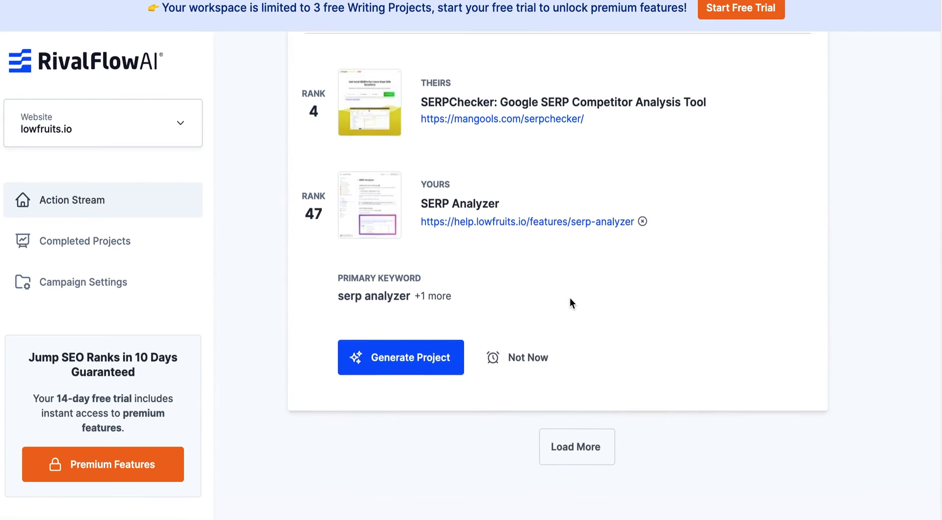
Step: Look back over the outranked pages in the suggestion list and collapse the SERP Analyzer details
scroll(569, 297, up, 15)
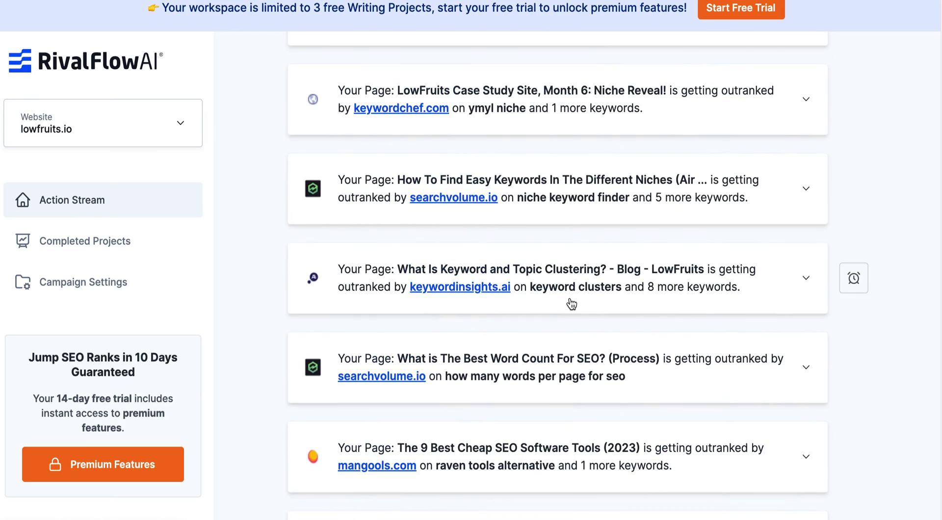
scroll(569, 301, up, 5)
scroll(570, 301, down, 6)
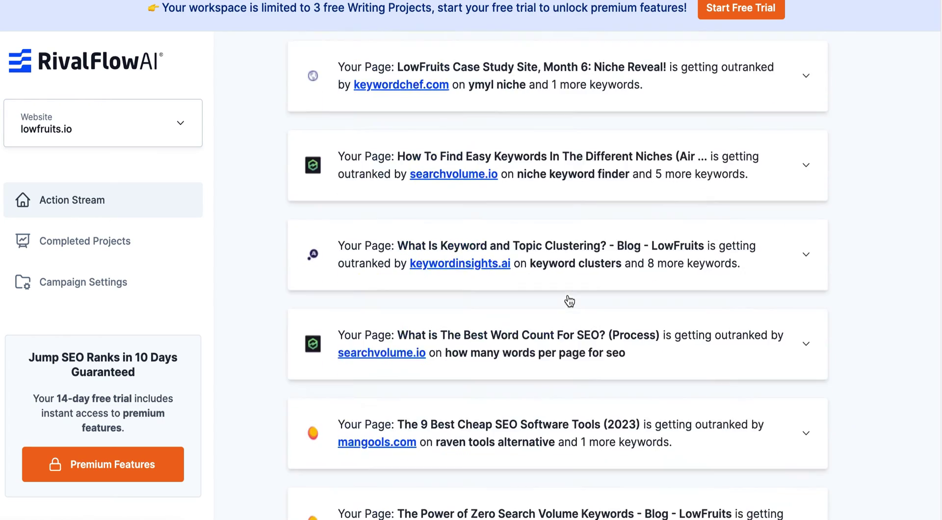
scroll(569, 301, down, 11)
scroll(569, 294, up, 2)
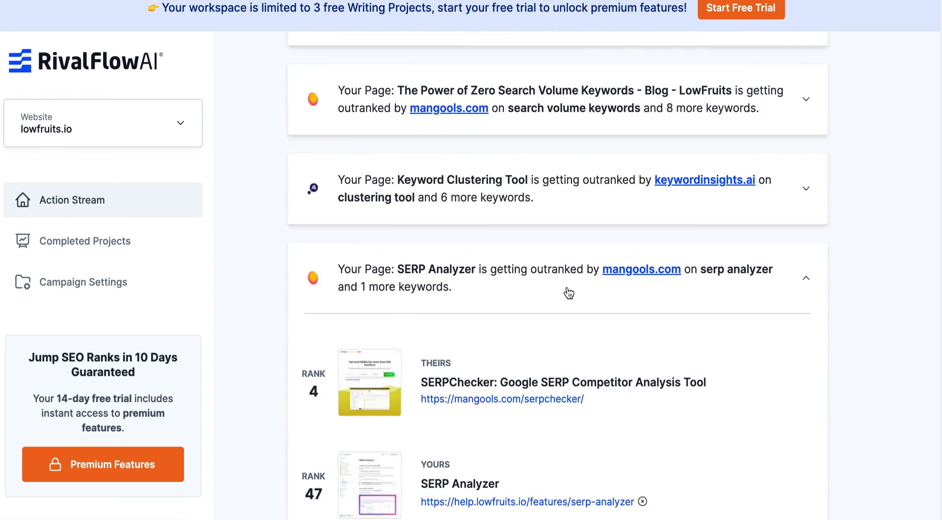
scroll(569, 294, down, 1)
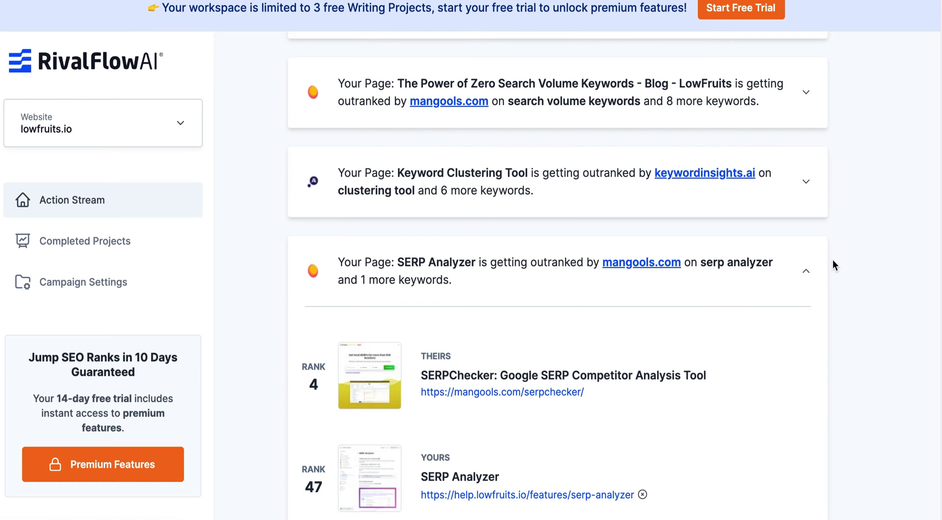
click(807, 271)
Step: Expand the Keyword Clustering Tool suggestion against keywordinsights.ai, compare both pages, and generate a writing project for it
click(803, 280)
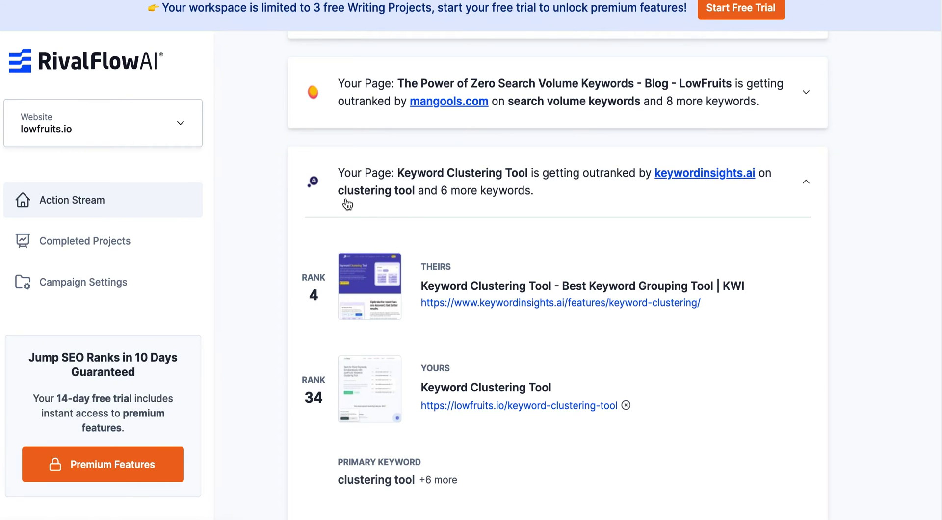
scroll(616, 290, down, 1)
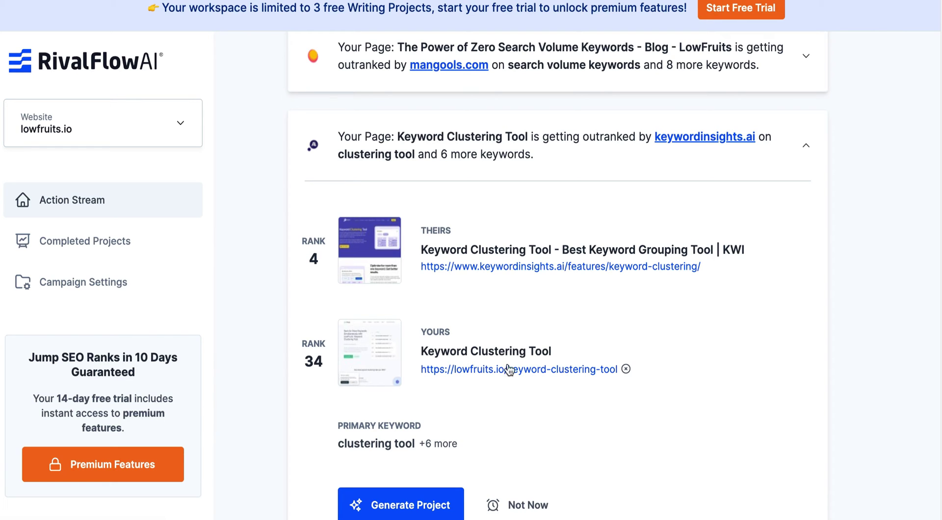
scroll(574, 390, down, 1)
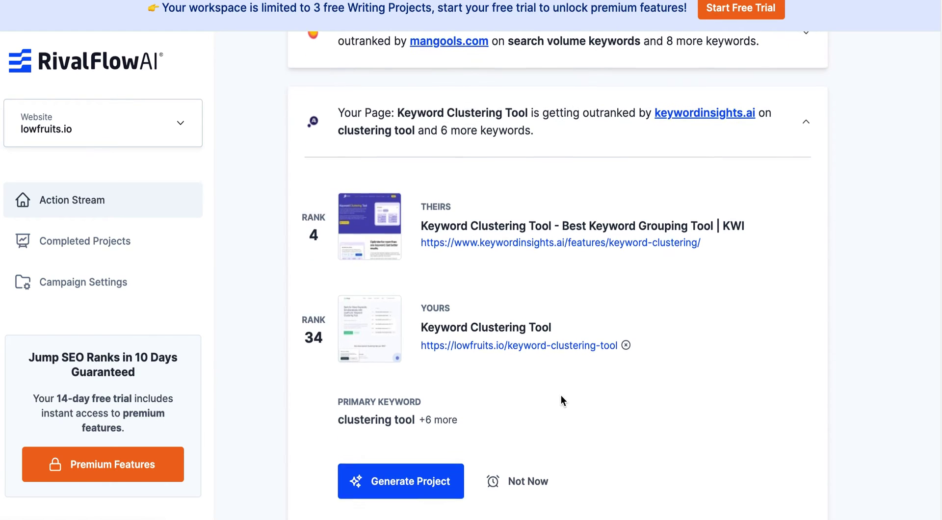
mouse_move(422, 413)
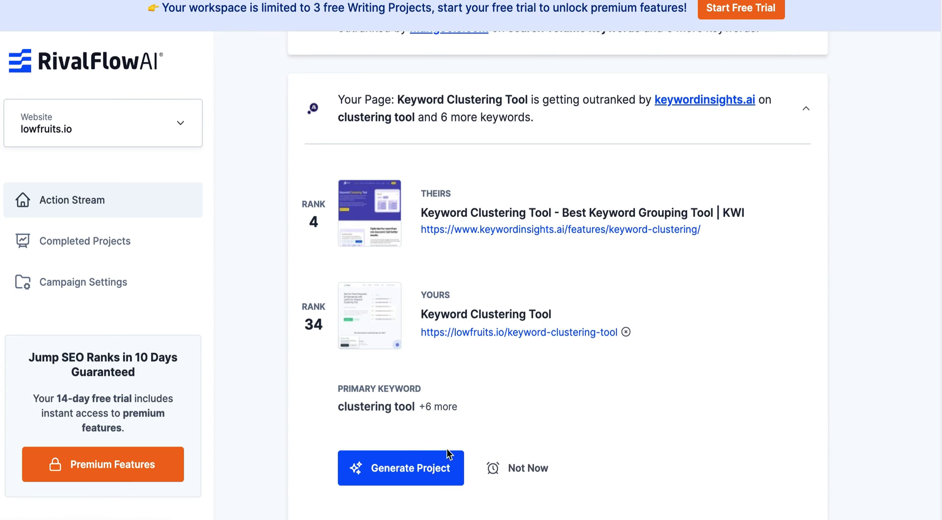
click(420, 470)
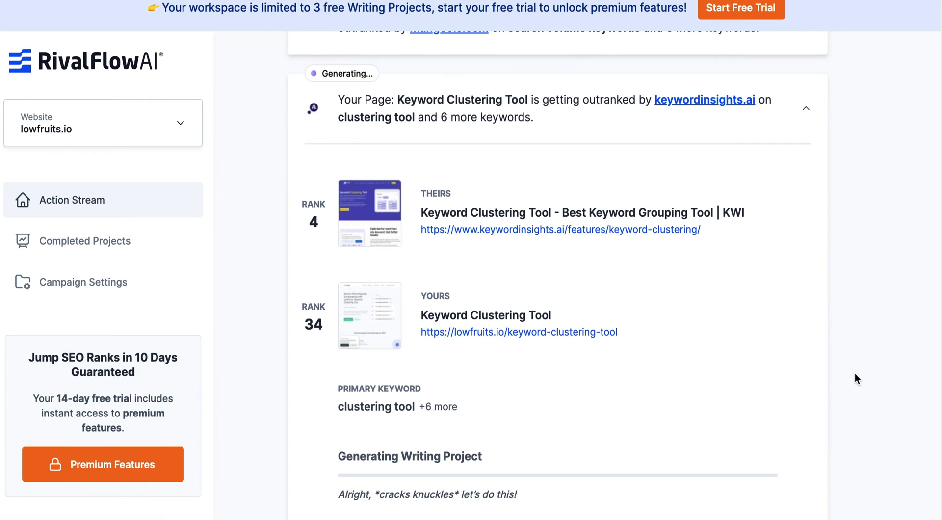
Step: Try to load more suggestions at the end of the Action Stream, then dismiss the account limit dialog
scroll(852, 374, down, 5)
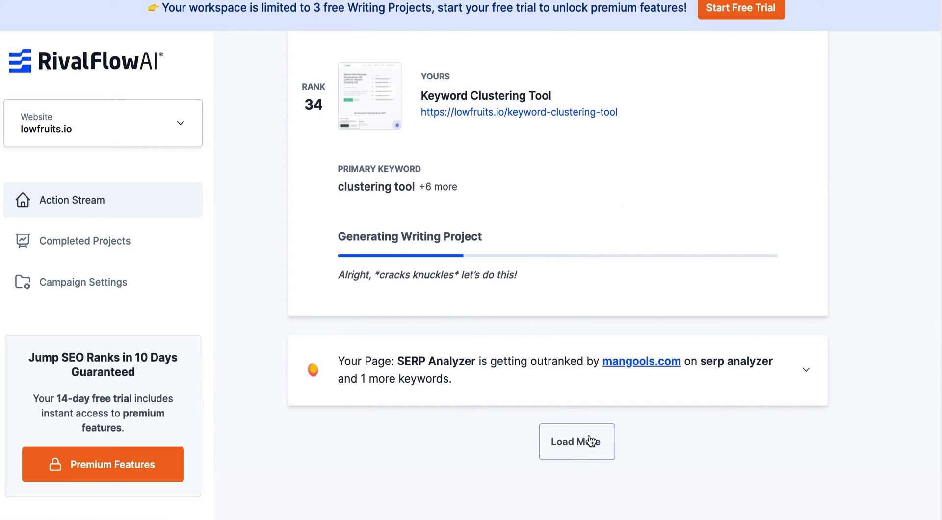
click(590, 440)
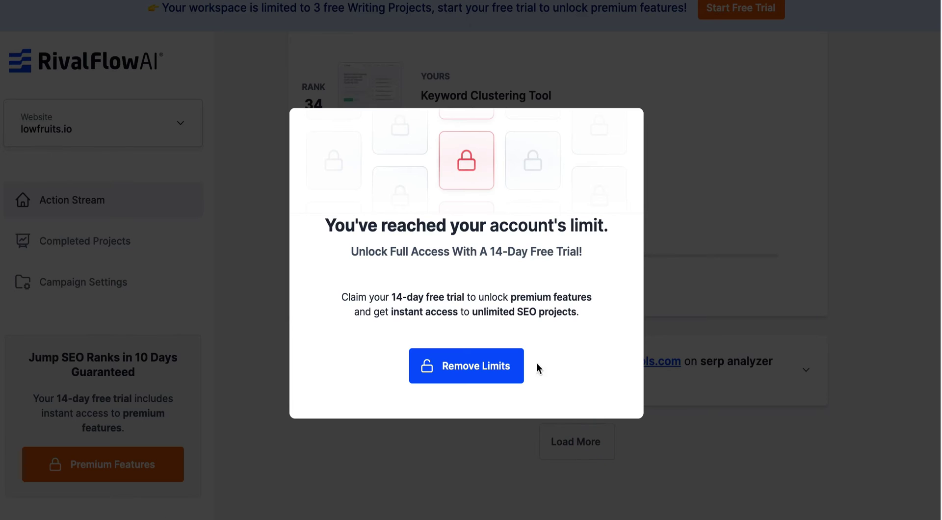
click(414, 451)
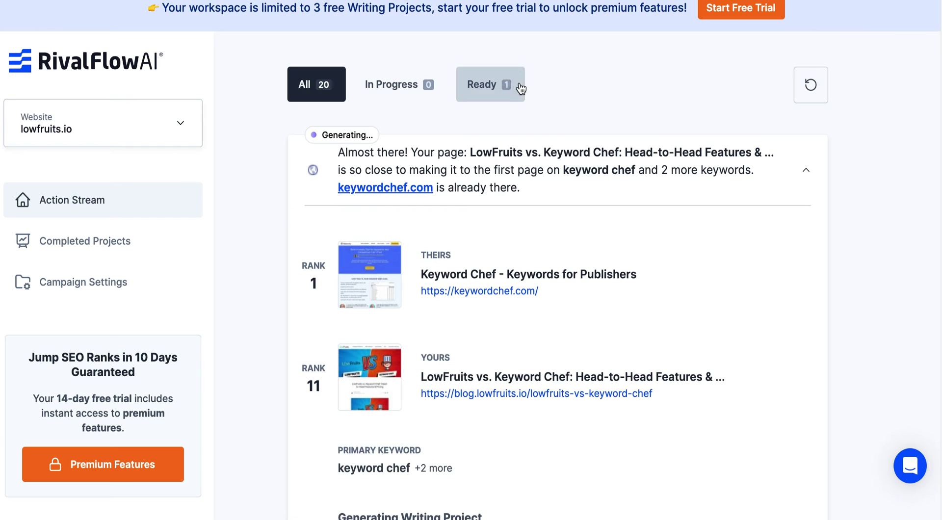
Step: Filter the Action Stream to ready projects and expand "The 7 Best AnswerThePublic Alternatives For Keyword ..."
click(492, 86)
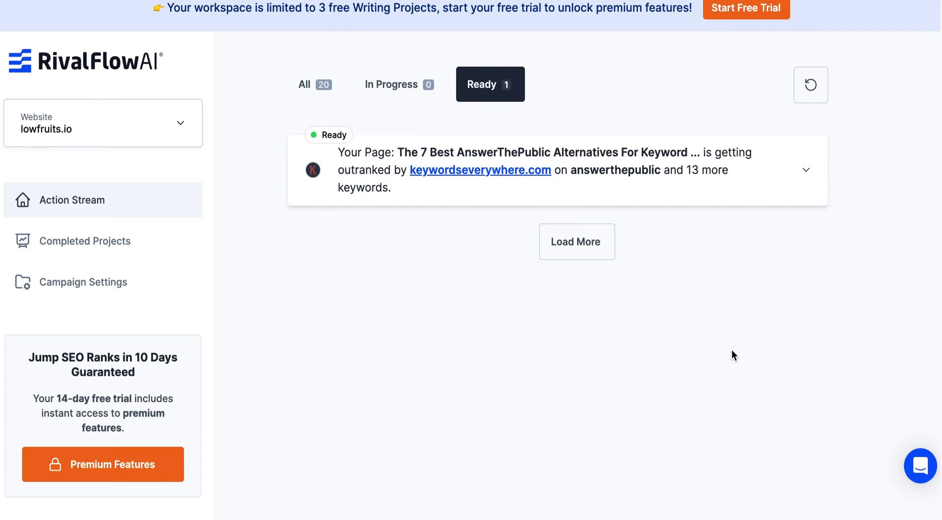
mouse_move(482, 156)
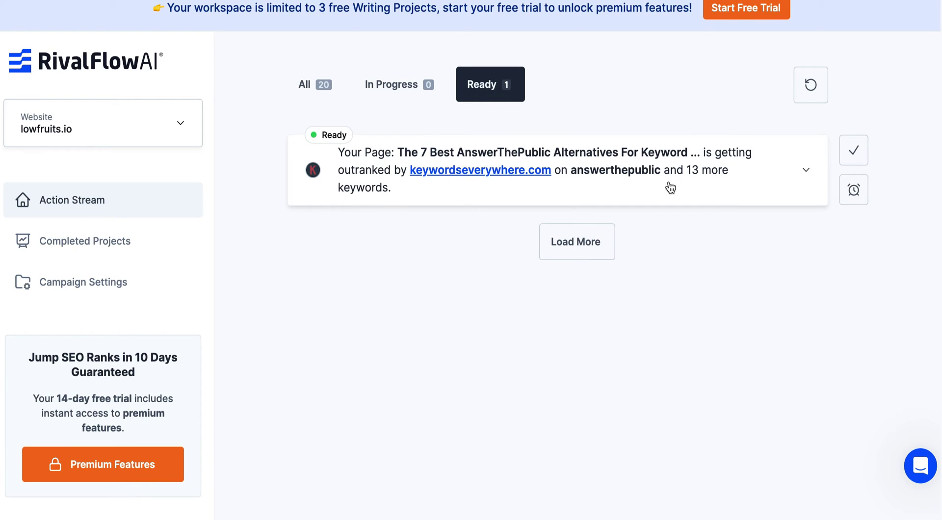
click(805, 170)
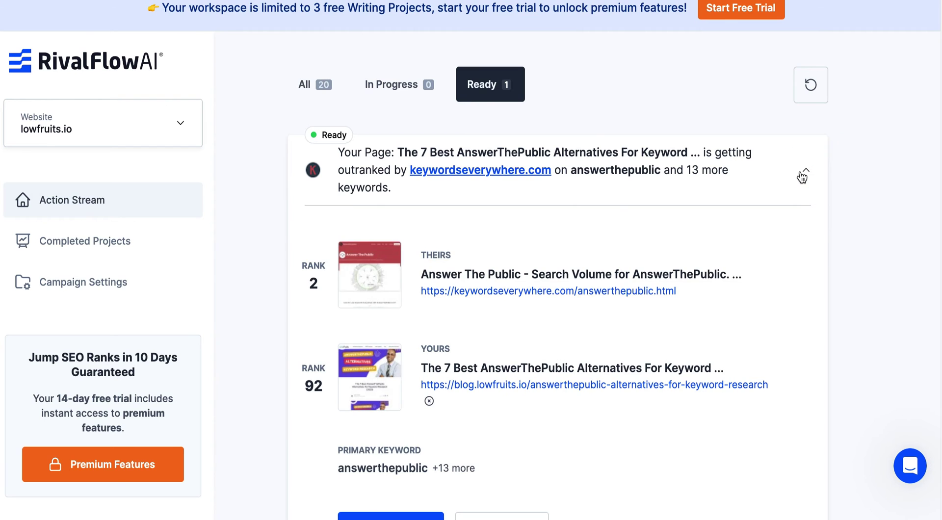
Step: Examine the ready AnswerThePublic alternatives project, comparing its page with the keywordseverywhere.com competitor and checking the primary keyword and available actions
scroll(786, 240, down, 1)
scroll(785, 243, down, 2)
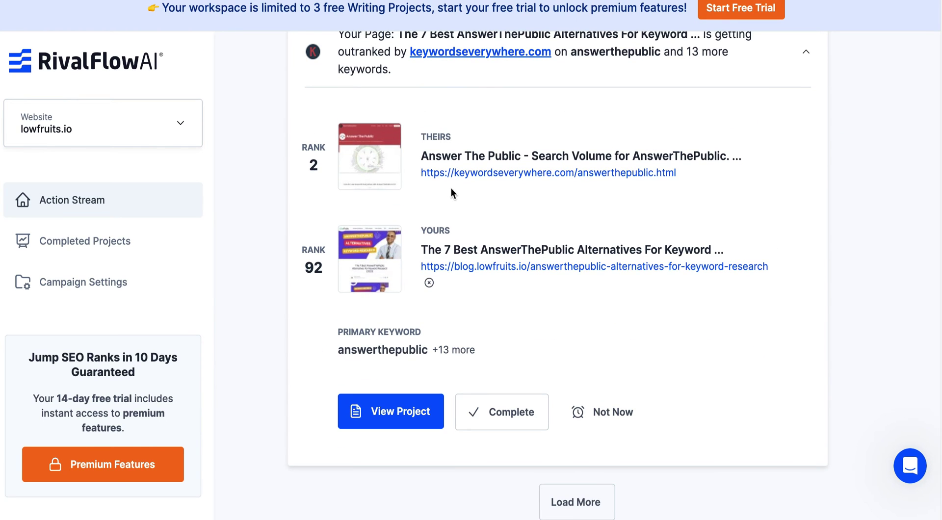
scroll(455, 185, up, 1)
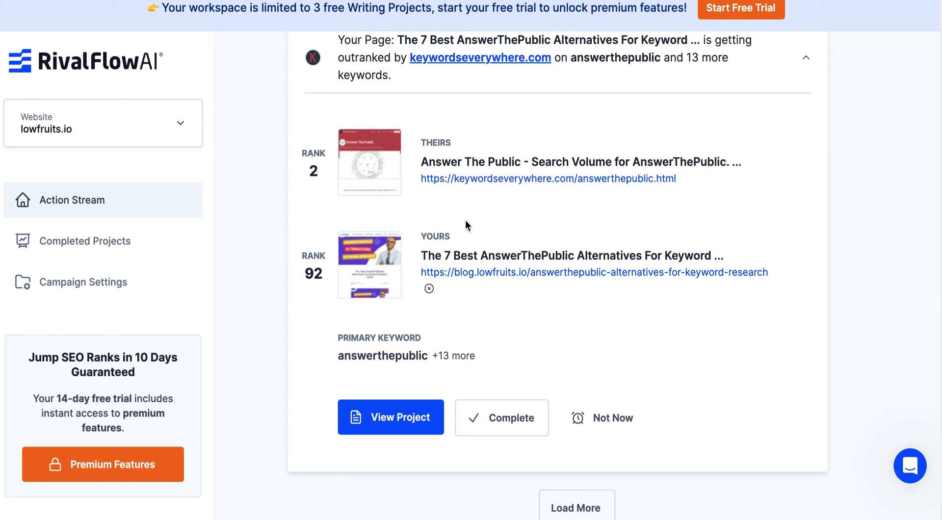
scroll(506, 182, up, 2)
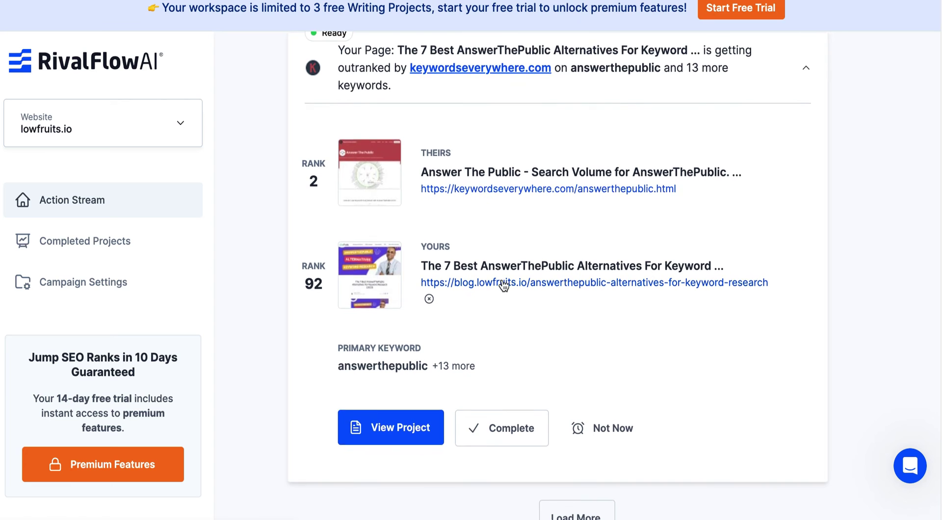
scroll(504, 286, down, 2)
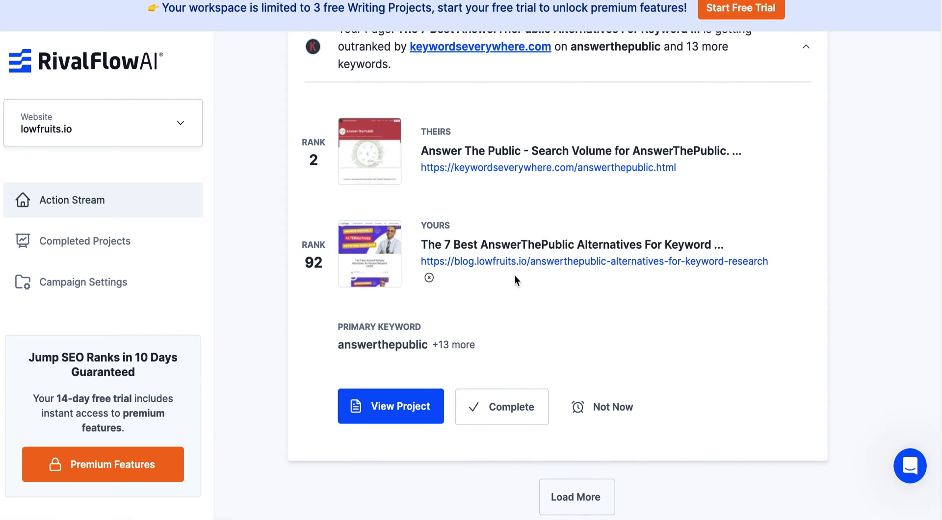
scroll(516, 335, down, 2)
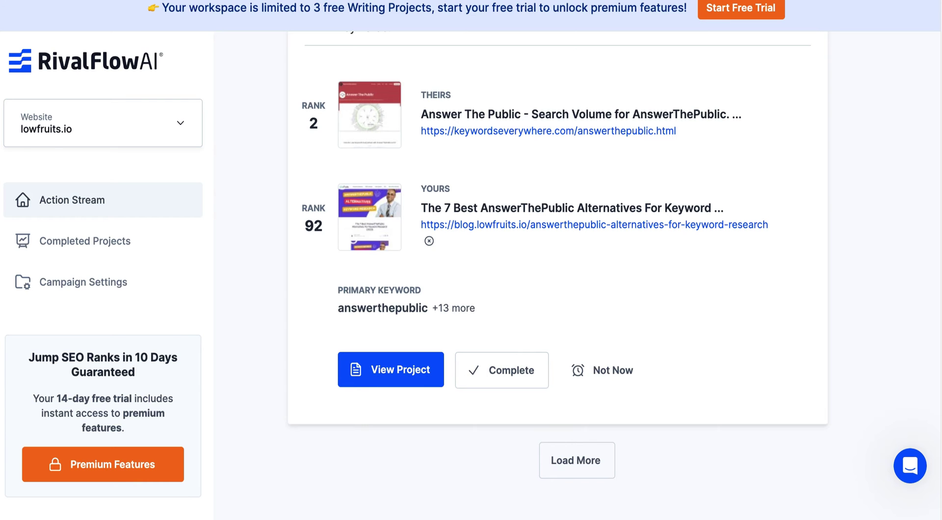
Step: Open the ready AnswerThePublic alternatives project and compare the word counts of its page and the competitor's page
click(410, 370)
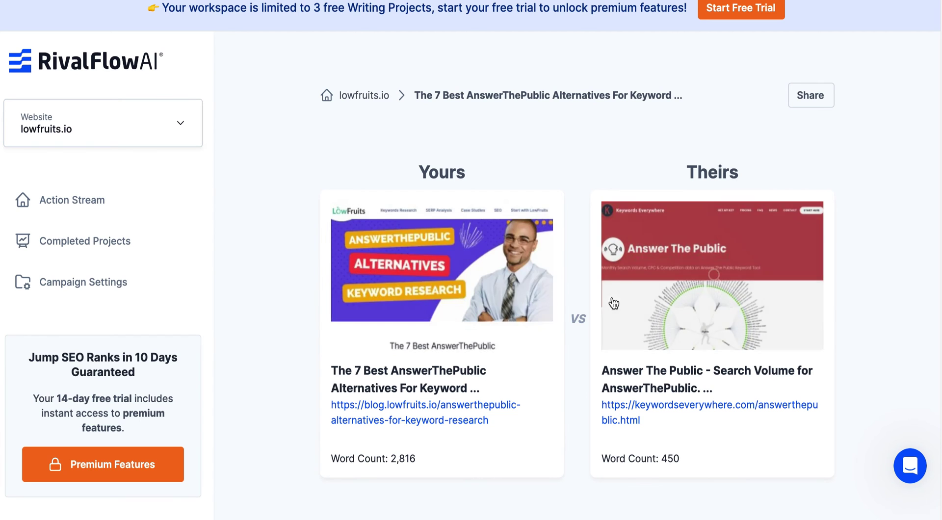
scroll(383, 301, down, 1)
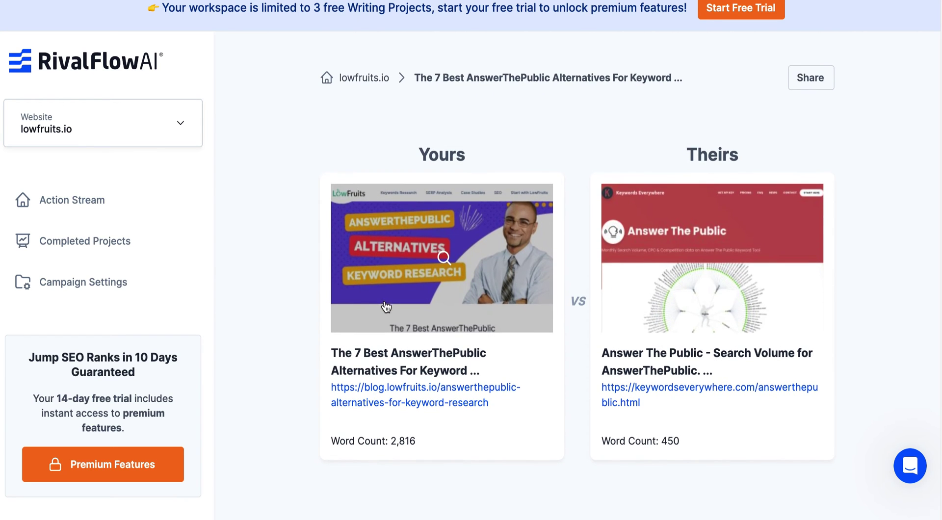
scroll(618, 312, up, 1)
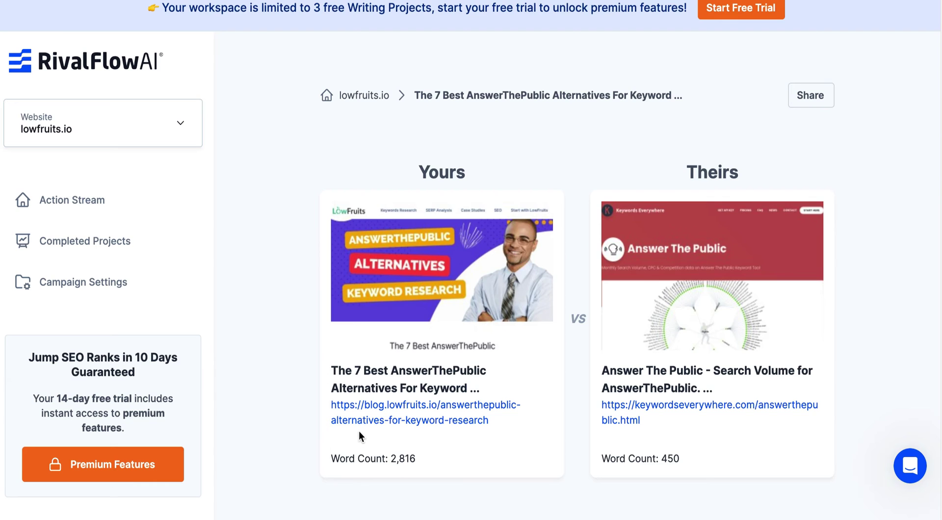
scroll(360, 434, down, 2)
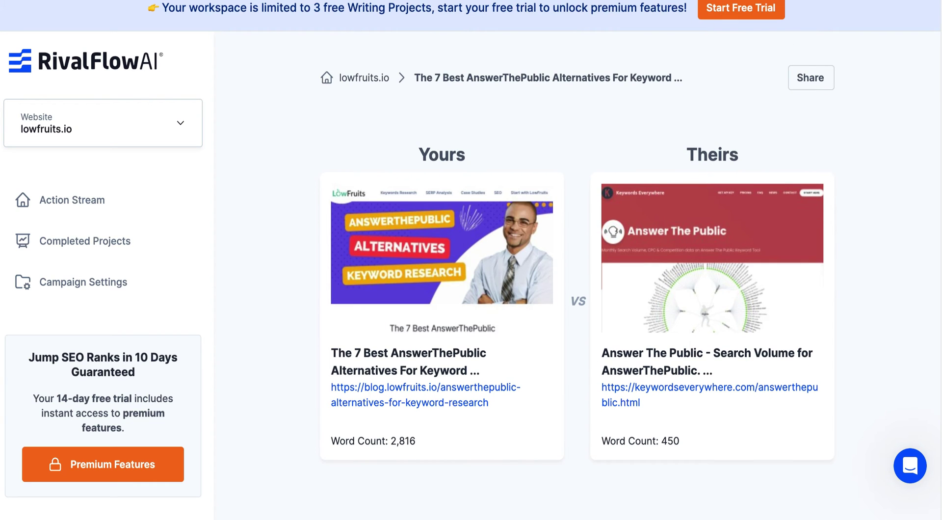
Step: Return to the ready projects in the Action Stream and open the Keyword Clustering Tool project
key(alt+Left)
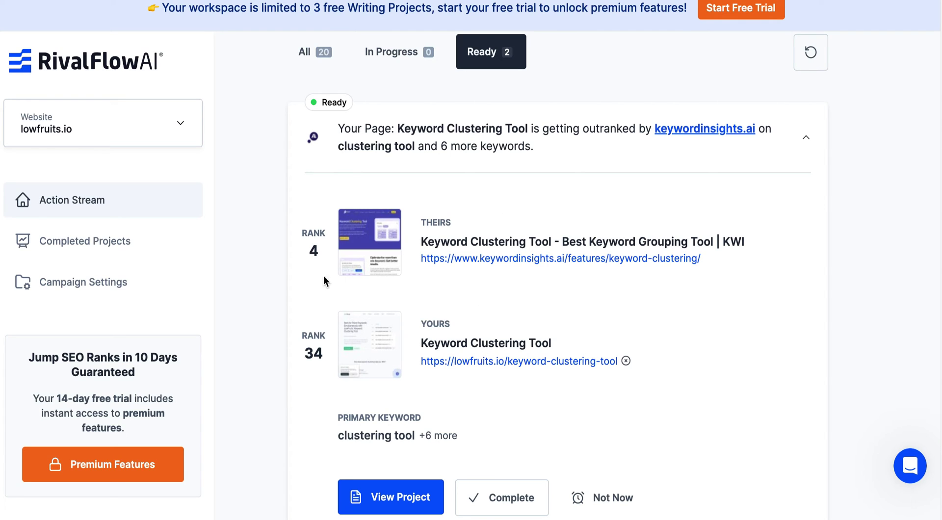
scroll(378, 263, down, 1)
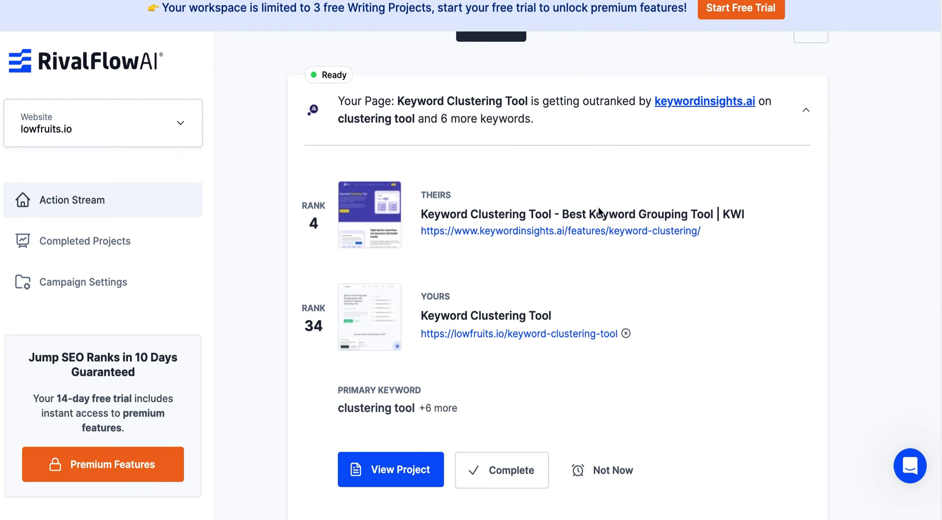
click(391, 472)
click(400, 472)
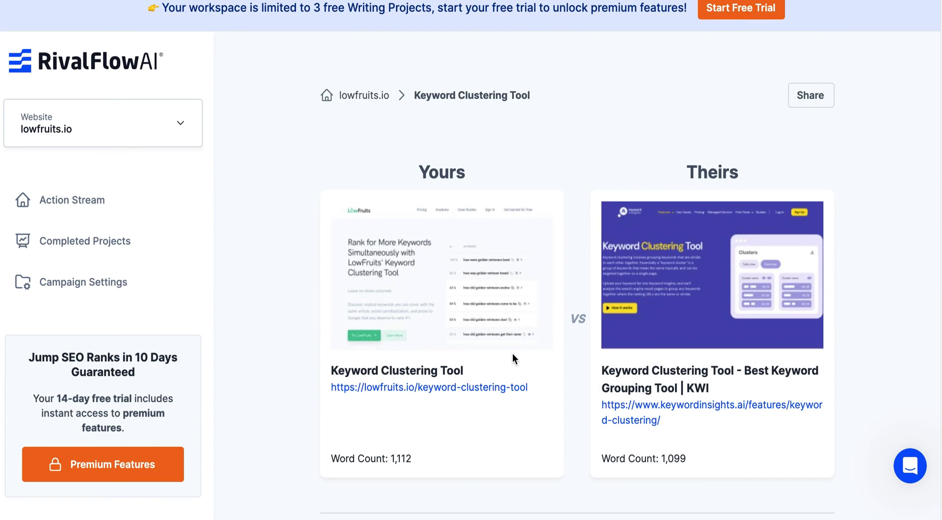
Step: Compare both Keyword Clustering Tool pages, read the introduction of "Questions they answer that you don't", and collapse that section
scroll(513, 353, down, 1)
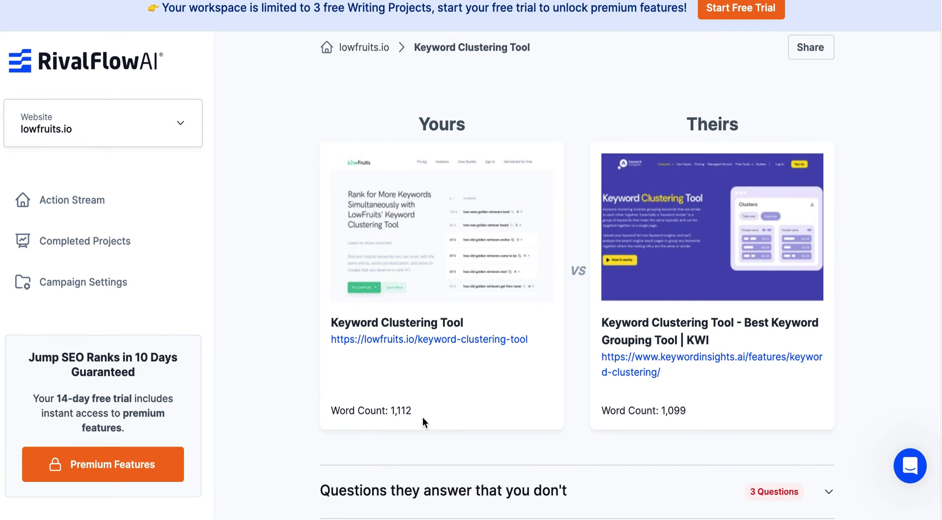
scroll(612, 321, down, 10)
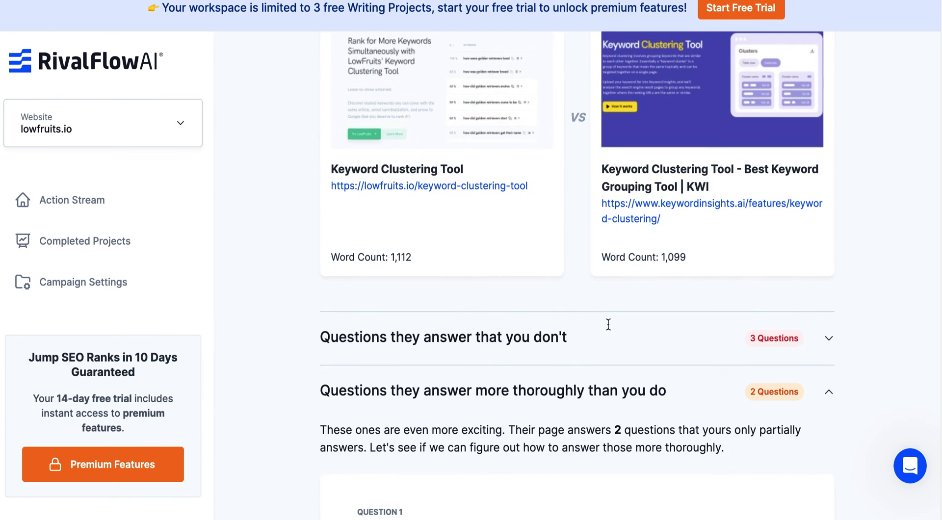
scroll(585, 376, up, 3)
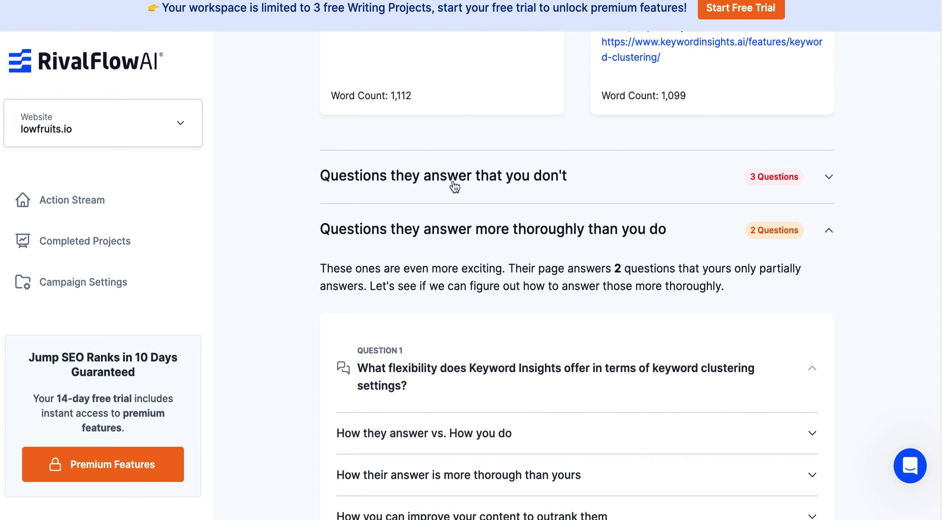
click(830, 179)
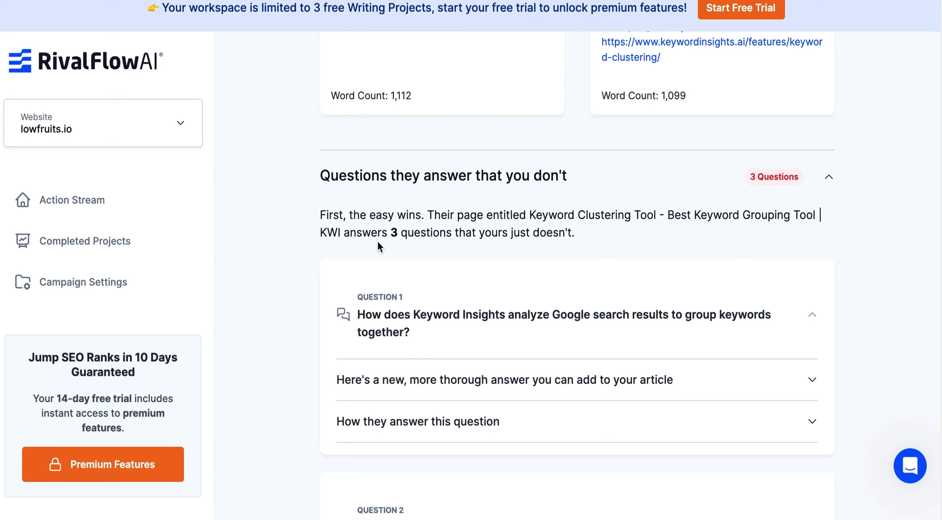
drag(371, 233, 491, 234)
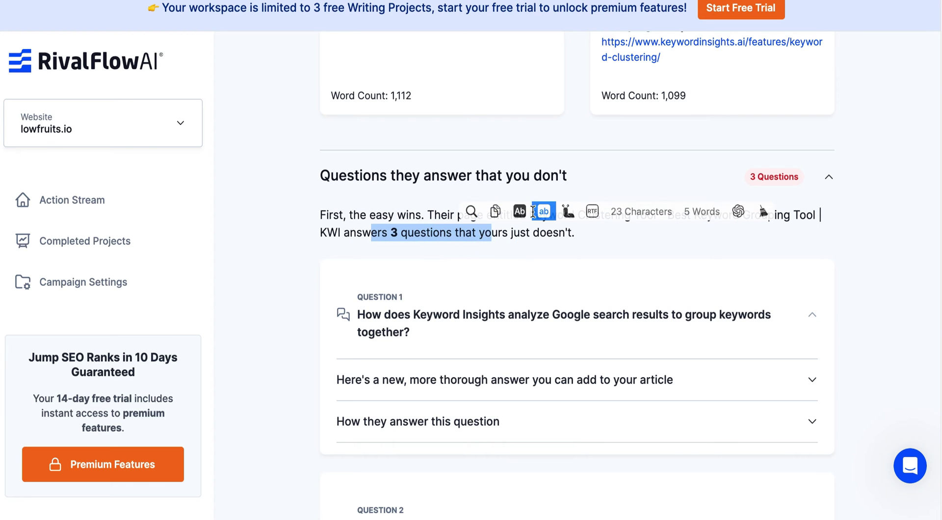
click(596, 176)
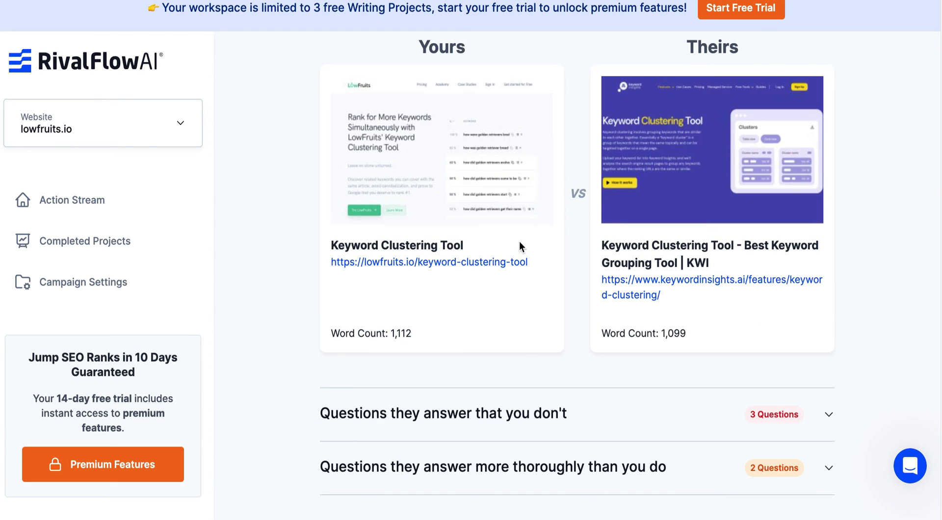
Step: Expand "Questions they answer that you don't" again and look through the questions it lists
scroll(462, 385, up, 3)
scroll(459, 350, down, 3)
click(463, 415)
scroll(460, 420, down, 5)
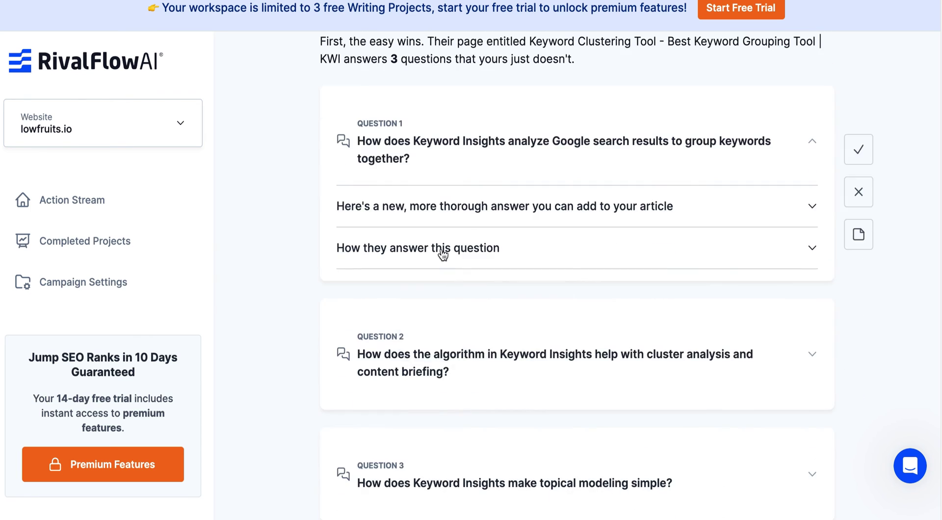
scroll(441, 243, up, 3)
scroll(442, 236, down, 1)
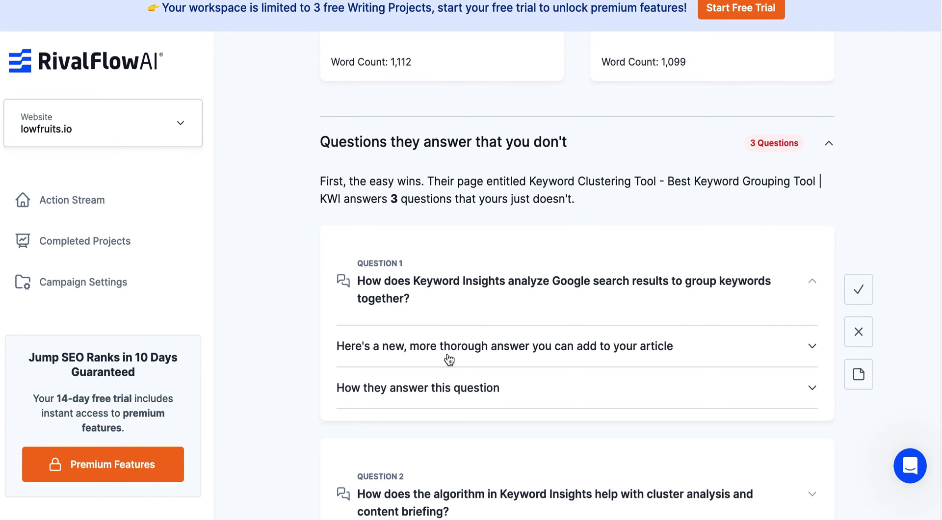
Step: Expand and read the new AI-generated answer to the question about analyzing Google search results to group keywords
click(812, 347)
scroll(535, 371, down, 6)
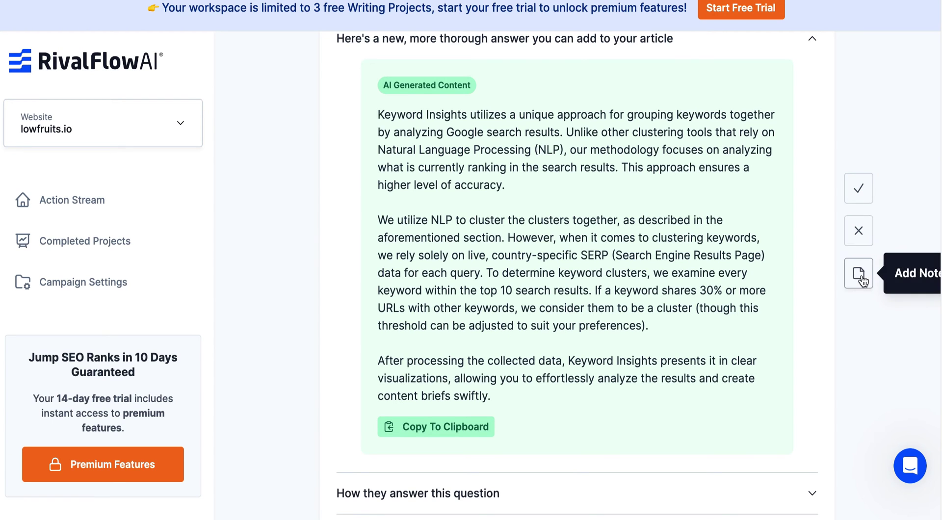
scroll(579, 275, up, 1)
scroll(516, 290, down, 3)
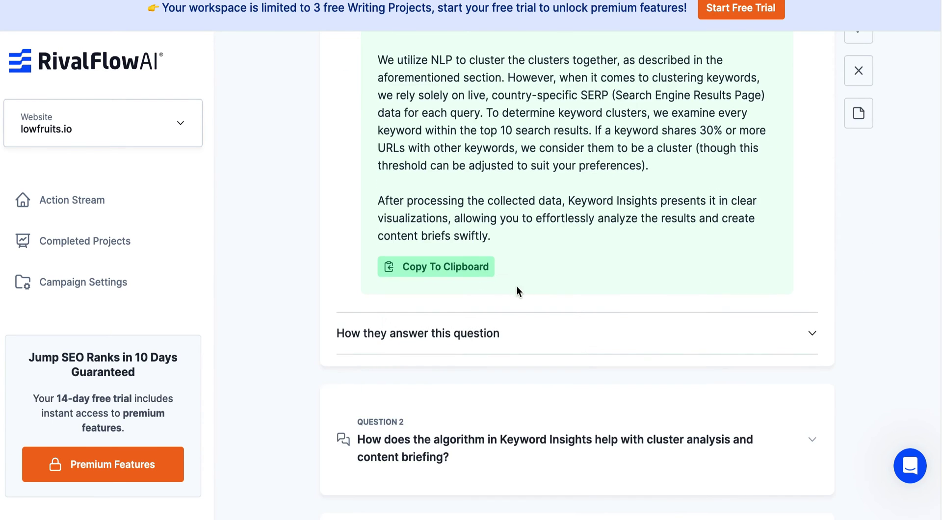
Step: Show how the competitor answers the question about grouping keywords from Google search results and read through the quoted content
click(527, 336)
scroll(525, 329, up, 3)
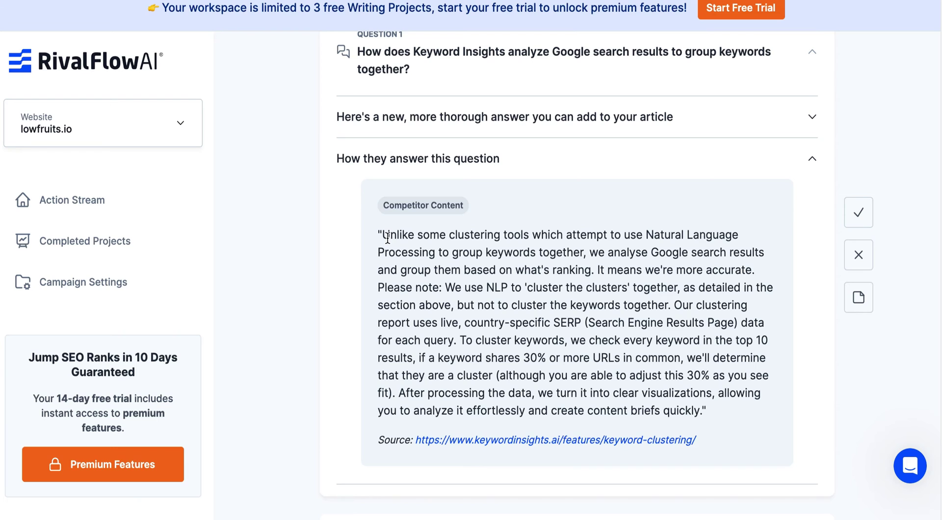
drag(386, 234, 502, 348)
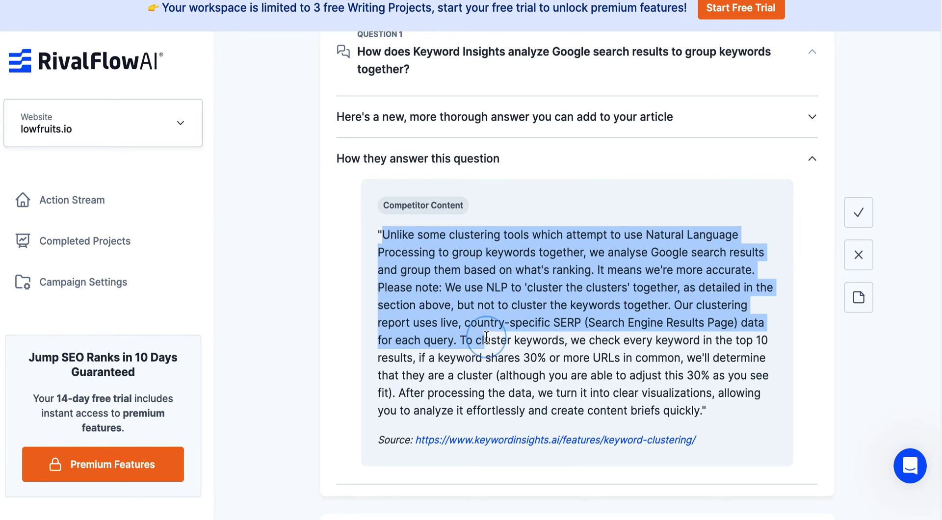
click(550, 388)
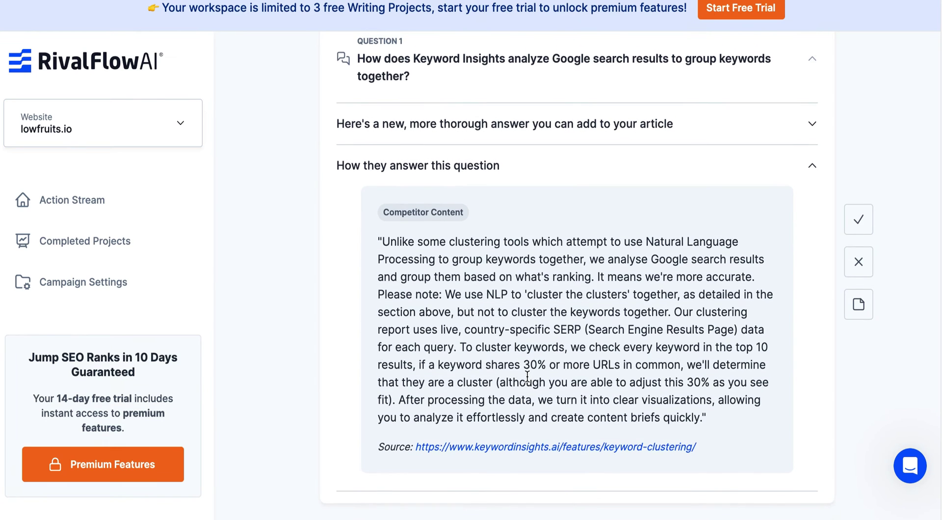
scroll(527, 376, down, 3)
scroll(444, 383, up, 5)
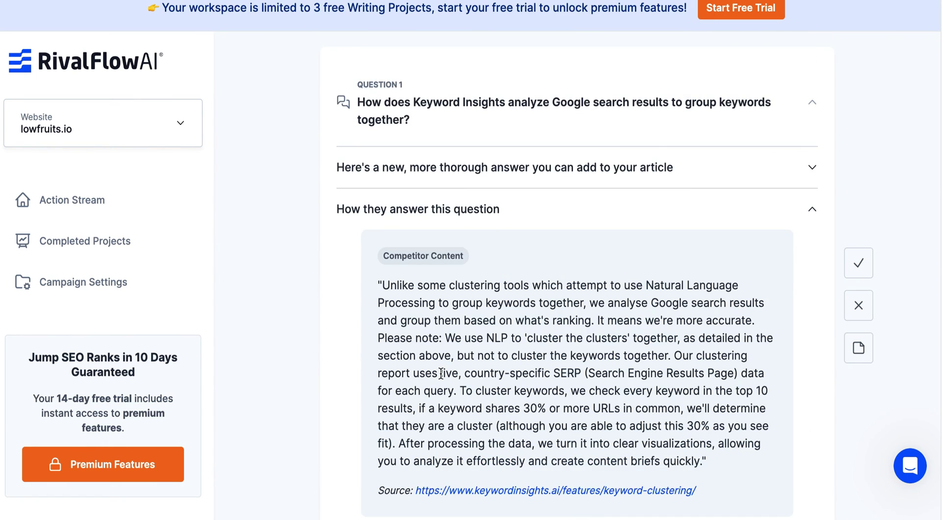
scroll(440, 373, down, 6)
mouse_move(428, 382)
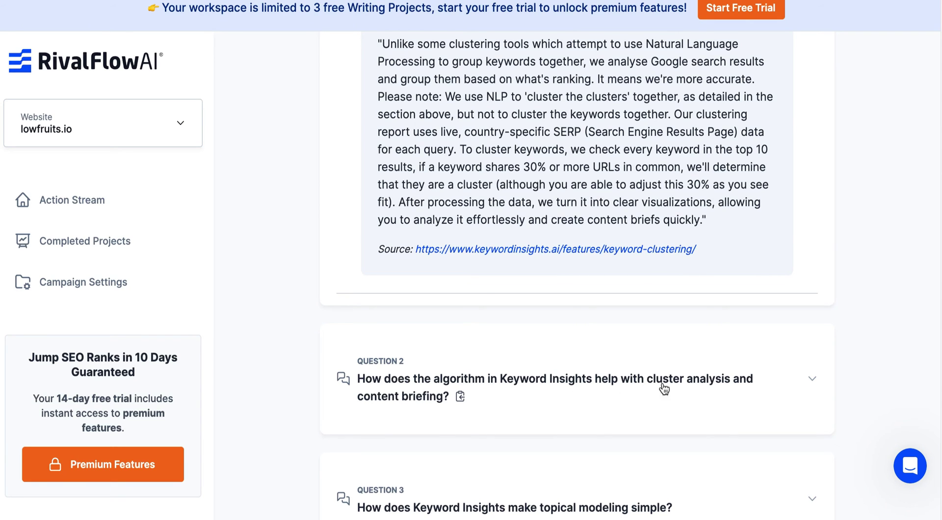
Step: Expand the question on cluster analysis and content briefing, and read the AI-generated answer and the competitor's answer
scroll(671, 387, down, 1)
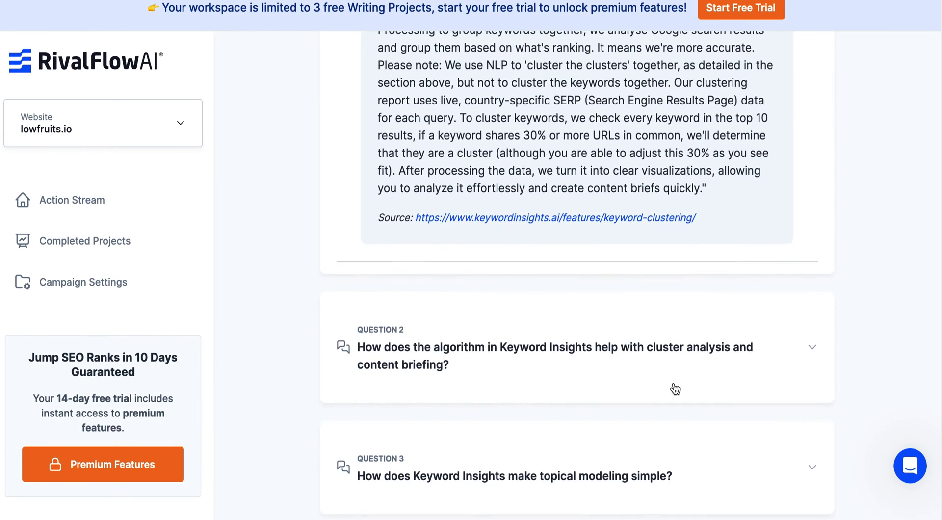
click(813, 347)
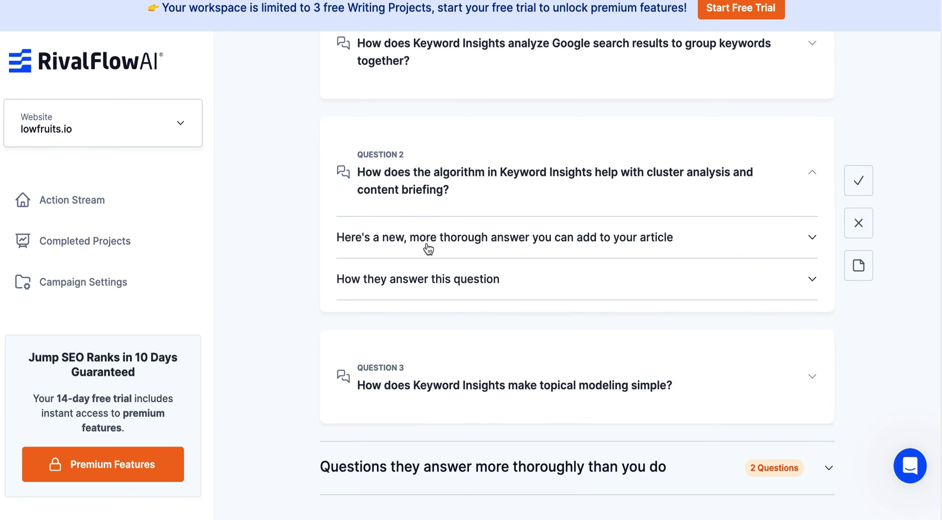
click(597, 241)
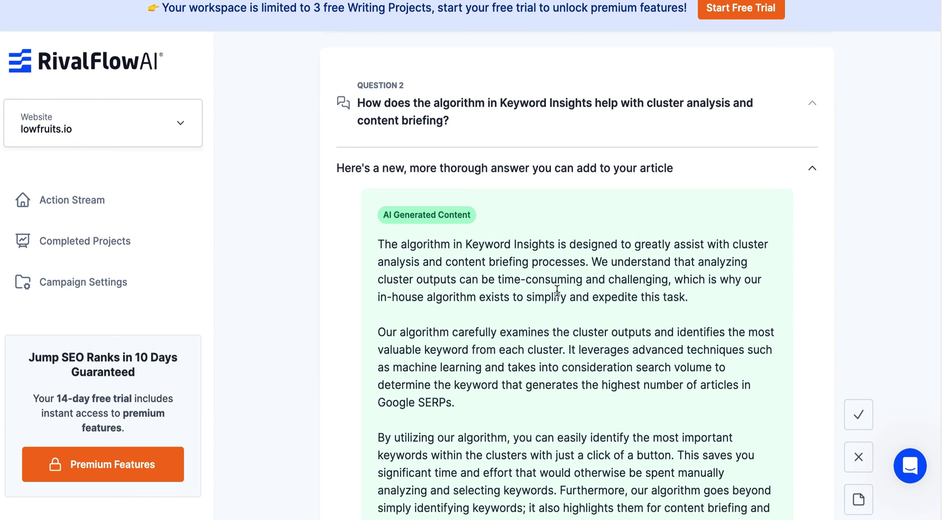
scroll(556, 292, down, 6)
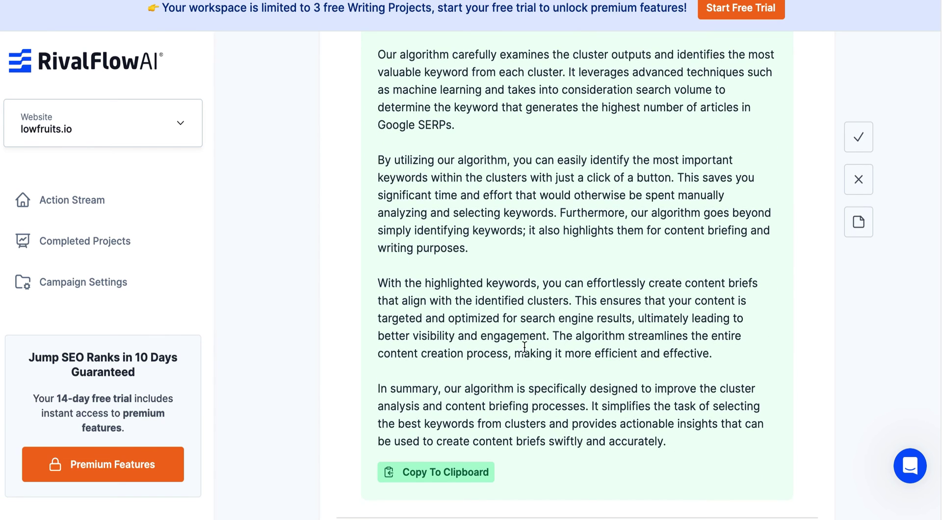
scroll(524, 347, down, 4)
click(440, 360)
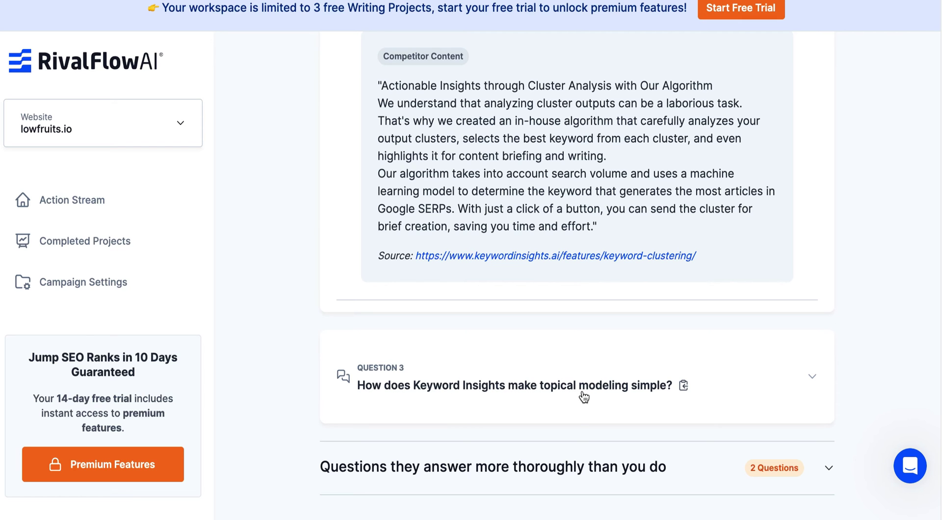
Step: Expand the topical modeling question, review its AI-generated and competitor answers, and collapse the competitor's answer
click(811, 377)
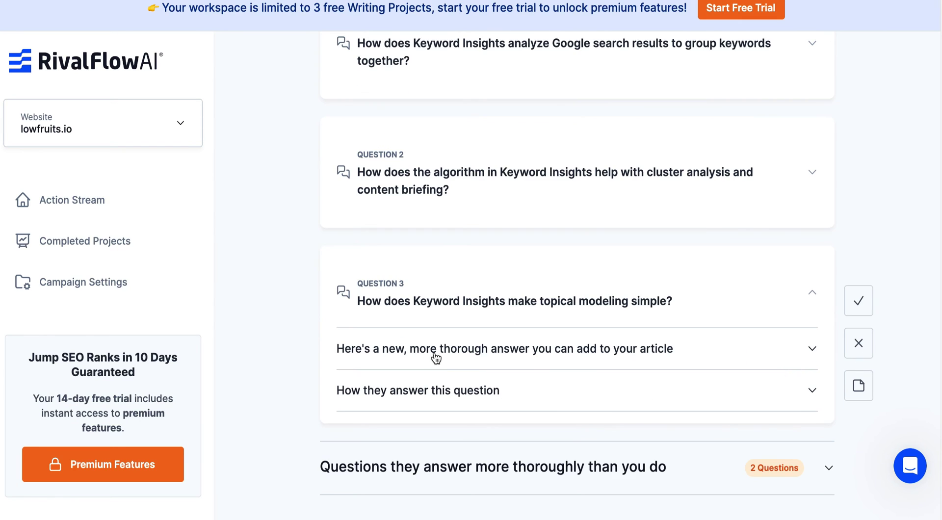
click(436, 358)
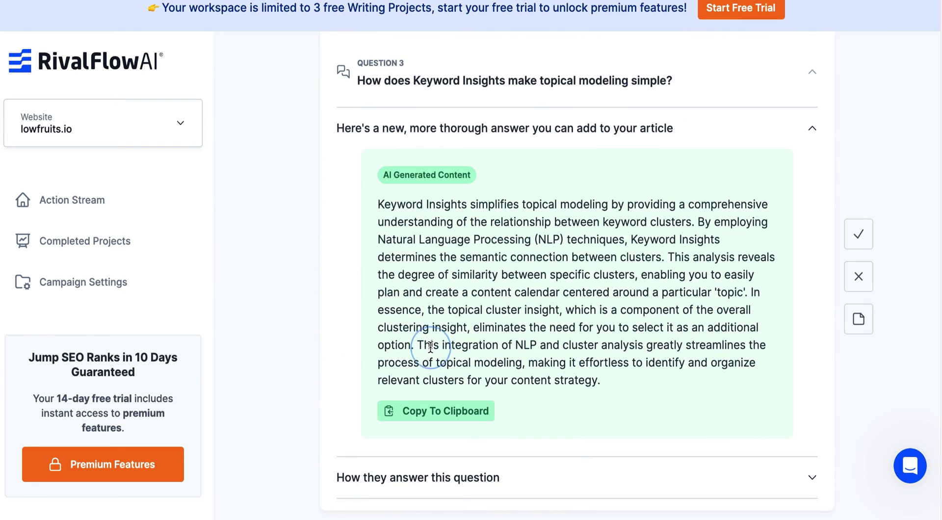
click(414, 486)
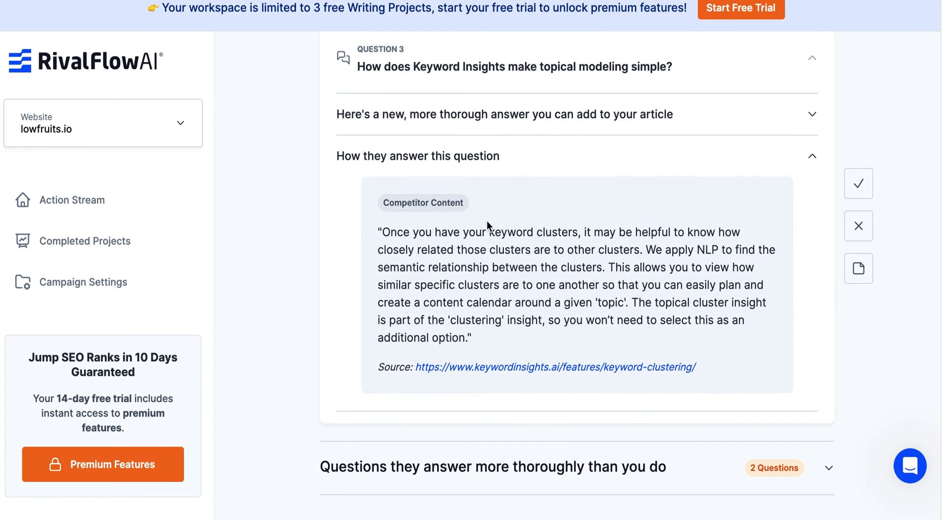
click(812, 156)
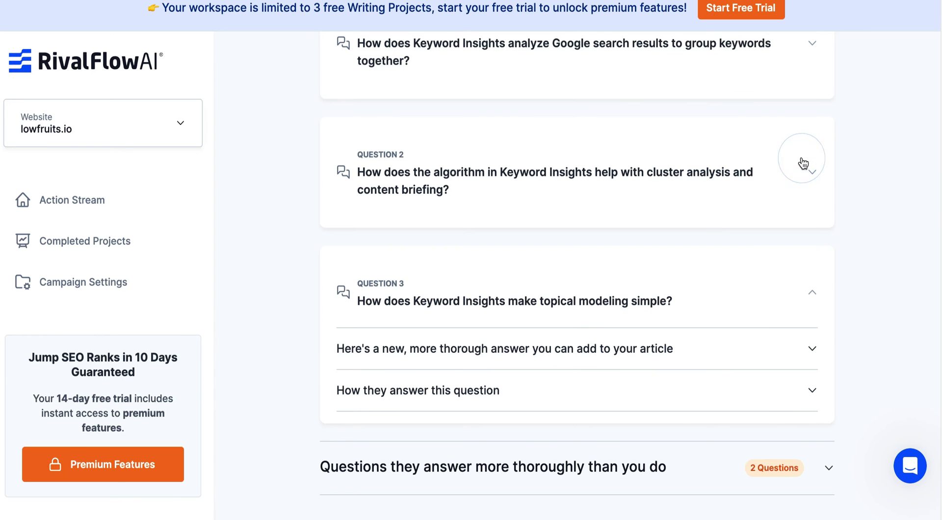
Step: Expand "Questions they answer more thoroughly than you do" and review the question about keyword clustering settings flexibility
scroll(508, 243, up, 8)
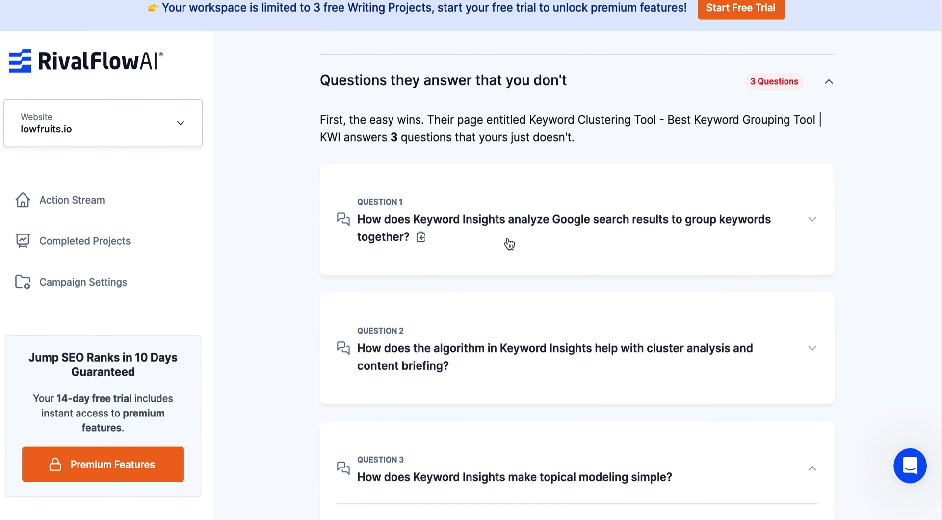
scroll(401, 228, down, 8)
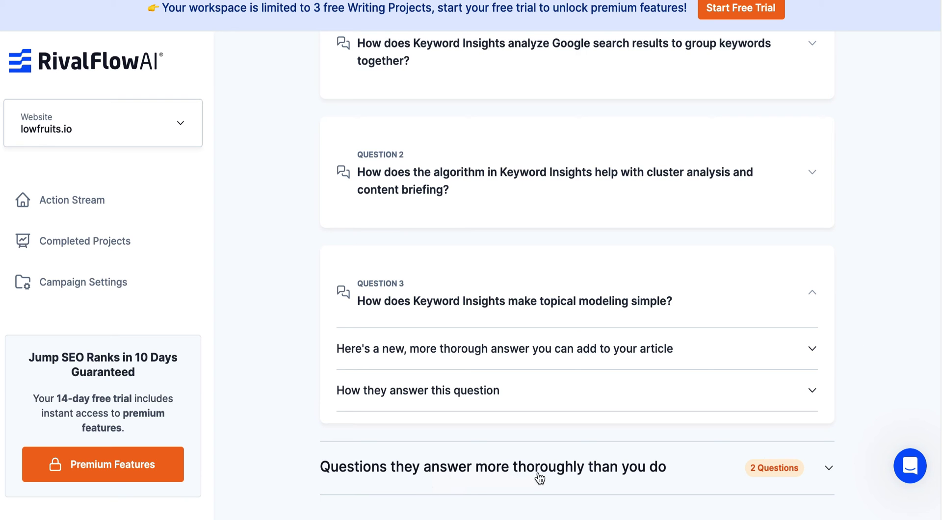
click(829, 468)
scroll(628, 293, down, 7)
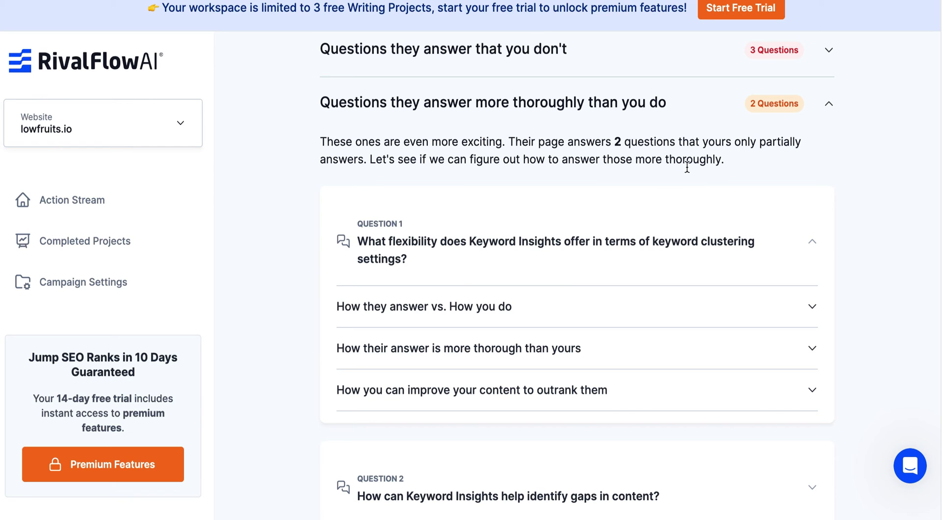
mouse_move(385, 238)
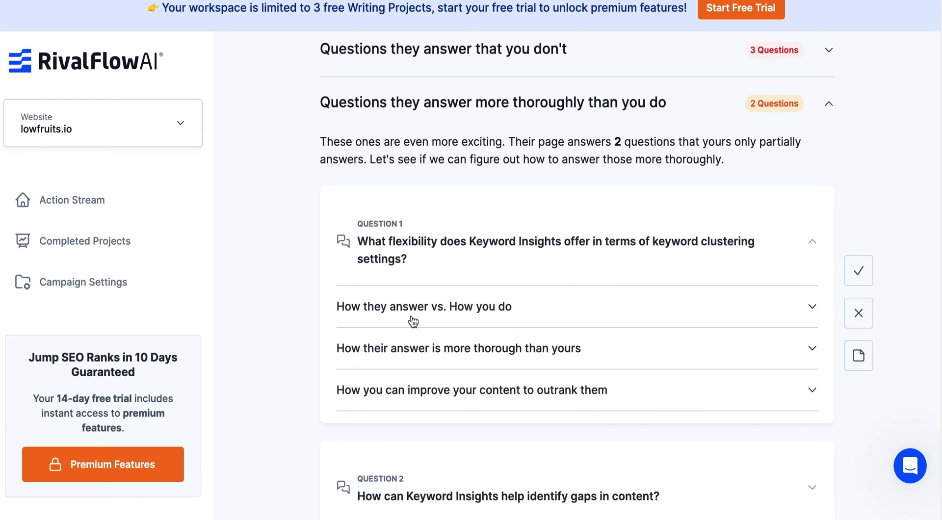
Step: Compare the competitor's answer with your own for the question about keyword clustering settings flexibility
click(586, 311)
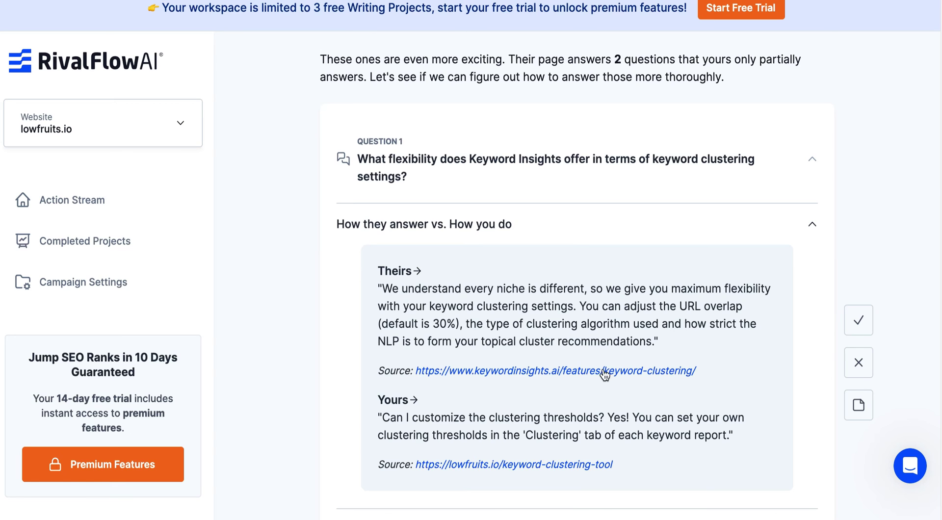
scroll(605, 374, down, 1)
scroll(610, 351, down, 3)
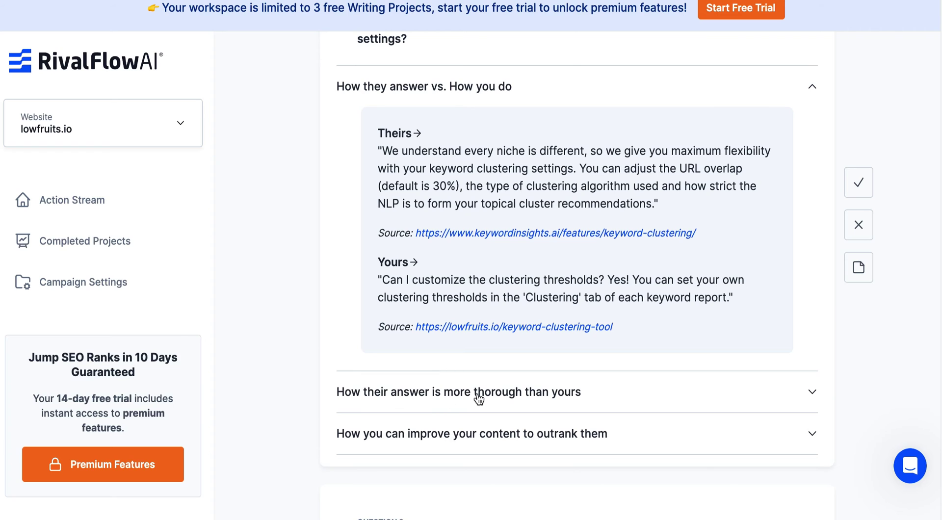
Step: Read the full explanation of how the competitor's clustering settings answer is more thorough, highlighting the paragraph about your article's shortcomings
click(605, 392)
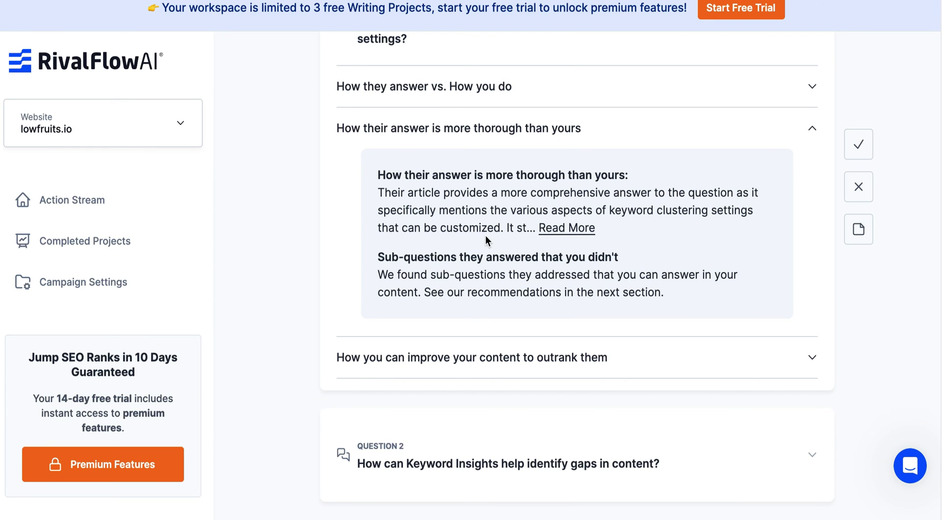
click(567, 228)
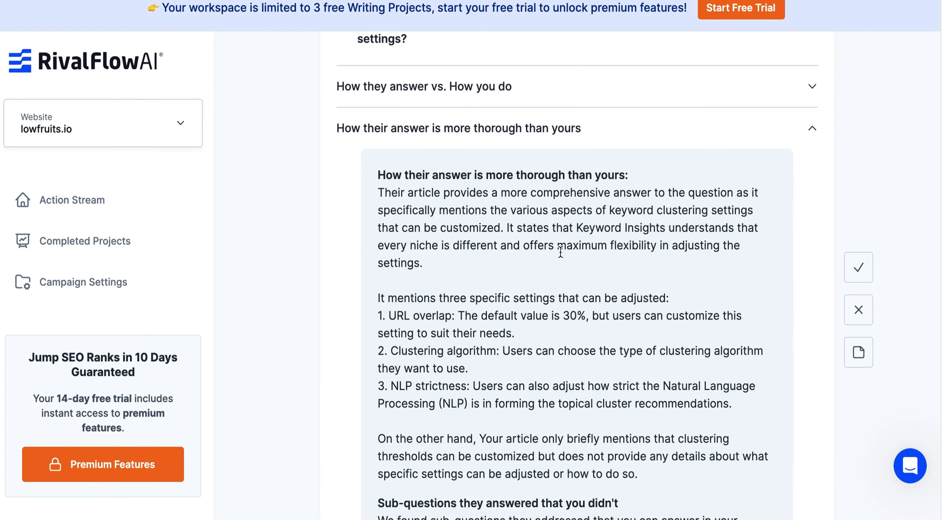
scroll(560, 273, down, 3)
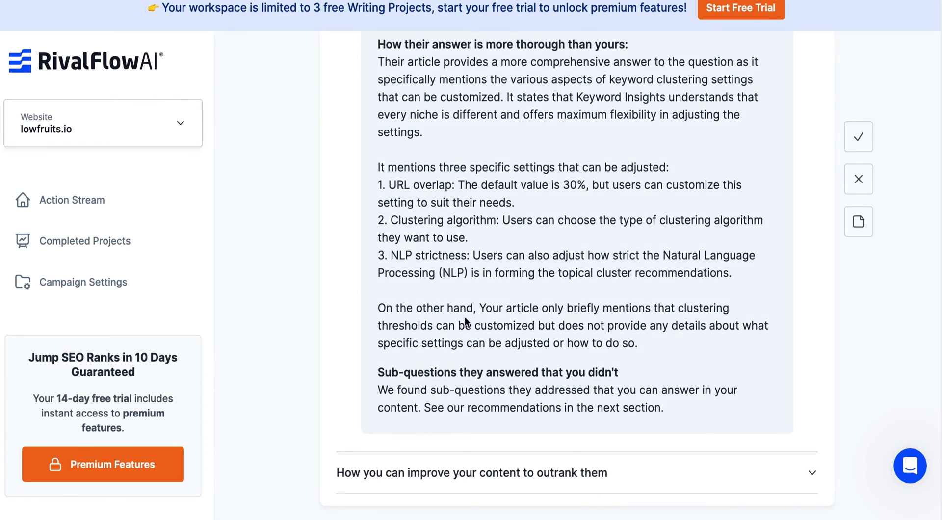
drag(568, 309, 759, 344)
click(432, 320)
drag(432, 309, 516, 353)
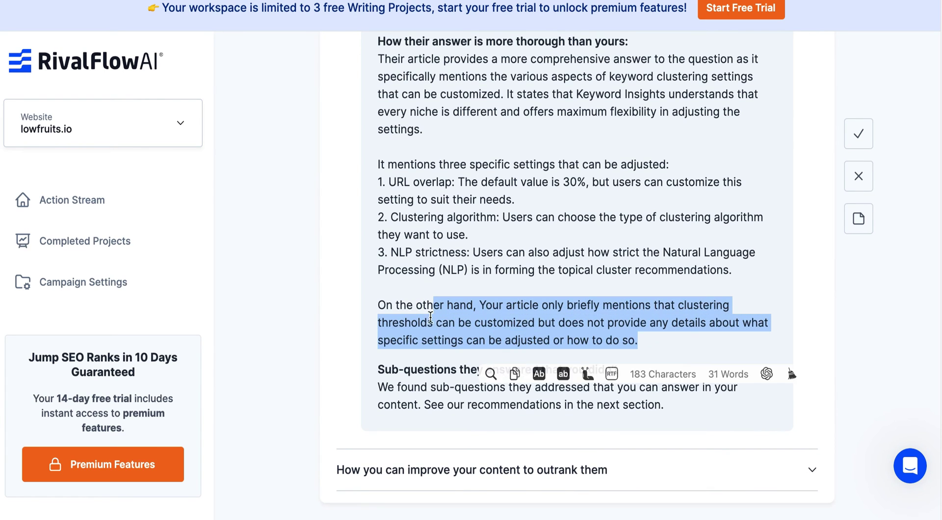
click(431, 316)
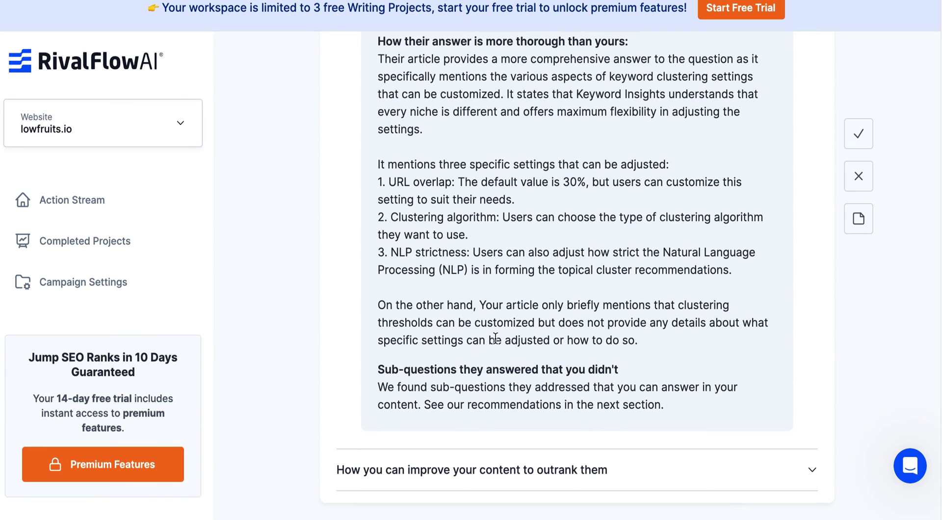
scroll(382, 317, down, 1)
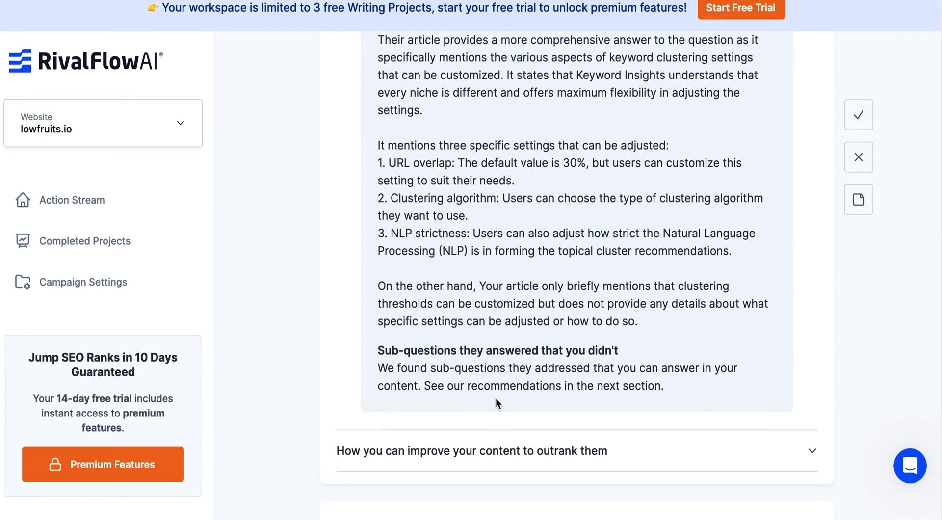
Step: Show how to improve the content on clustering settings flexibility and review the suggested answers to the unanswered sub-questions
scroll(496, 394, down, 2)
scroll(646, 350, down, 3)
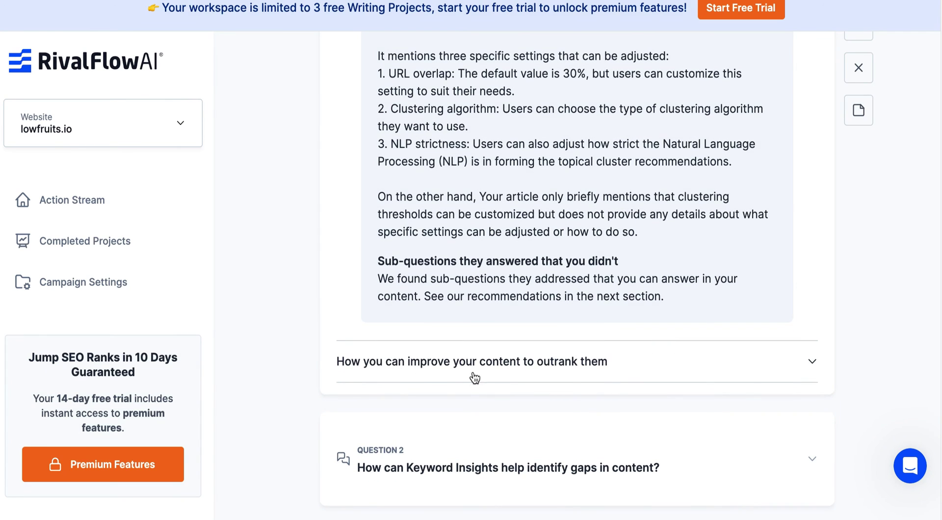
click(510, 369)
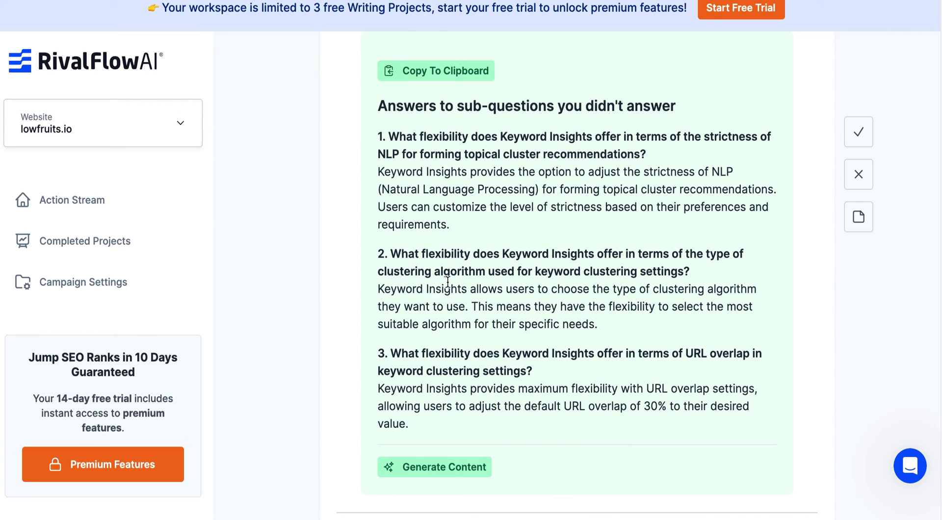
scroll(450, 279, down, 1)
scroll(447, 273, up, 8)
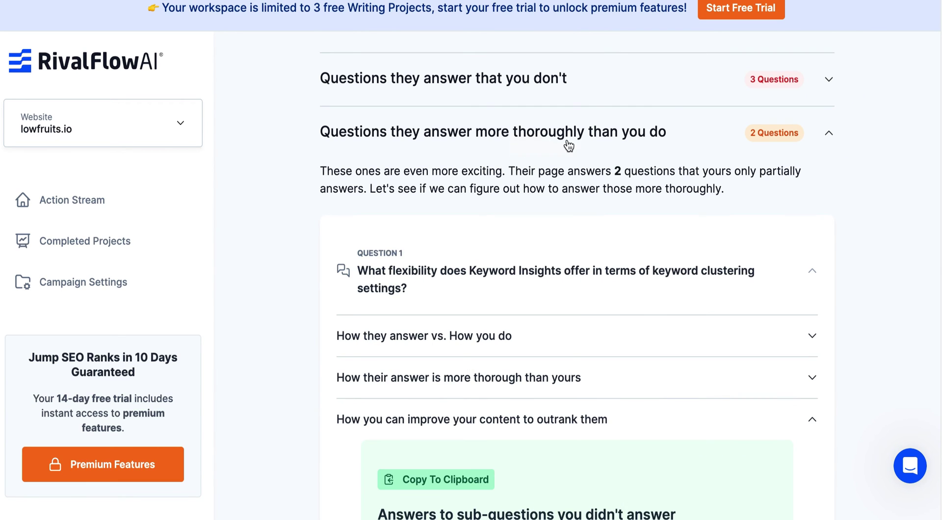
scroll(728, 221, down, 9)
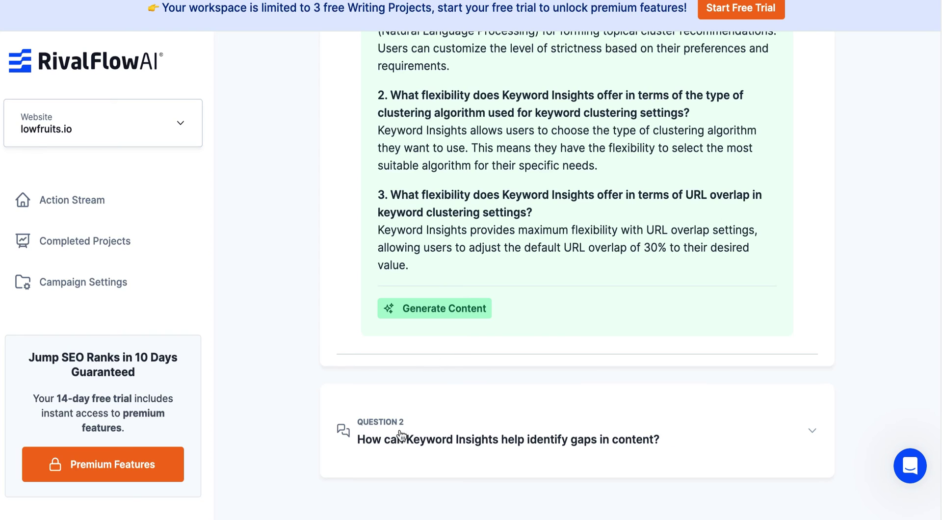
Step: Expand the question on identifying gaps in content and compare the competitor's answer with your own
click(806, 436)
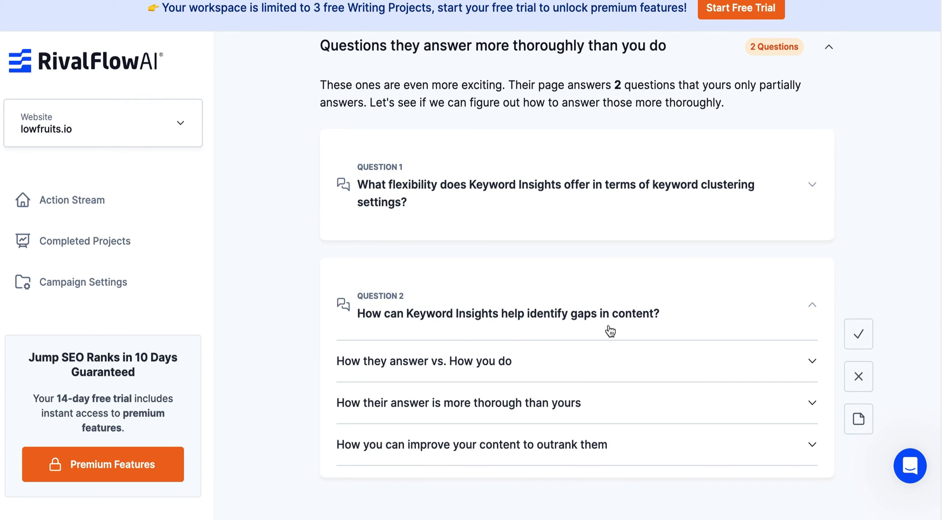
click(605, 356)
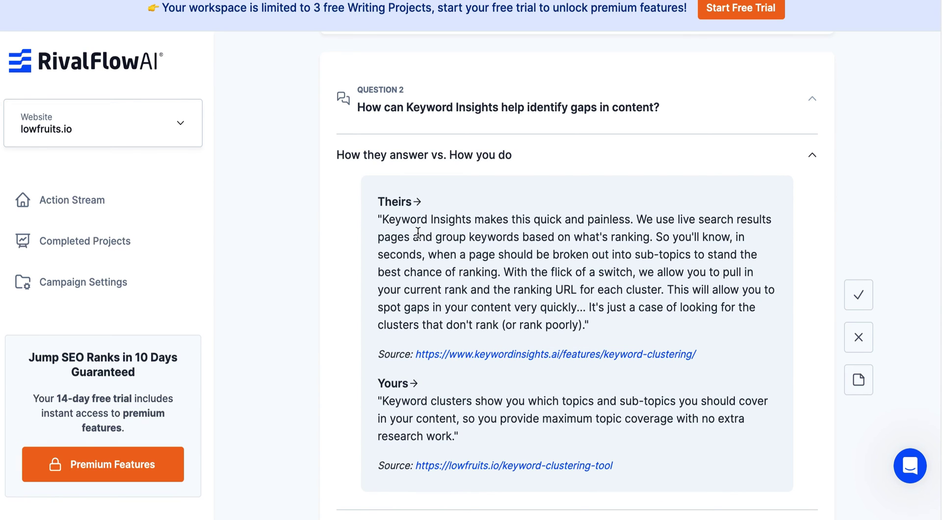
scroll(539, 423, down, 2)
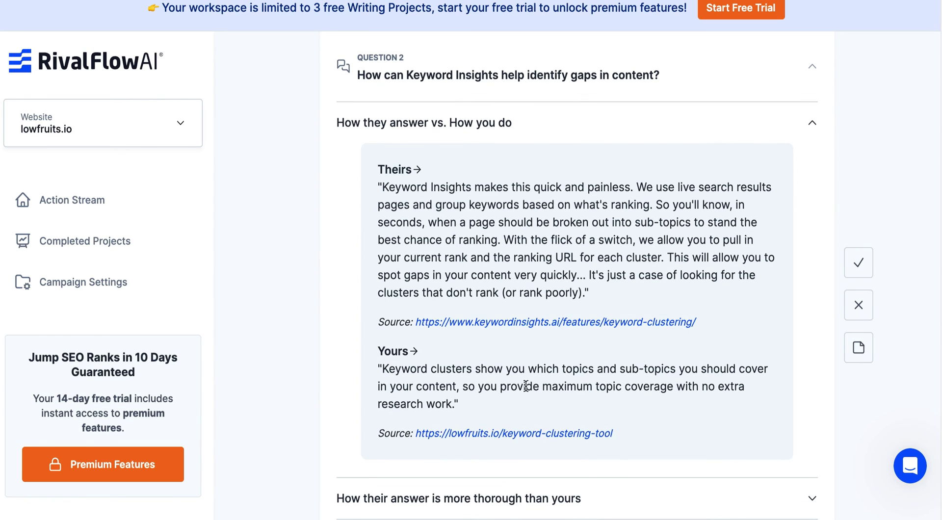
scroll(505, 351, down, 2)
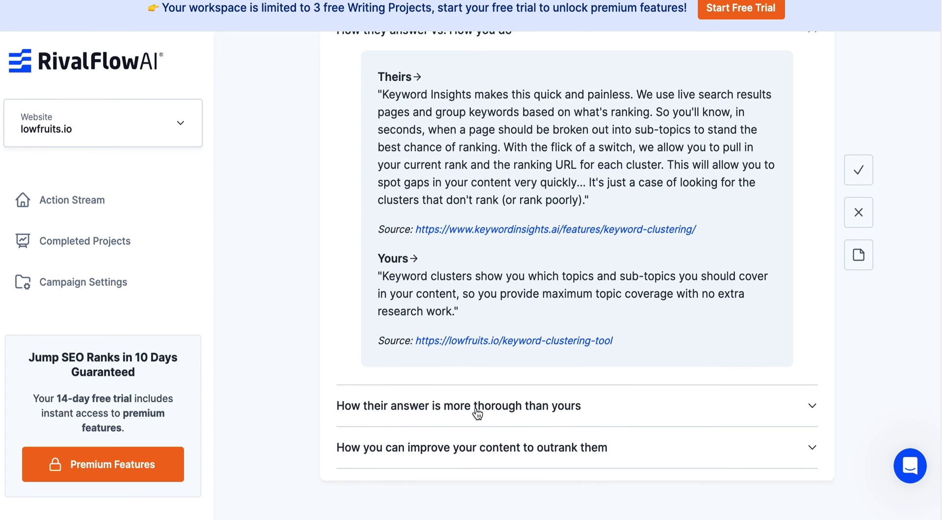
Step: Read the full explanation of how the competitor's answer about identifying content gaps is more thorough
click(541, 410)
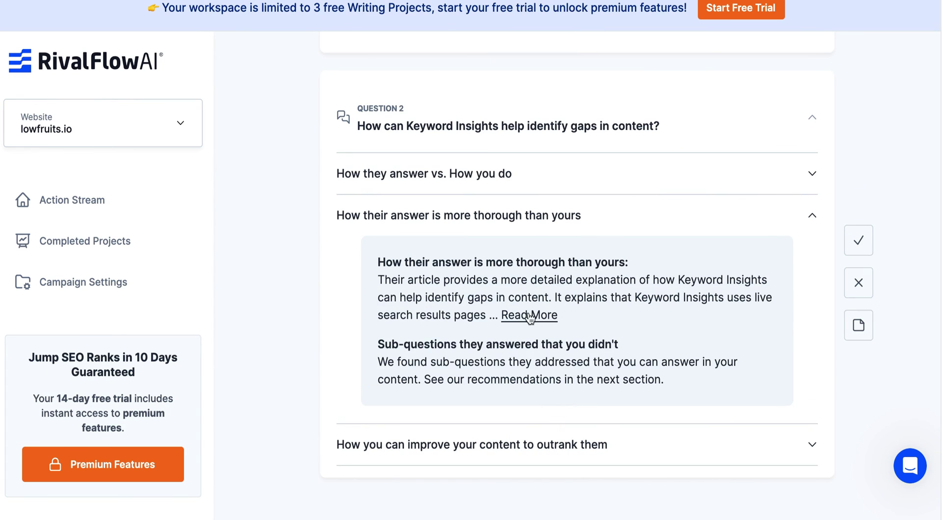
click(529, 312)
scroll(531, 305, down, 5)
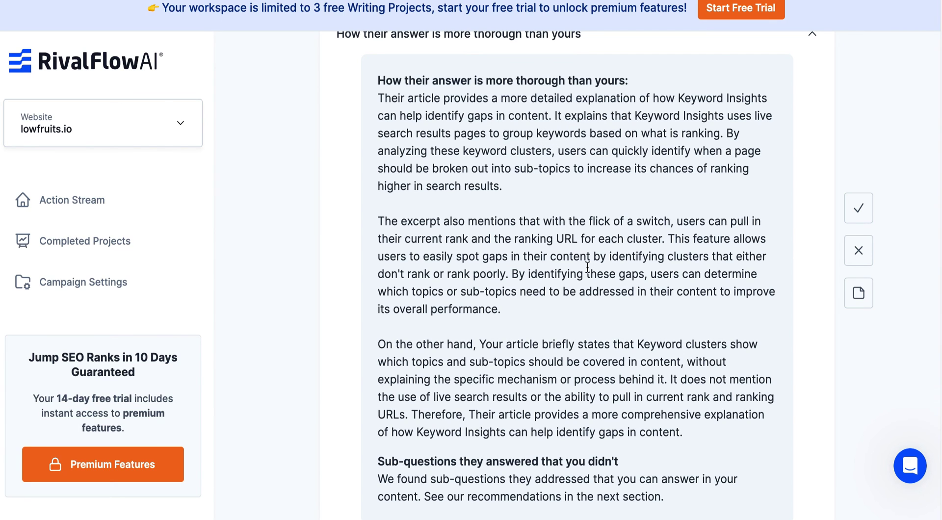
scroll(538, 358, down, 3)
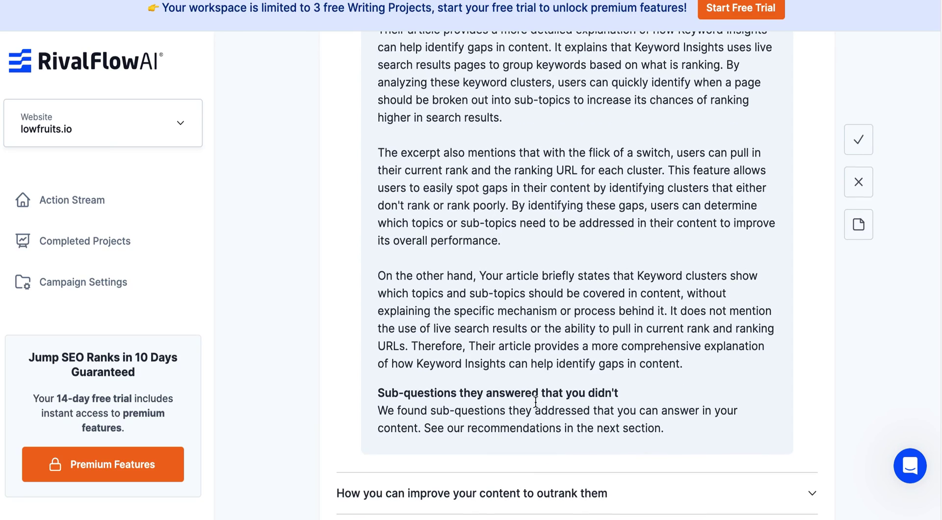
Step: Show how to improve the content on identifying content gaps and review the suggested sub-question answers
scroll(529, 484, down, 2)
click(497, 447)
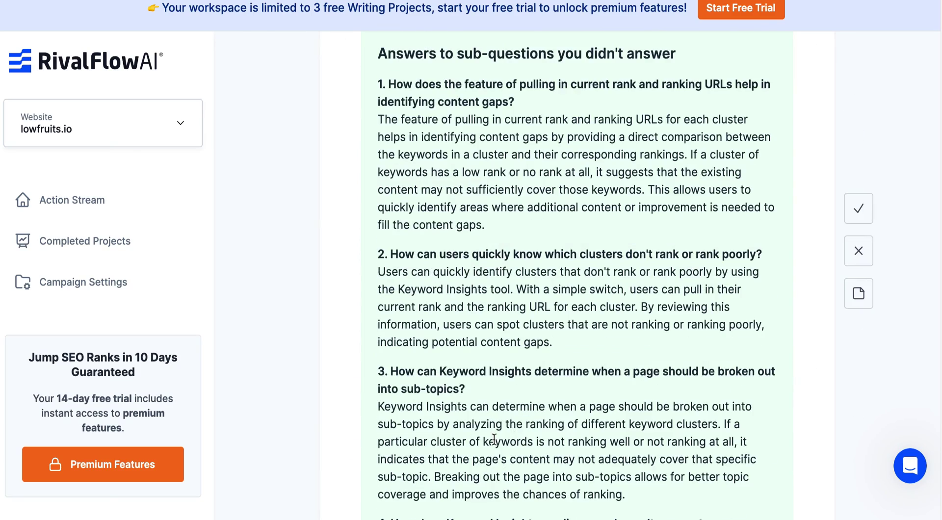
scroll(487, 365, down, 5)
scroll(488, 364, up, 6)
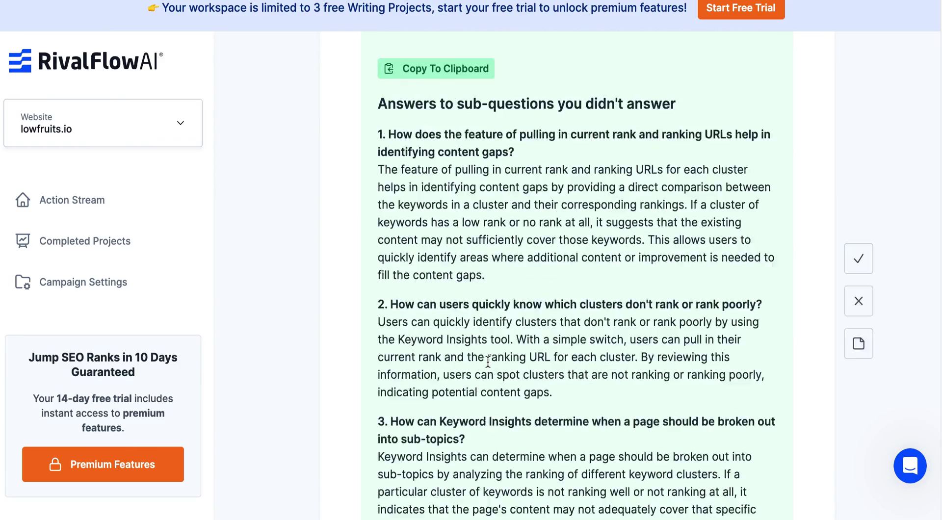
Step: Copy the share link of the Keyword Clustering Tool project and dismiss the notification
scroll(487, 361, up, 10)
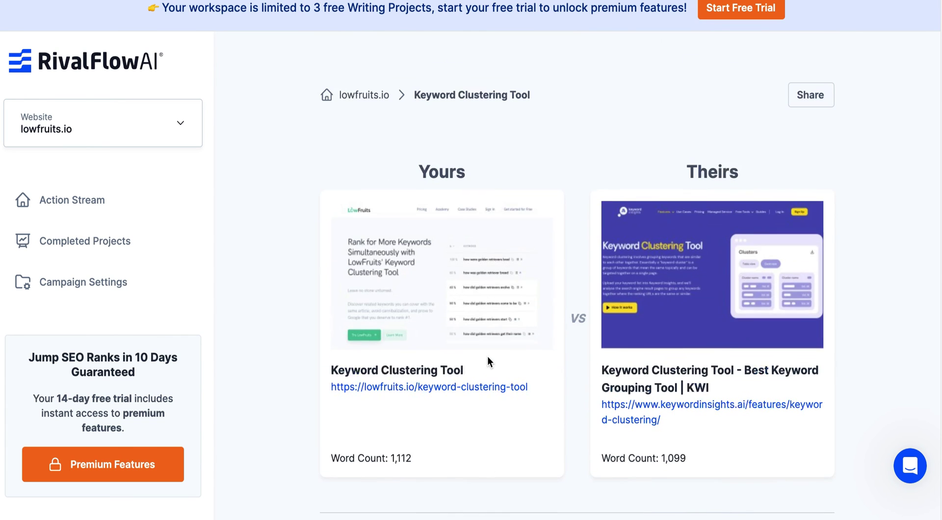
click(819, 99)
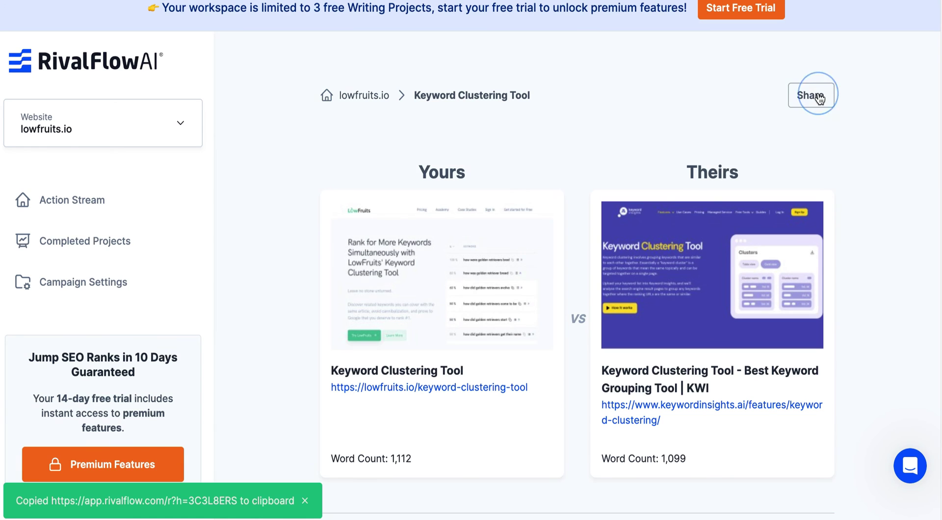
click(305, 500)
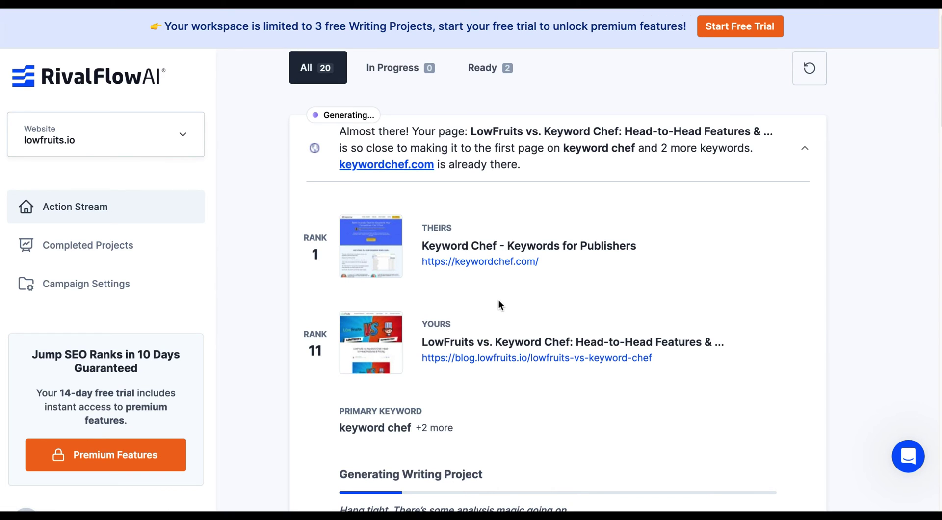
Step: Review the Action Stream, examining the LowFruits vs. Keyword Chef project being generated and the other project entries
scroll(481, 204, up, 1)
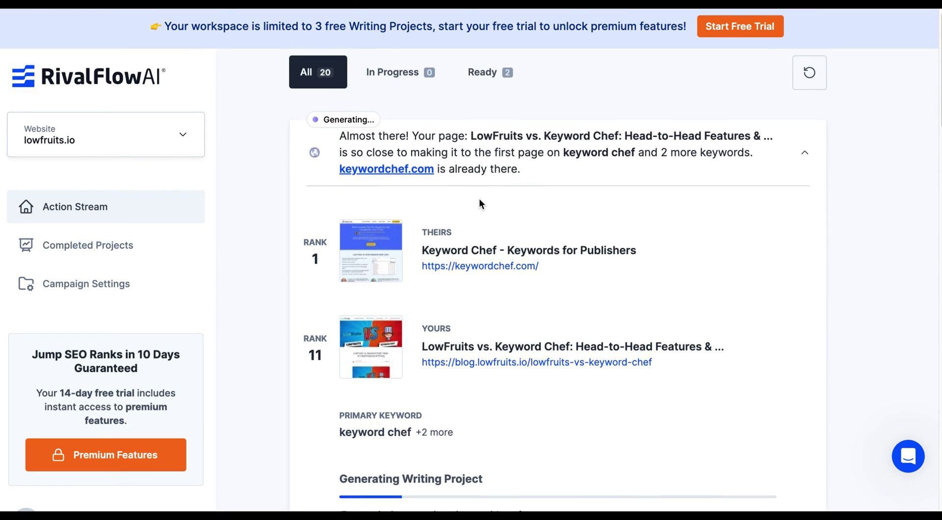
scroll(481, 204, down, 2)
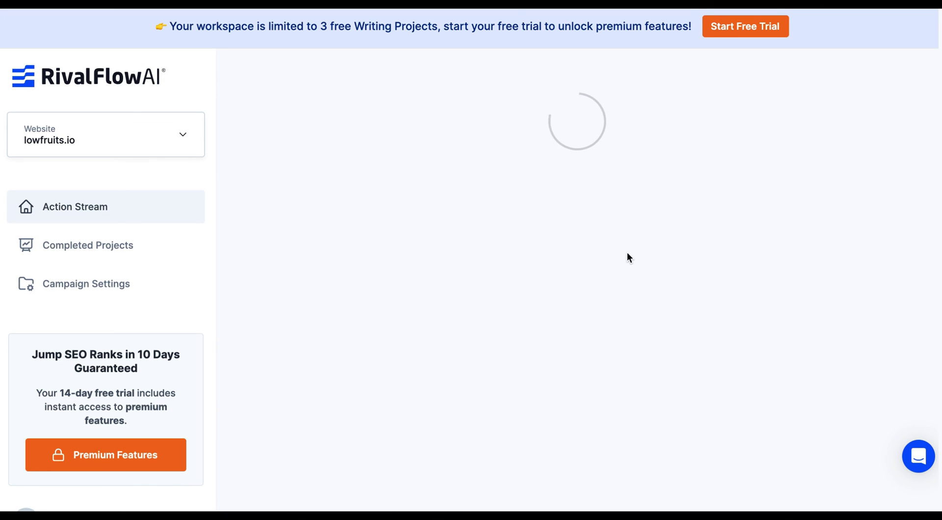
scroll(612, 257, down, 3)
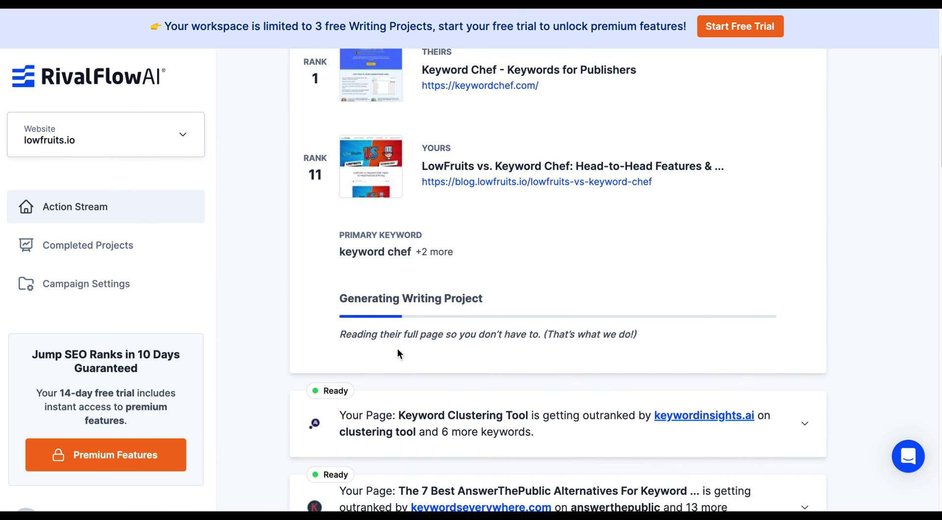
scroll(392, 344, up, 1)
scroll(376, 158, up, 3)
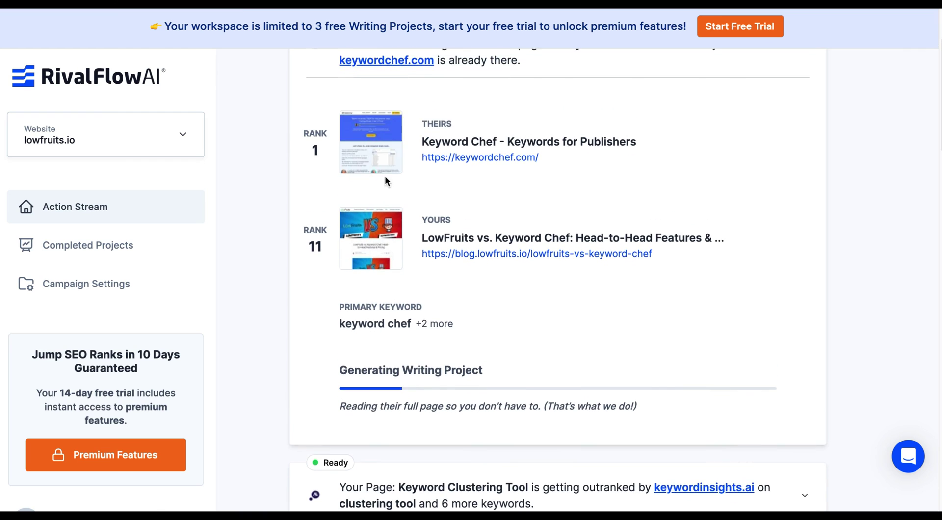
scroll(588, 209, down, 1)
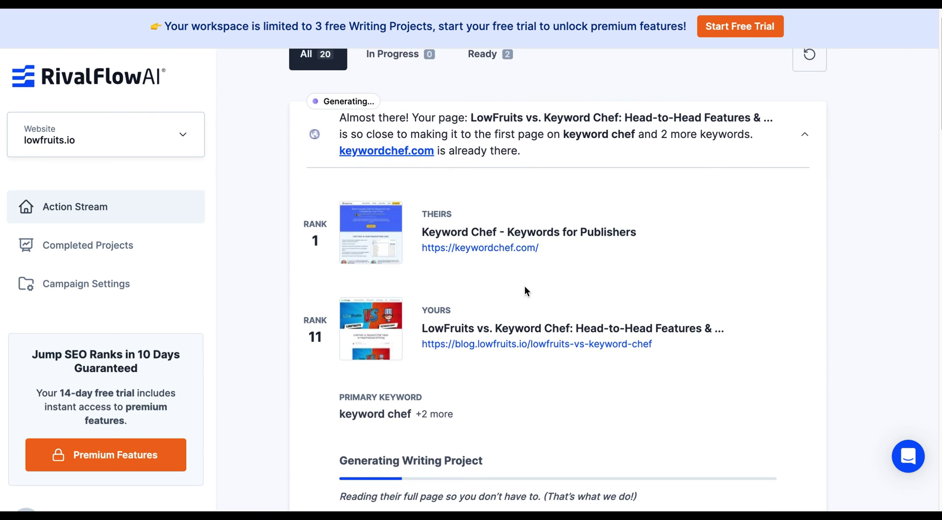
scroll(386, 416, up, 1)
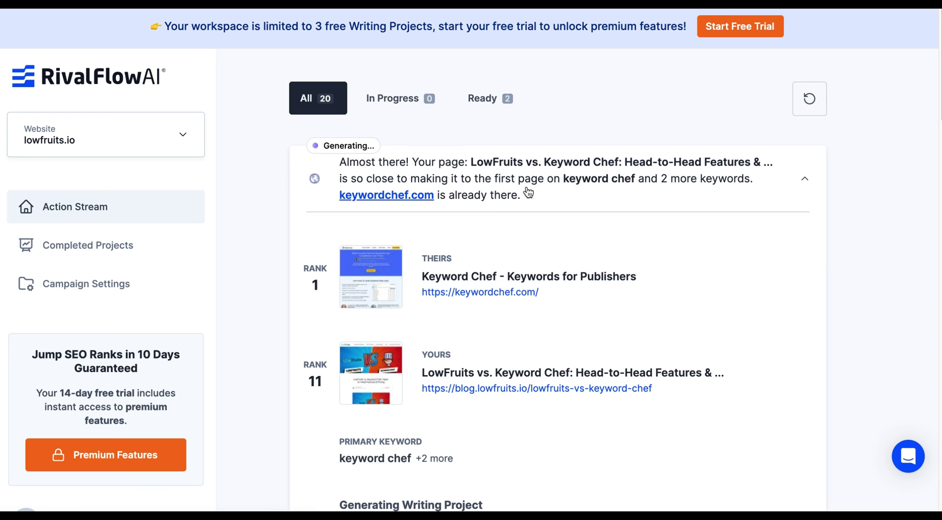
scroll(508, 257, down, 15)
scroll(508, 257, up, 15)
Step: Check the completed projects and try to open the campaign settings, dismissing the premium features dialog
click(129, 244)
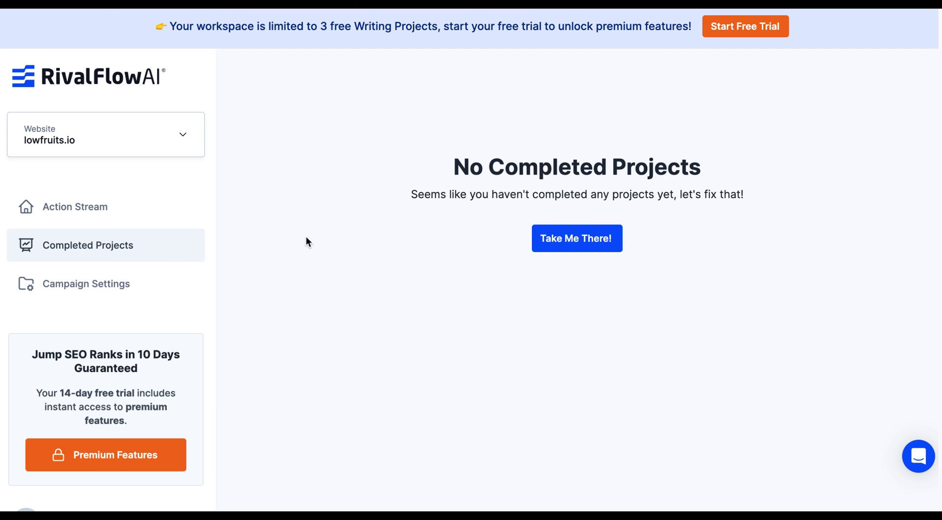
click(90, 293)
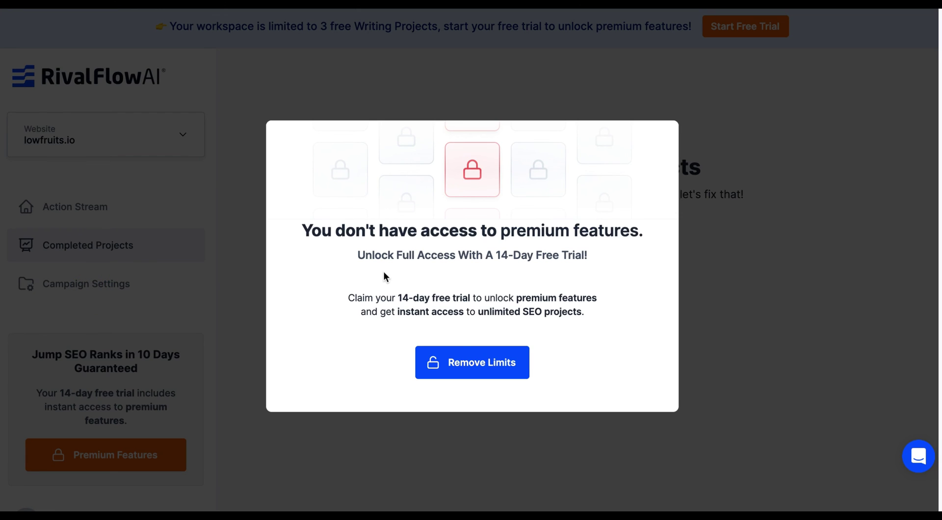
click(793, 288)
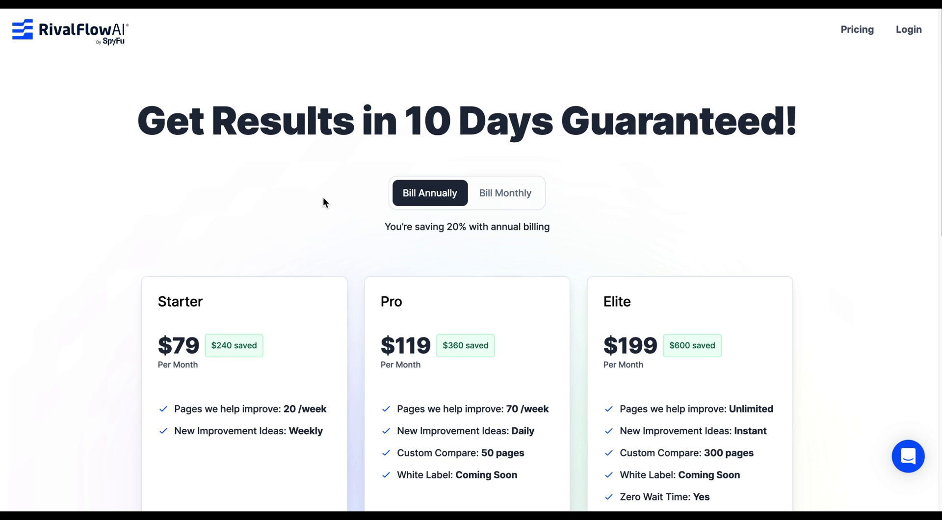
Step: Show the plan prices with monthly billing and review how often the Starter plan provides new improvement ideas
scroll(324, 197, down, 1)
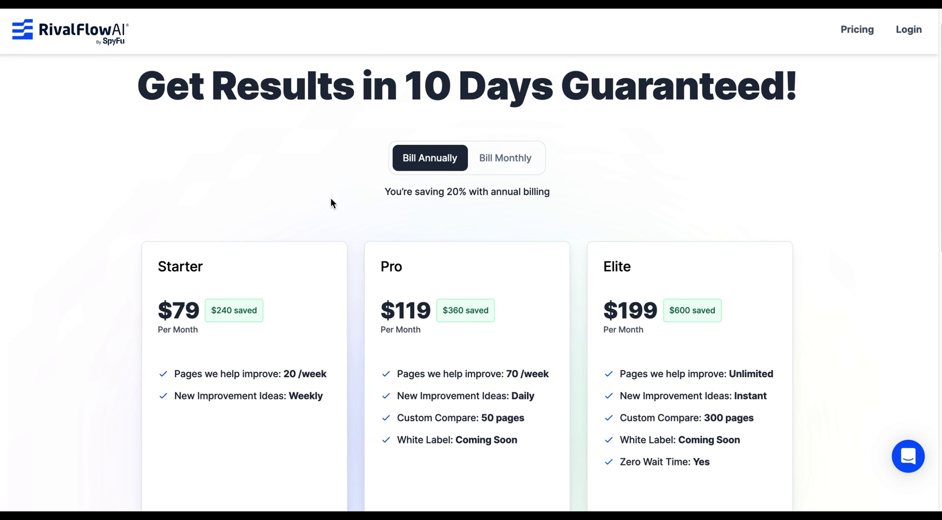
scroll(330, 198, down, 1)
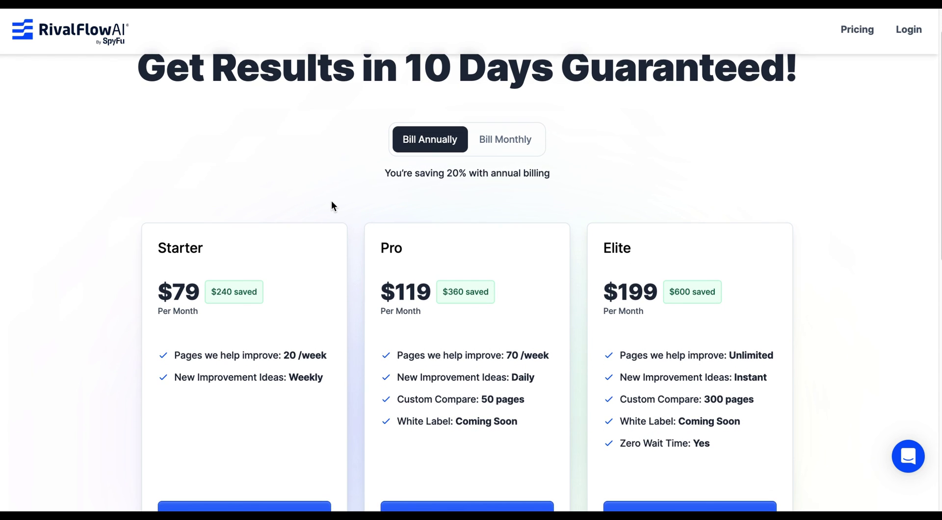
click(511, 149)
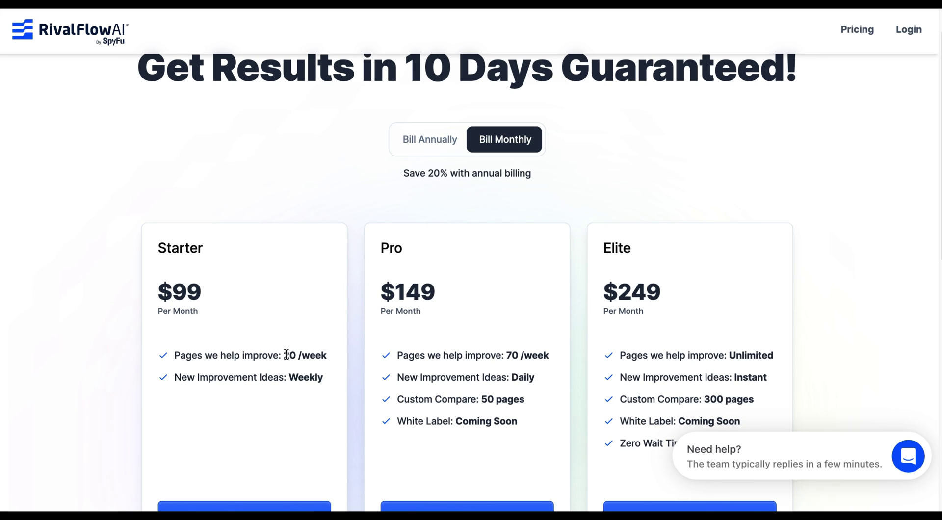
scroll(287, 354, down, 1)
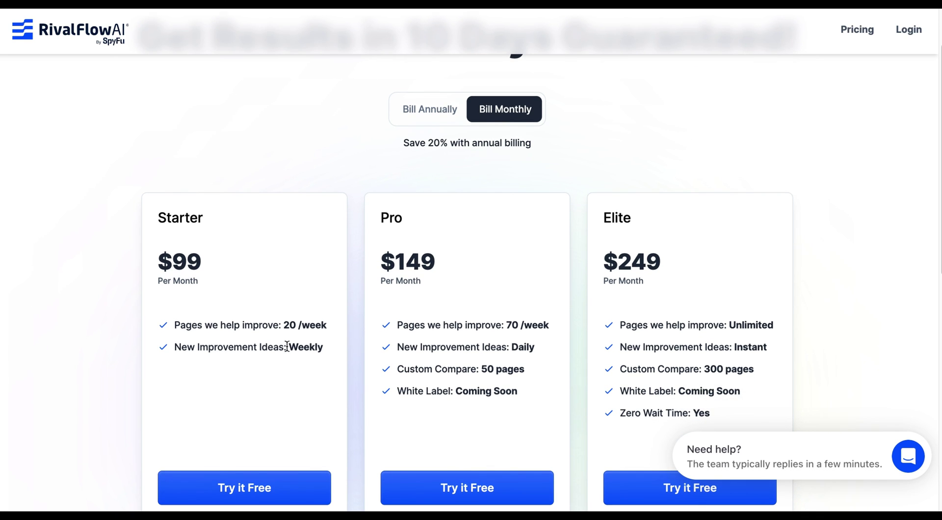
drag(287, 347, 322, 347)
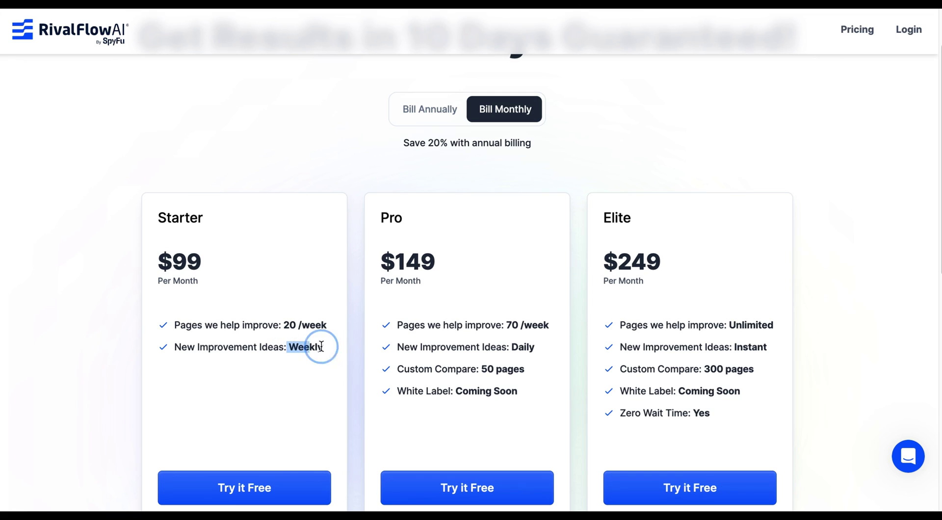
click(231, 369)
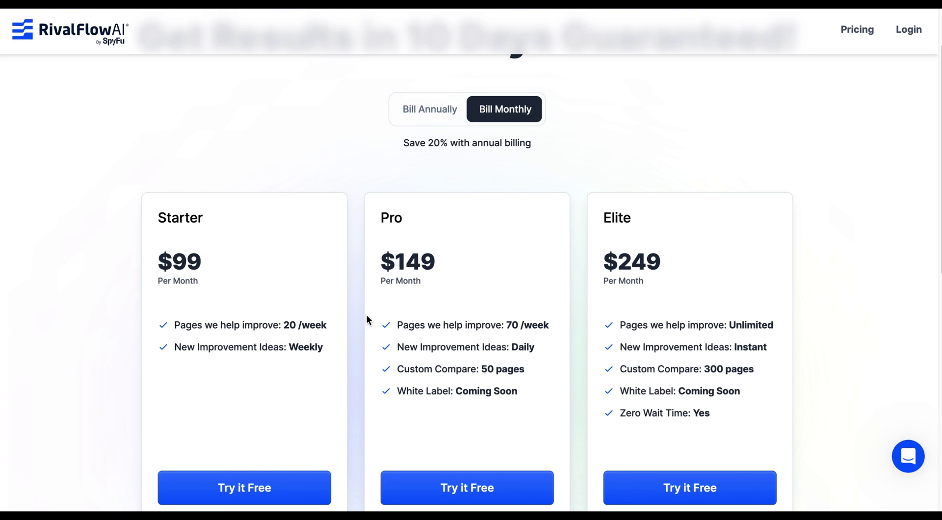
Step: Switch the plan prices to annual billing and check the Starter plan's discounted price
click(422, 118)
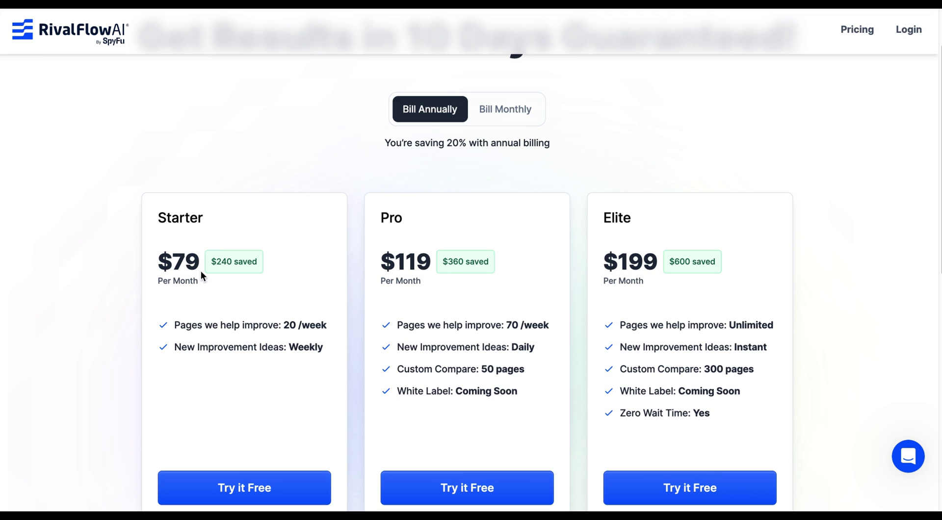
double_click(185, 263)
click(185, 382)
Step: Return the plan prices to monthly billing and examine the Custom Compare feature of the Pro plan
click(503, 110)
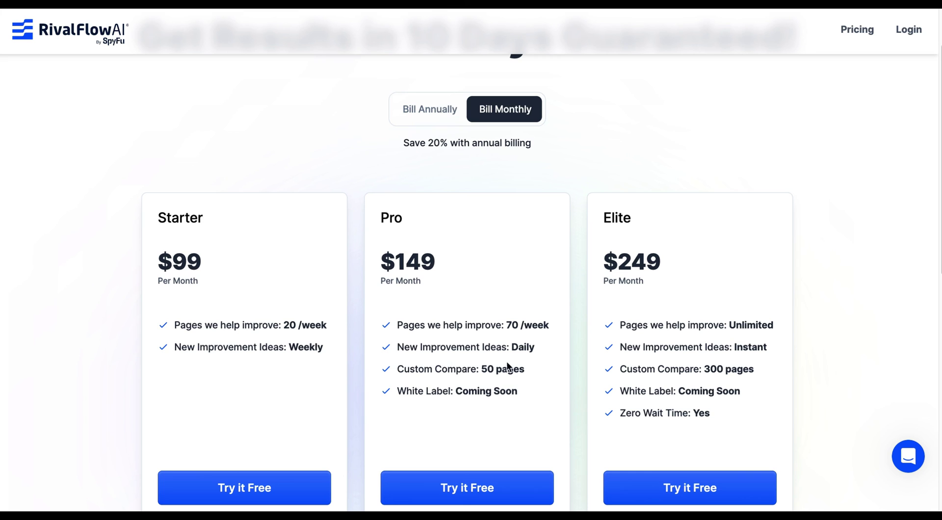
click(522, 363)
drag(399, 369, 479, 369)
click(378, 379)
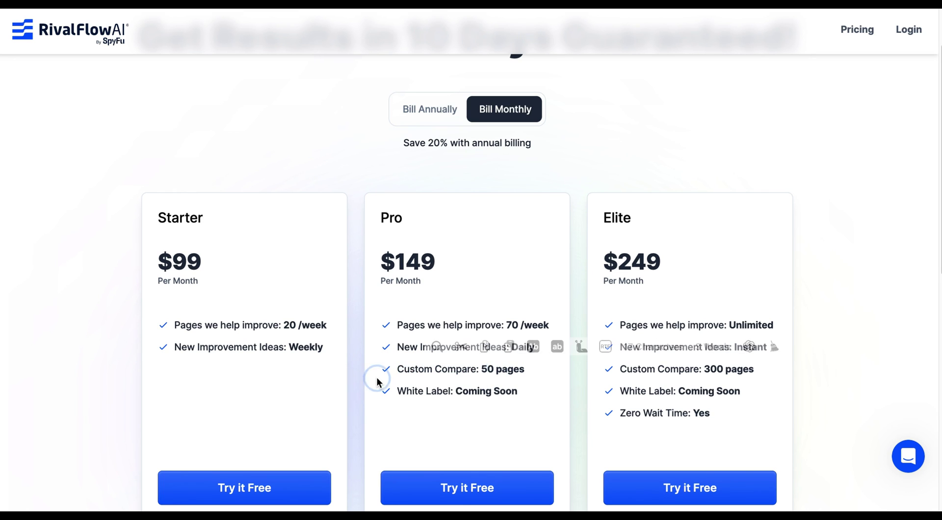
Step: Look over the monthly plans once more, and set the pricing display back to annual billing
scroll(550, 384, down, 1)
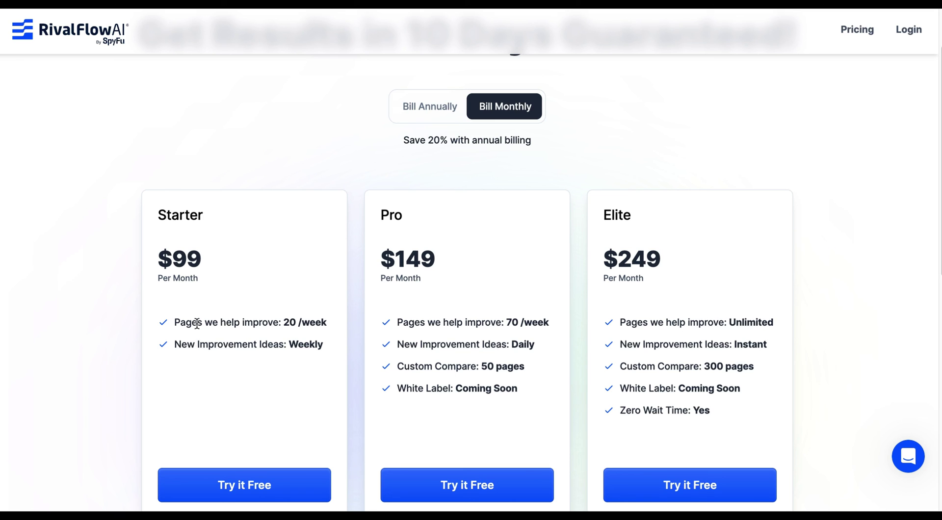
scroll(204, 376, down, 1)
scroll(204, 376, up, 2)
scroll(216, 357, up, 1)
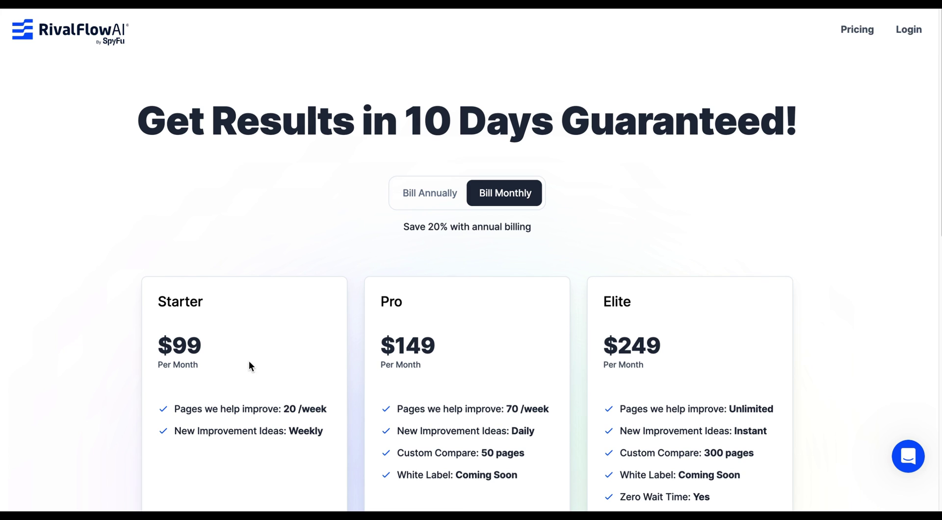
click(450, 188)
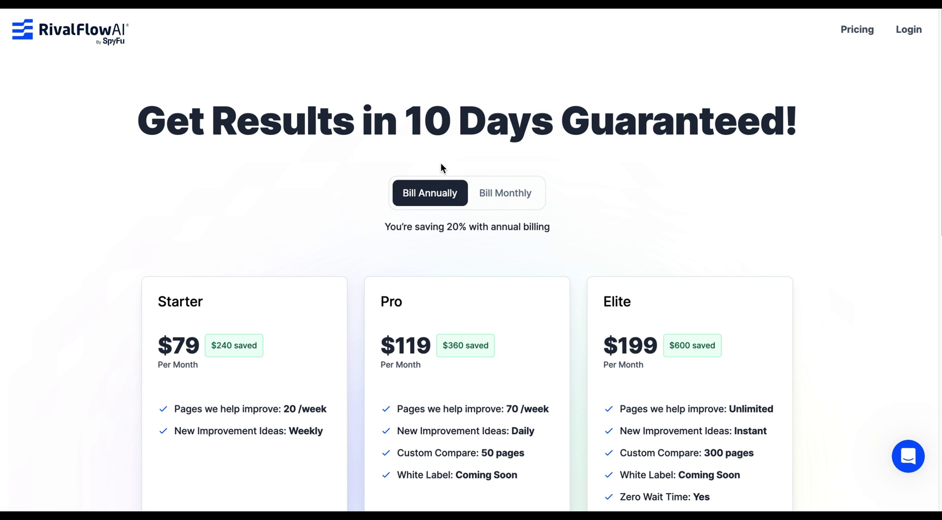
Step: Go back to the lowfruits.io Action Stream and check the progress of the LowFruits vs. Keyword Chef writing project
click(64, 30)
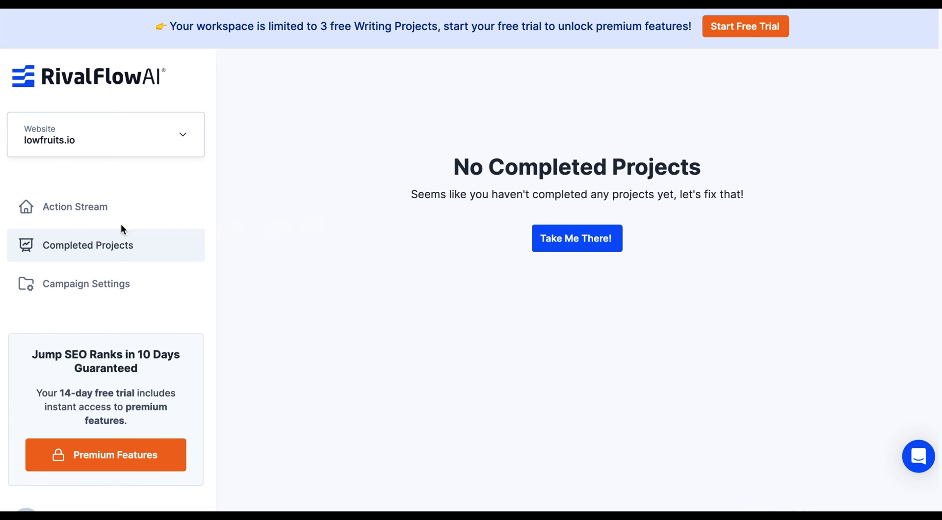
click(49, 214)
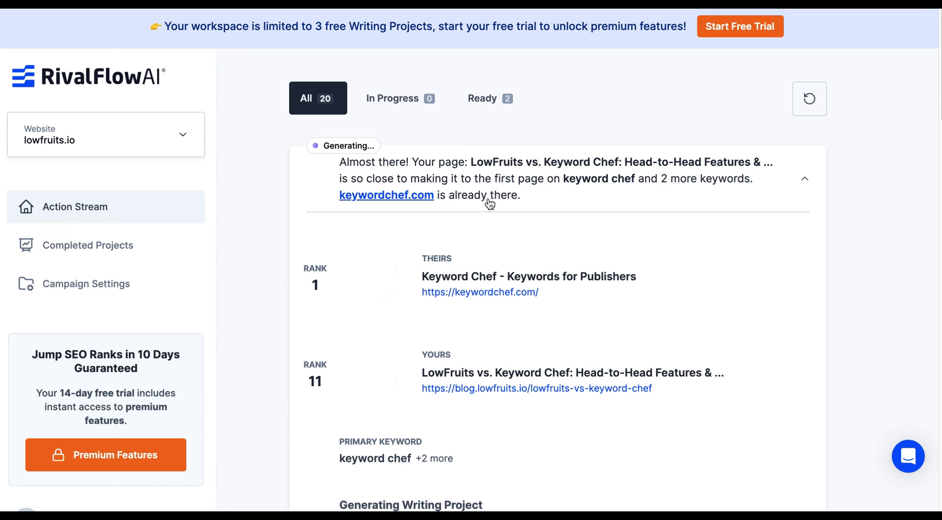
scroll(501, 363, down, 1)
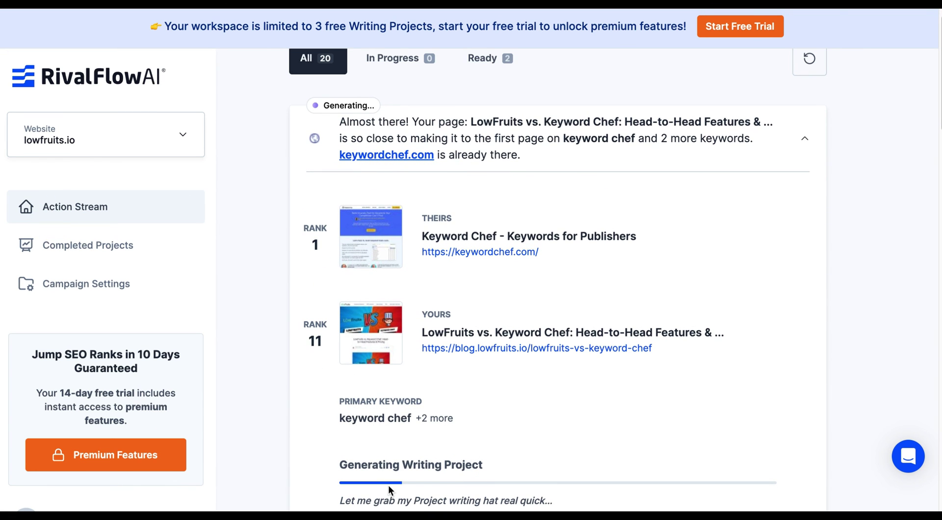
scroll(463, 455, up, 1)
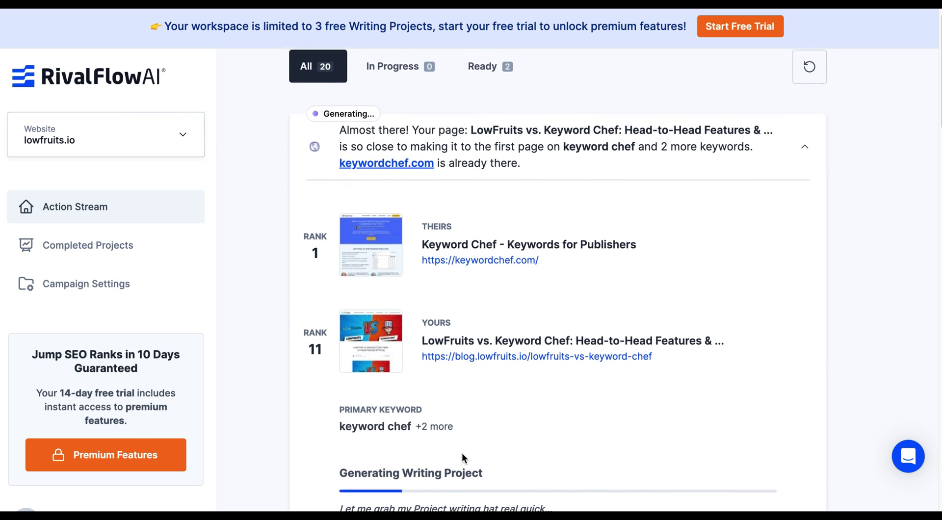
Step: Filter the Action Stream to the ready projects, look them over, and show all projects again
click(468, 76)
mouse_move(422, 198)
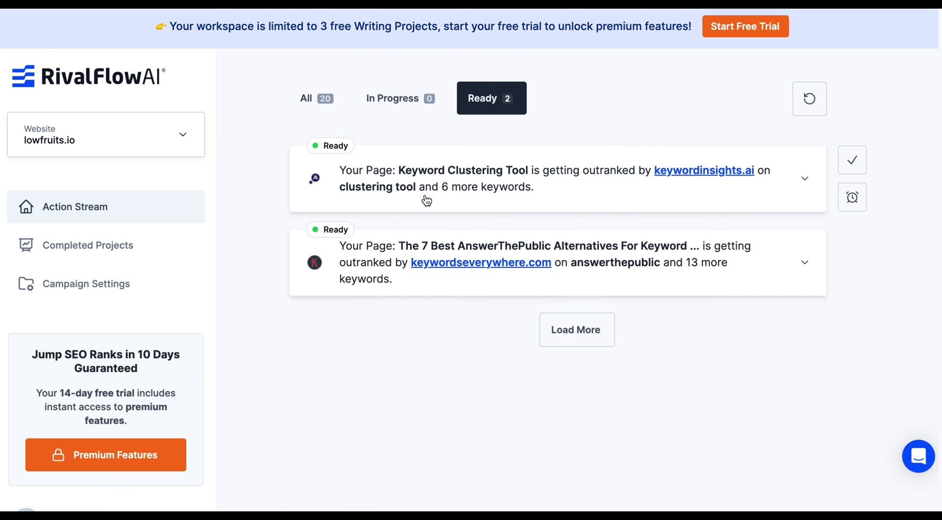
click(311, 99)
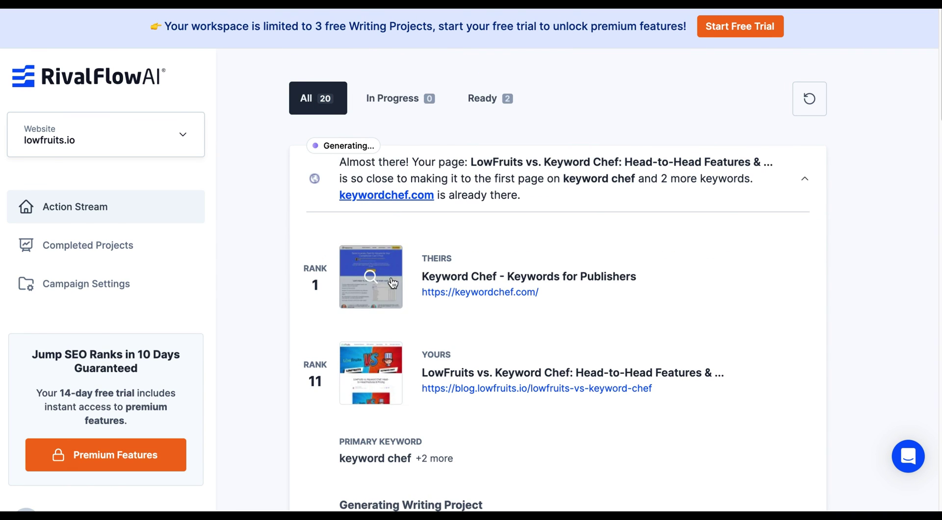